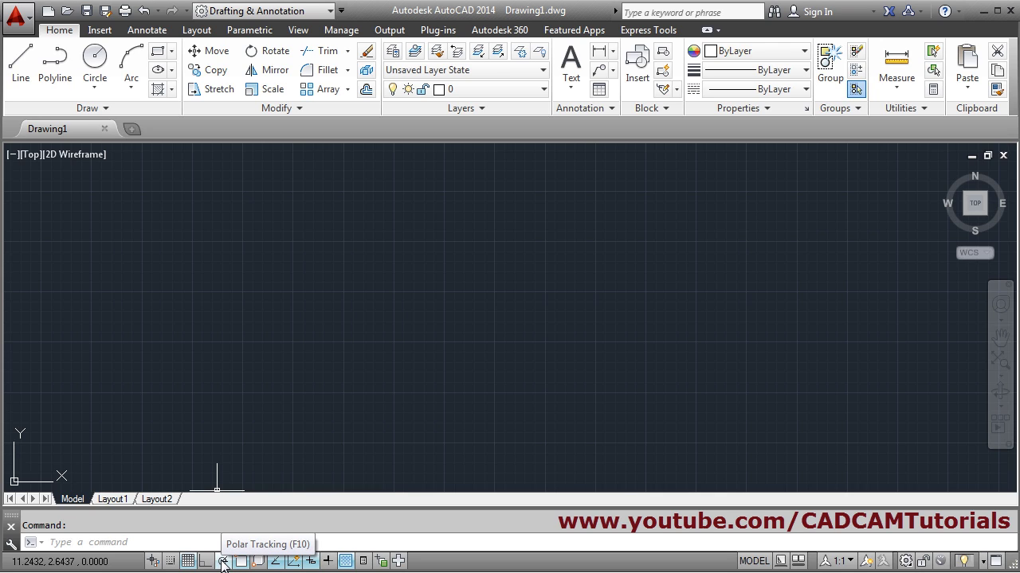
Switch polar tracking on and set its increment angle to 30° in Drafting Settings.
{"action": "left_click", "coordinate": [223, 561]}
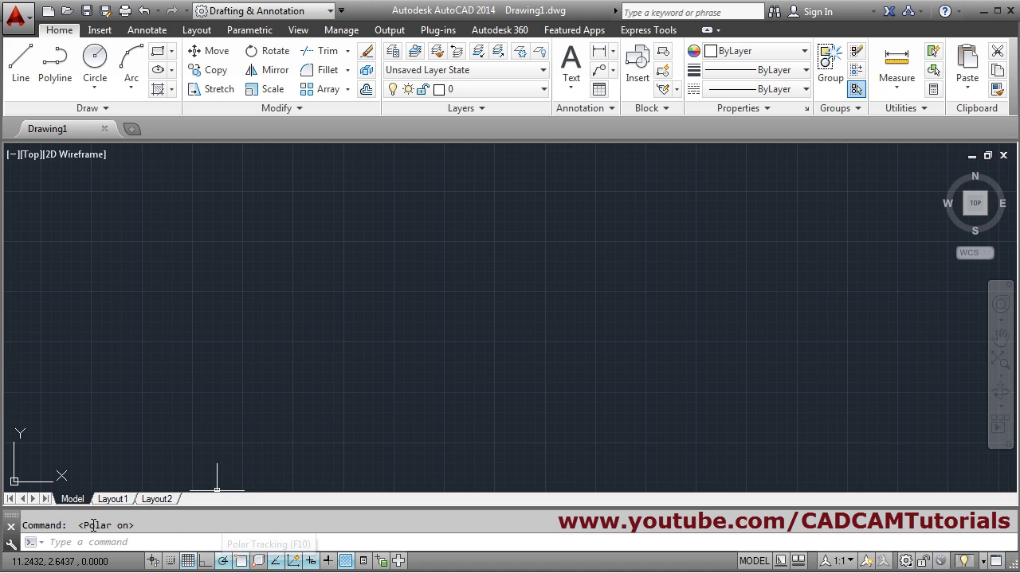
{"action": "right_click", "coordinate": [224, 562]}
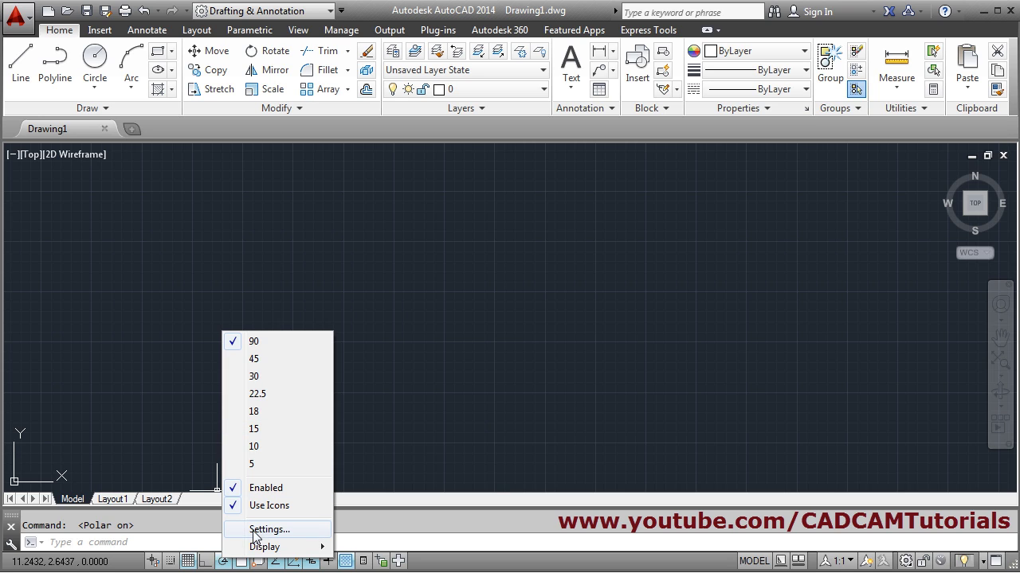
{"action": "left_click", "coordinate": [278, 530]}
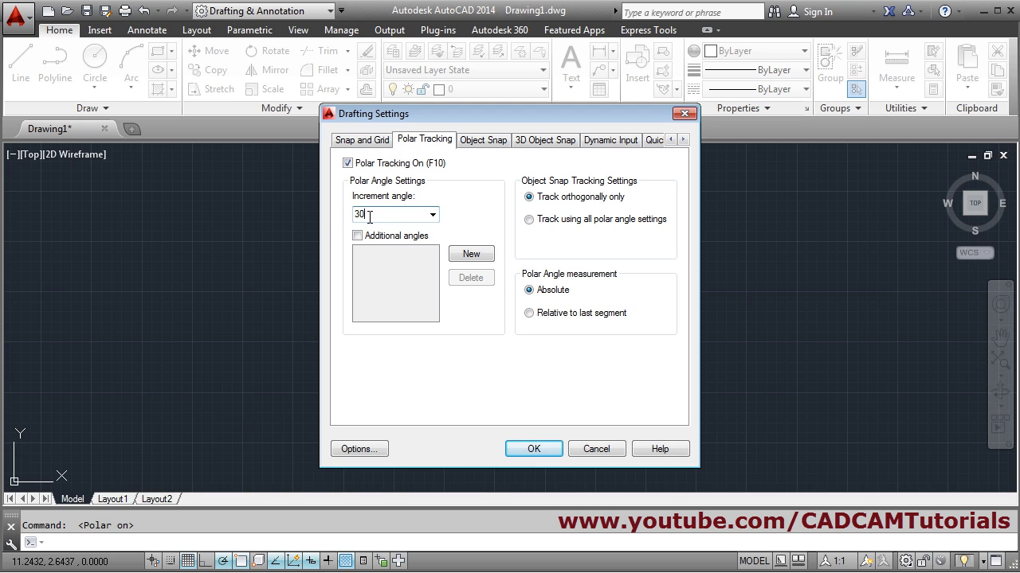
{"action": "left_click", "coordinate": [535, 449]}
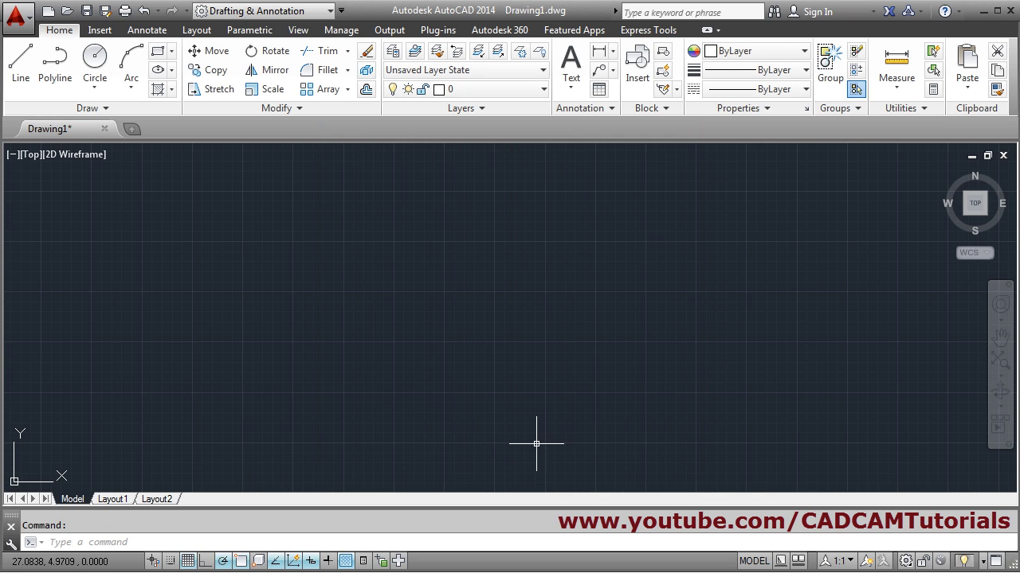
{"action": "left_click", "coordinate": [19, 83]}
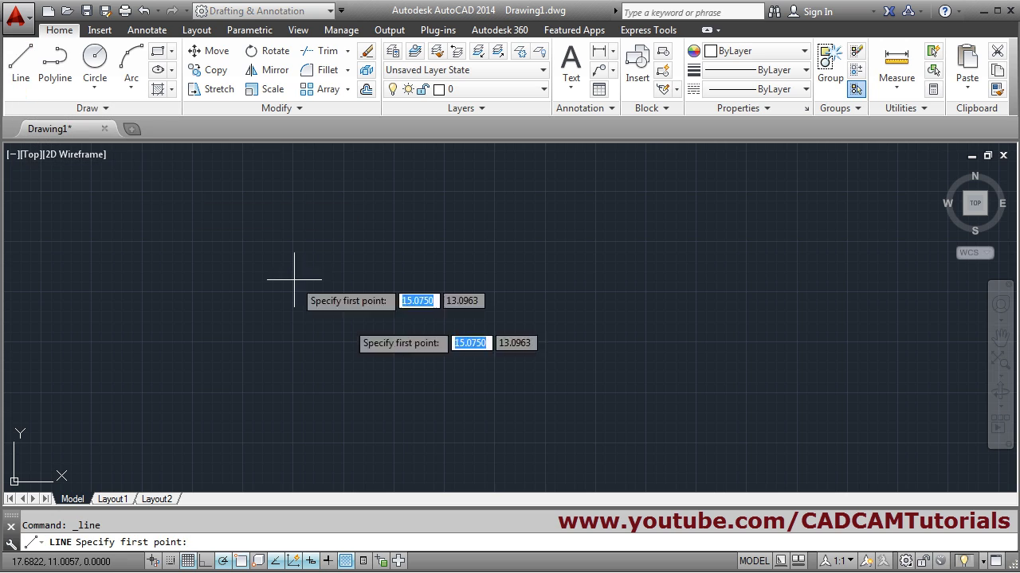
{"action": "left_click", "coordinate": [327, 434]}
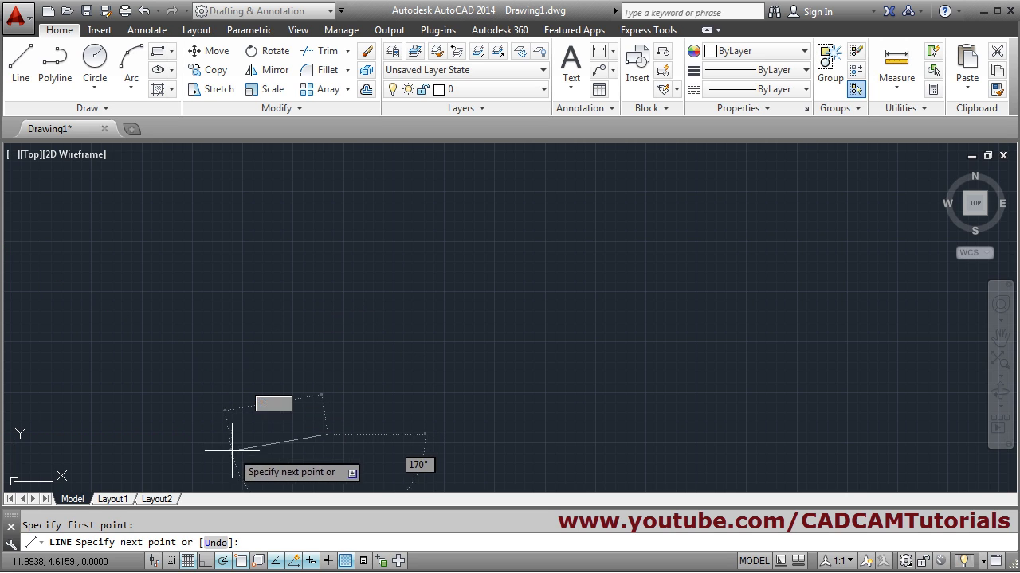
{"action": "middle_click_drag", "start_coordinate": [335, 408], "coordinate": [390, 341]}
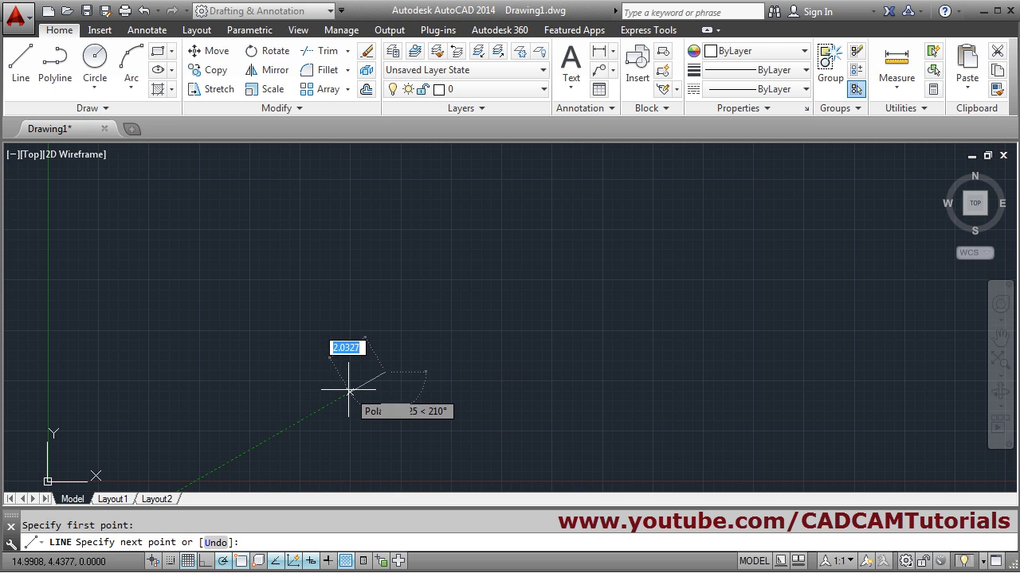
{"action": "key", "text": "Escape"}
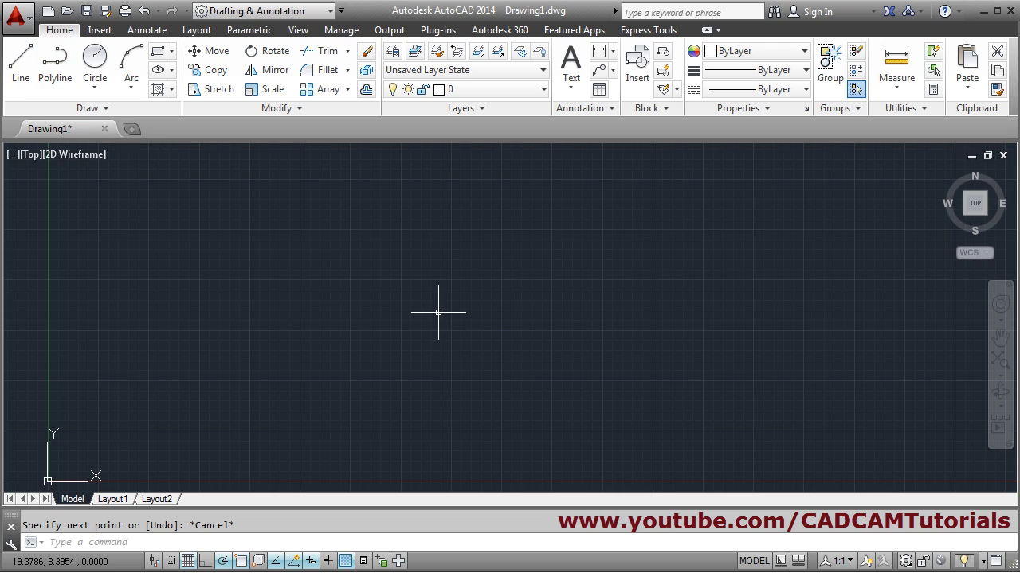
Set the drawing limits from 0,0 to 200,200 with the LIMITS command.
{"action": "type", "text": "limits"}
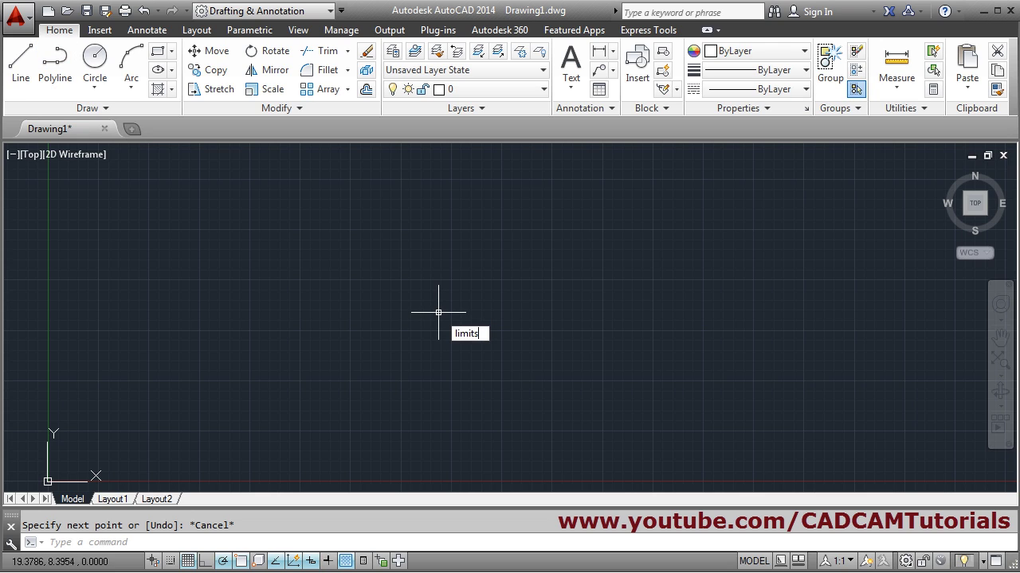
{"action": "key", "text": "Return"}
{"action": "type", "text": "0"}
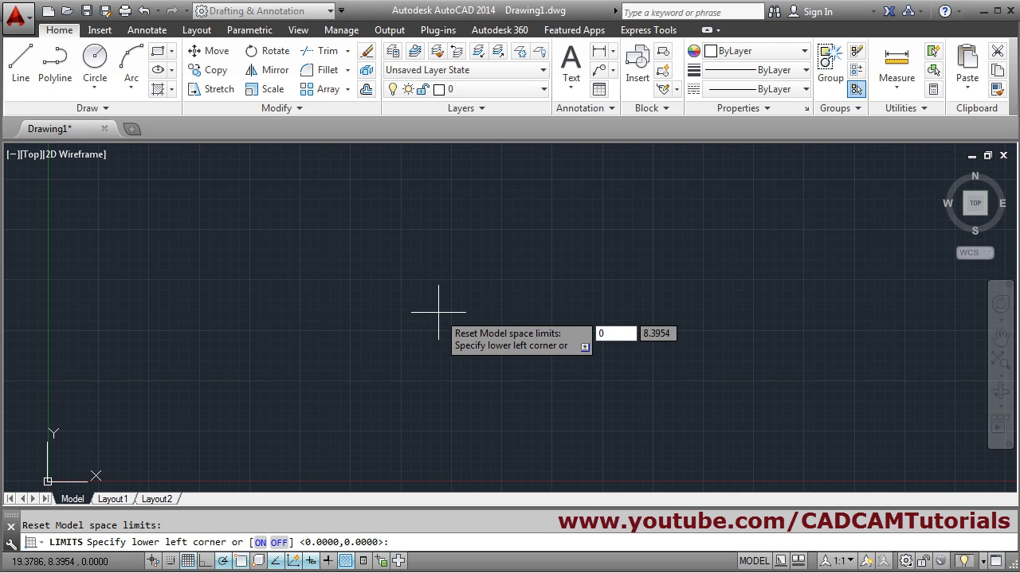
{"action": "type", "text": ",0"}
{"action": "key", "text": "Return"}
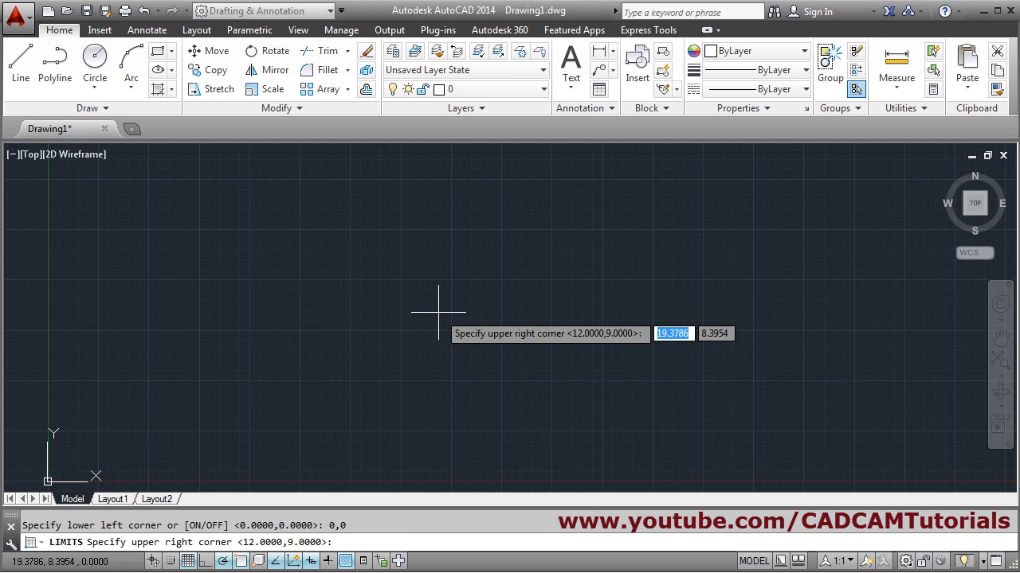
{"action": "type", "text": "200,"}
{"action": "type", "text": "20"}
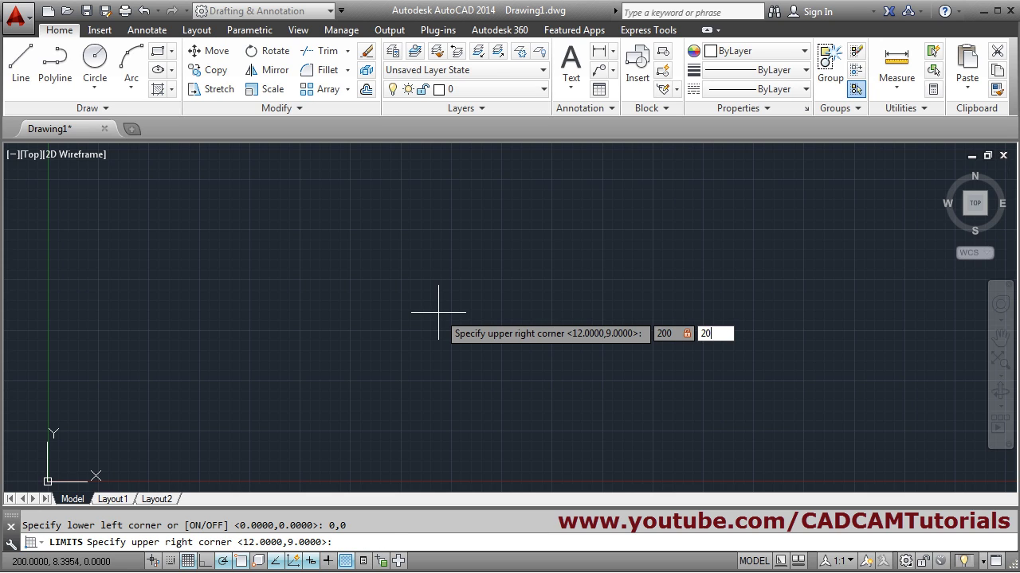
{"action": "type", "text": "0"}
{"action": "key", "text": "Return"}
Zoom All so the whole limits area fills the view.
{"action": "type", "text": "z"}
{"action": "key", "text": "Return"}
{"action": "type", "text": "a"}
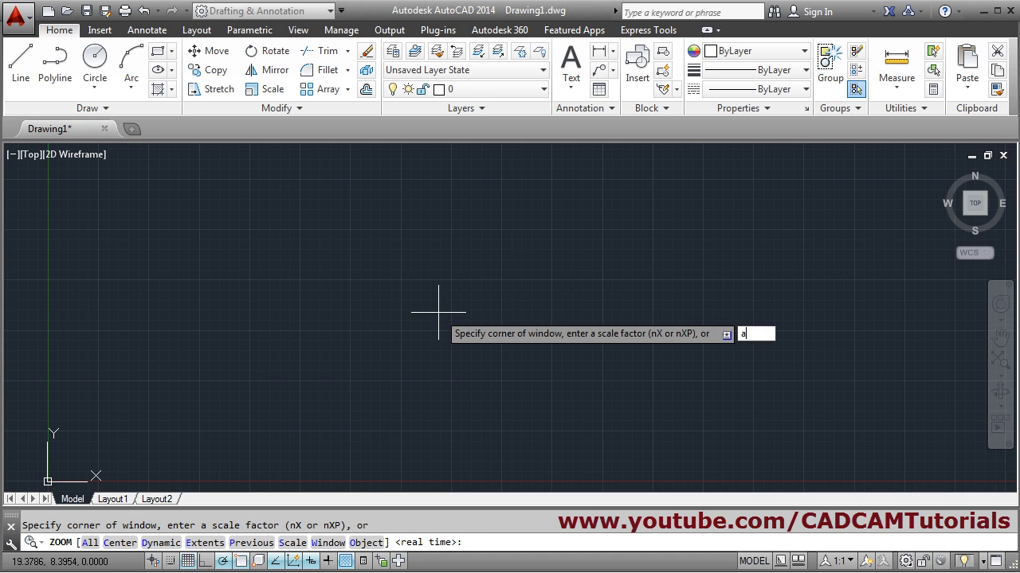
{"action": "key", "text": "Return"}
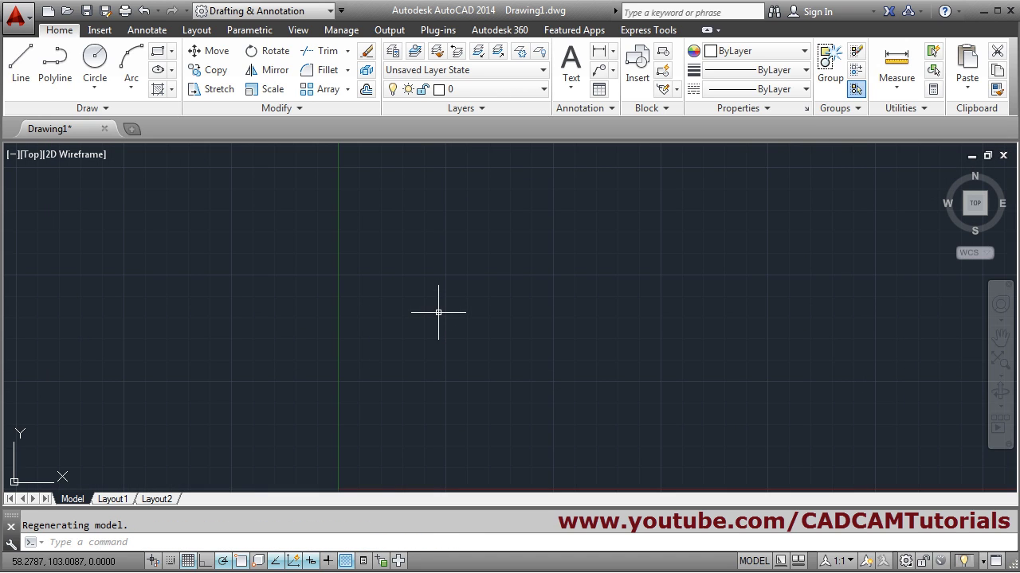
Start a line near lower left and draw star segments of 20, 30, 30, 20 and 20 units.
{"action": "left_click", "coordinate": [21, 80]}
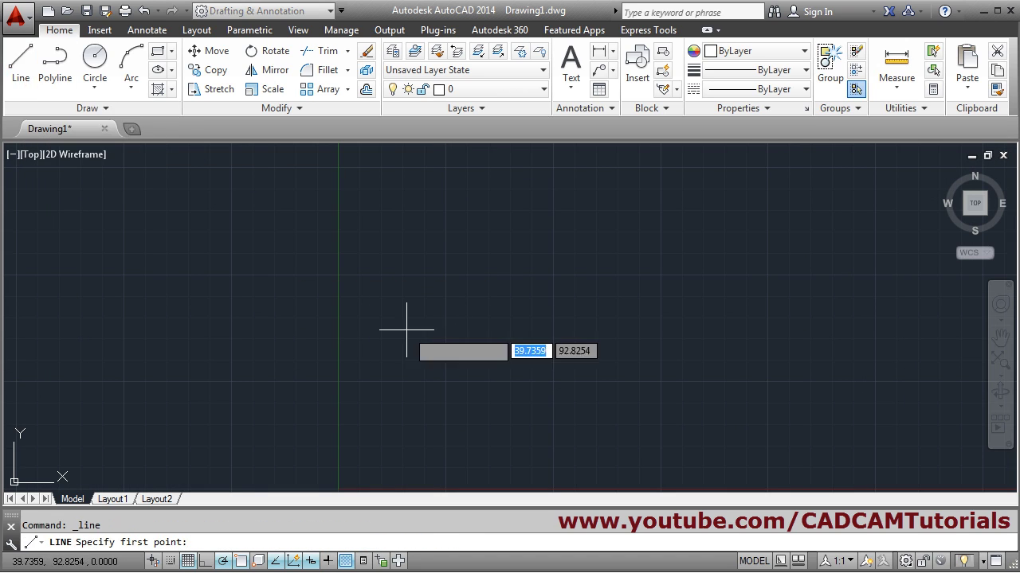
{"action": "left_click", "coordinate": [373, 427]}
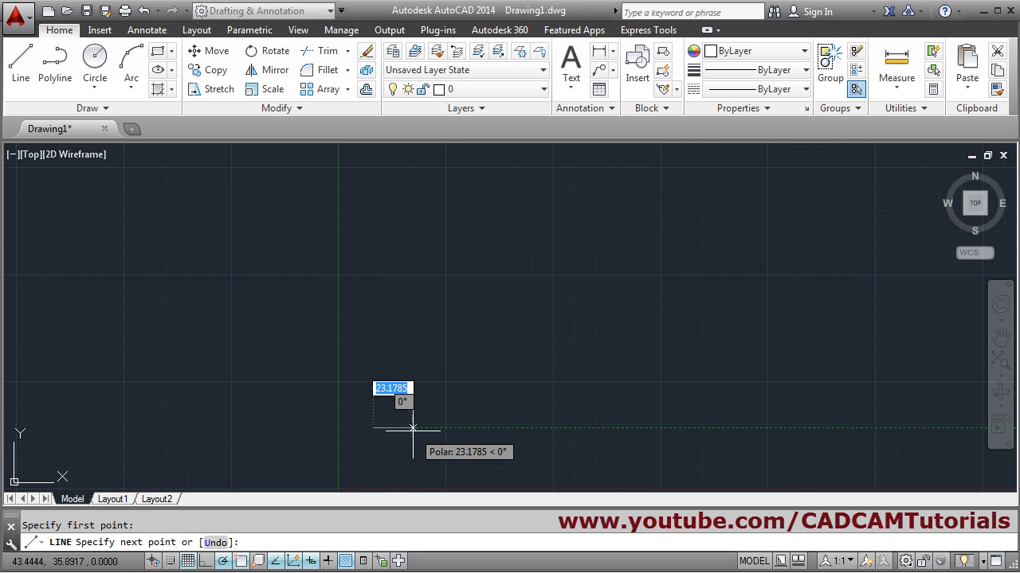
{"action": "type", "text": "20"}
{"action": "key", "text": "Return"}
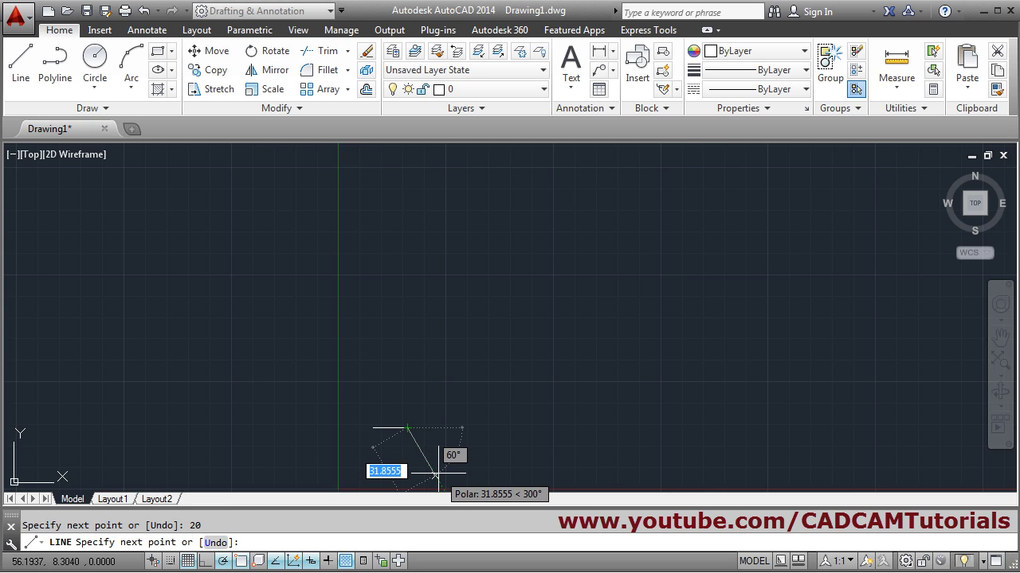
{"action": "type", "text": "3"}
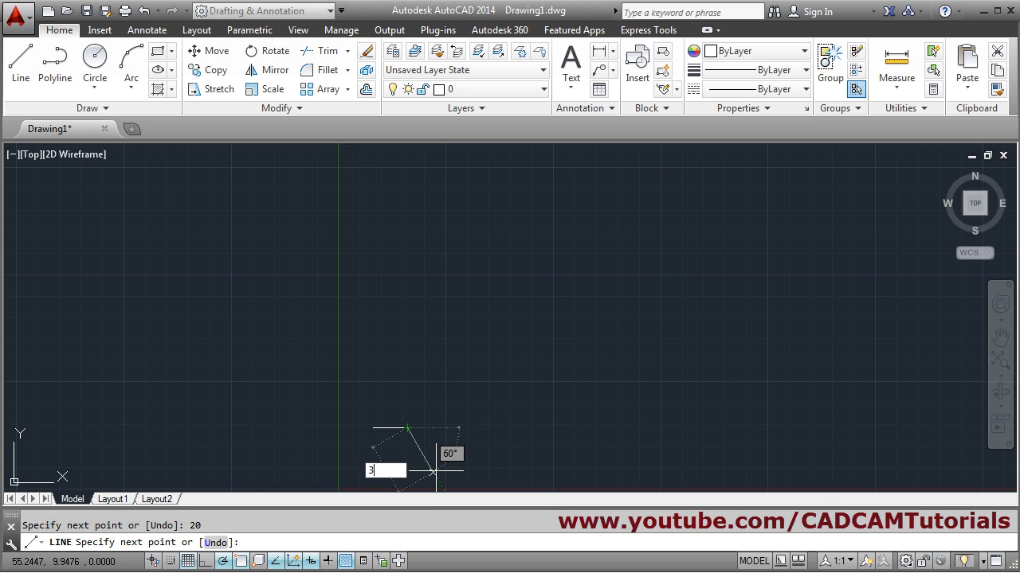
{"action": "type", "text": "0"}
{"action": "key", "text": "Return"}
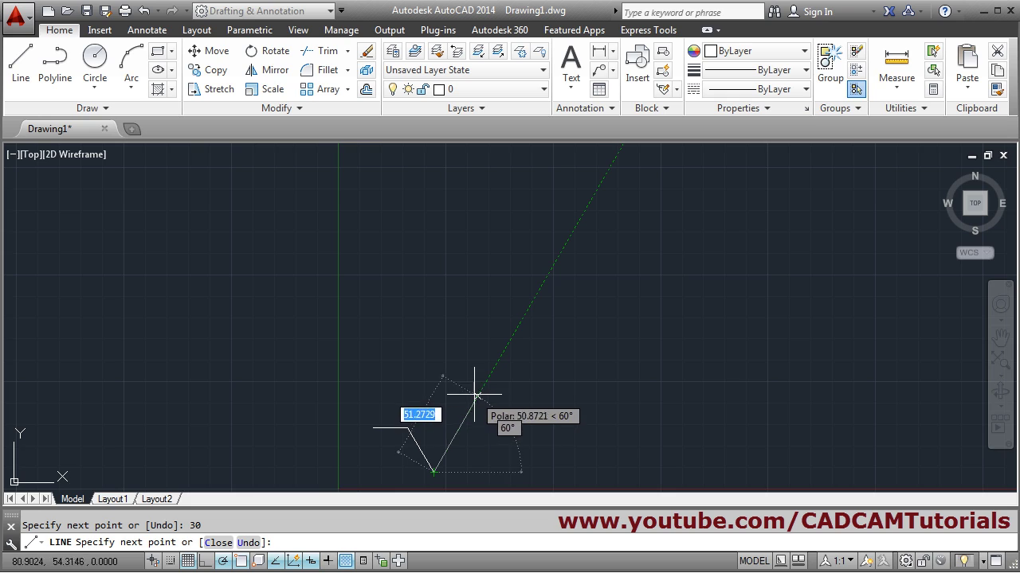
{"action": "type", "text": "30"}
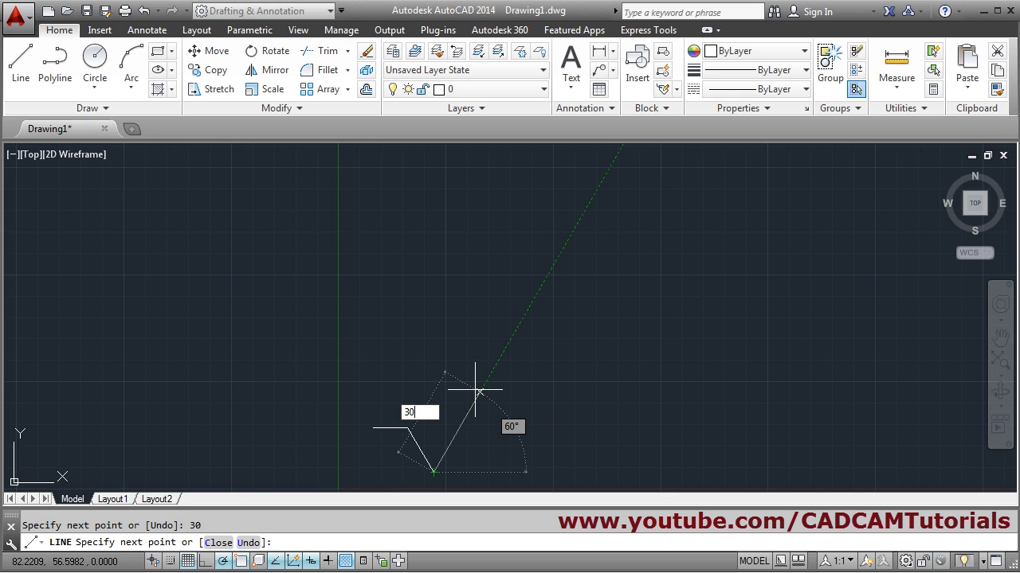
{"action": "key", "text": "Return"}
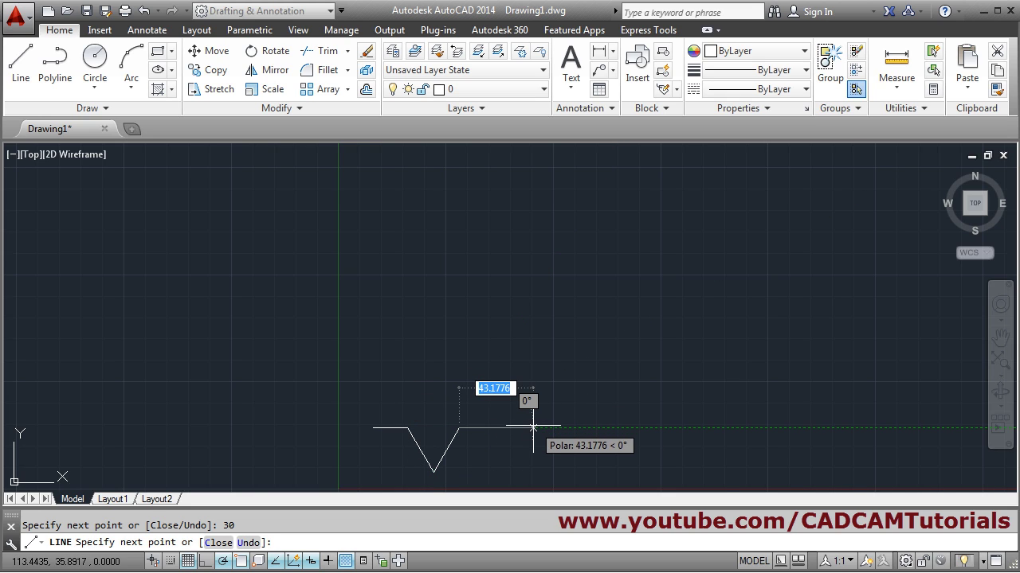
{"action": "type", "text": "20"}
{"action": "key", "text": "Return"}
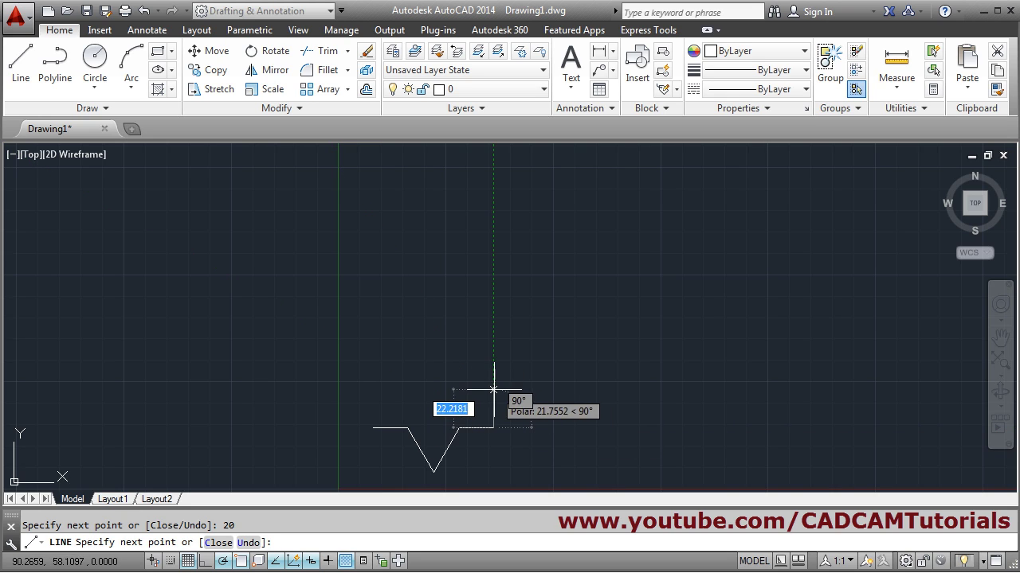
{"action": "type", "text": "20"}
{"action": "key", "text": "Return"}
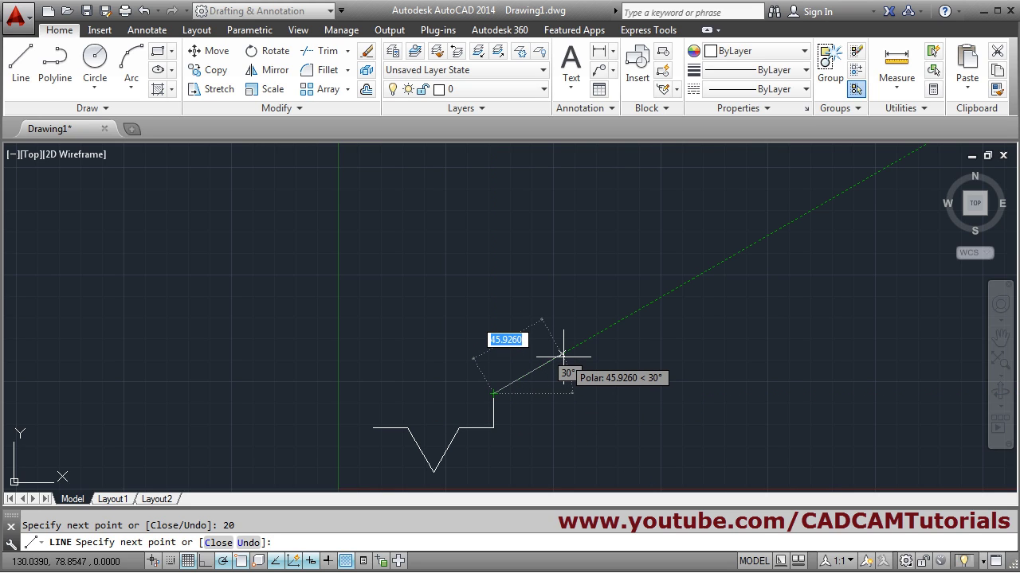
Continue the star outline with segments of 30, 30, 20, 20, 30 and 30 units.
{"action": "type", "text": "30"}
{"action": "key", "text": "Return"}
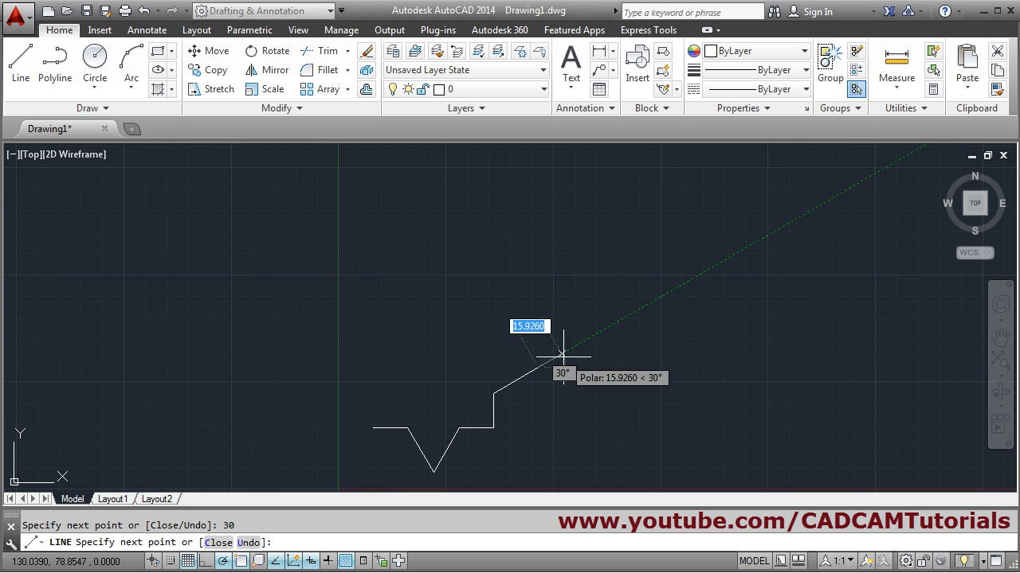
{"action": "type", "text": "30"}
{"action": "key", "text": "Return"}
{"action": "type", "text": "20"}
{"action": "key", "text": "Return"}
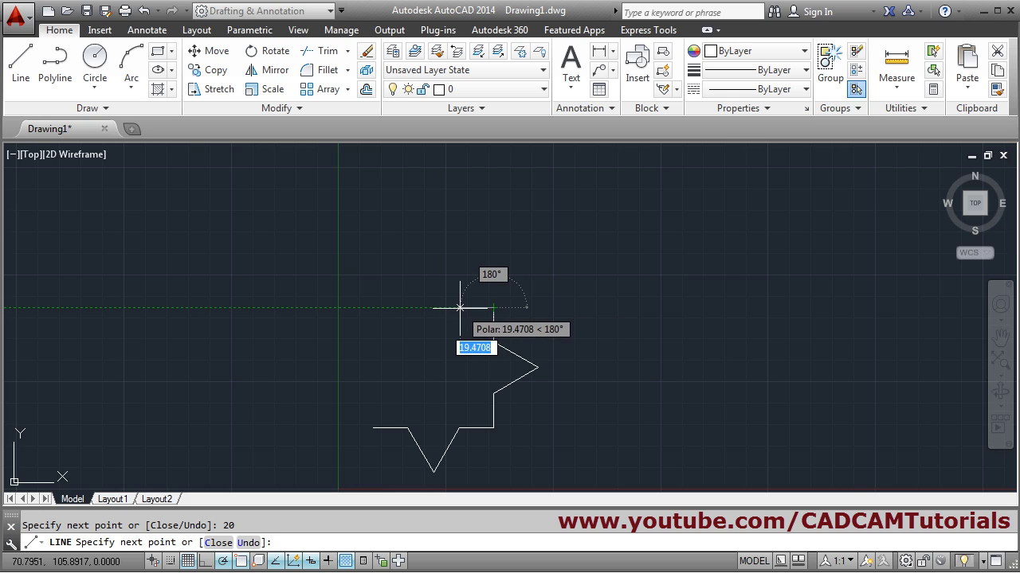
{"action": "type", "text": "20"}
{"action": "key", "text": "Return"}
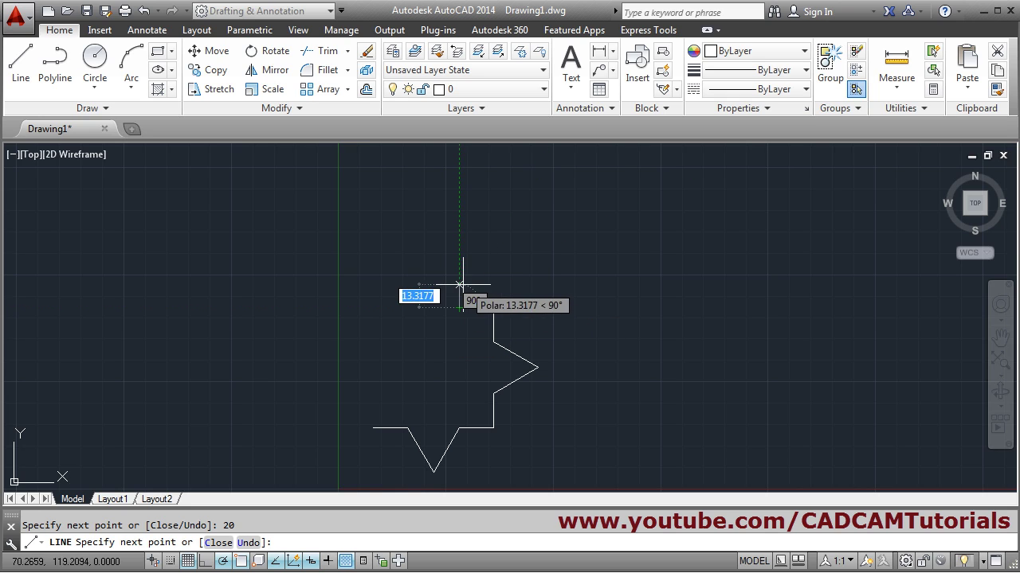
{"action": "type", "text": "30"}
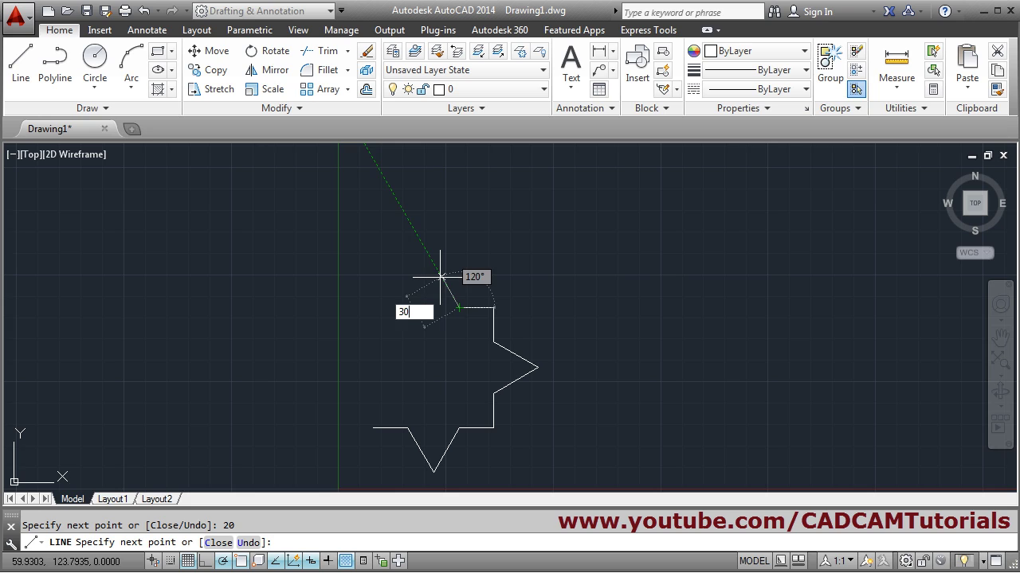
{"action": "key", "text": "Return"}
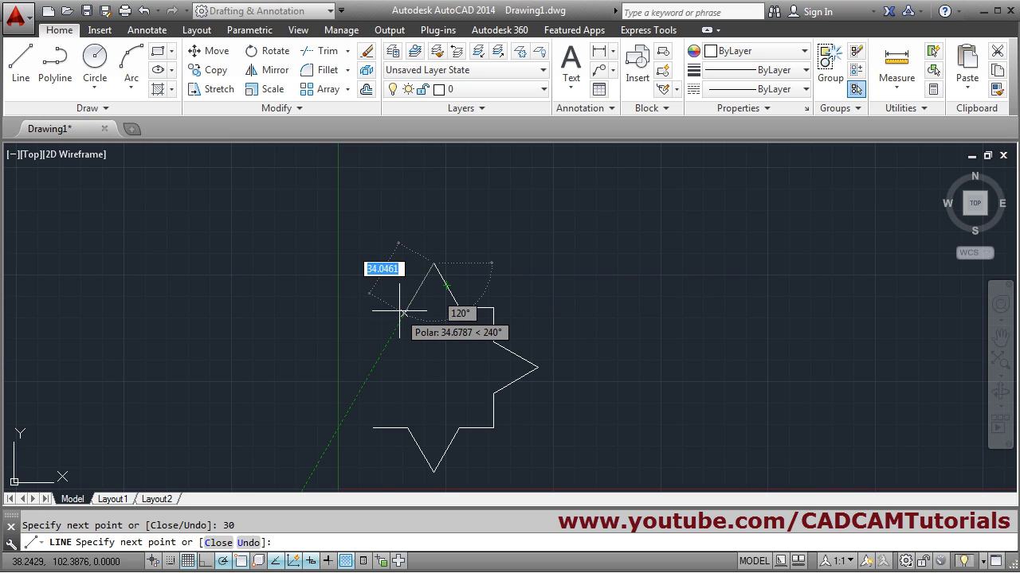
{"action": "type", "text": "30"}
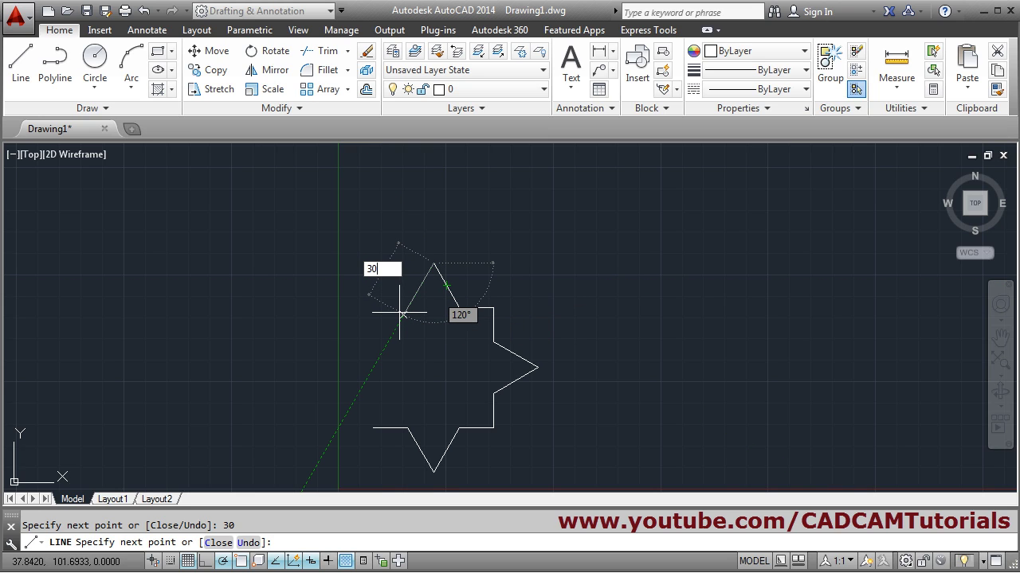
{"action": "key", "text": "Return"}
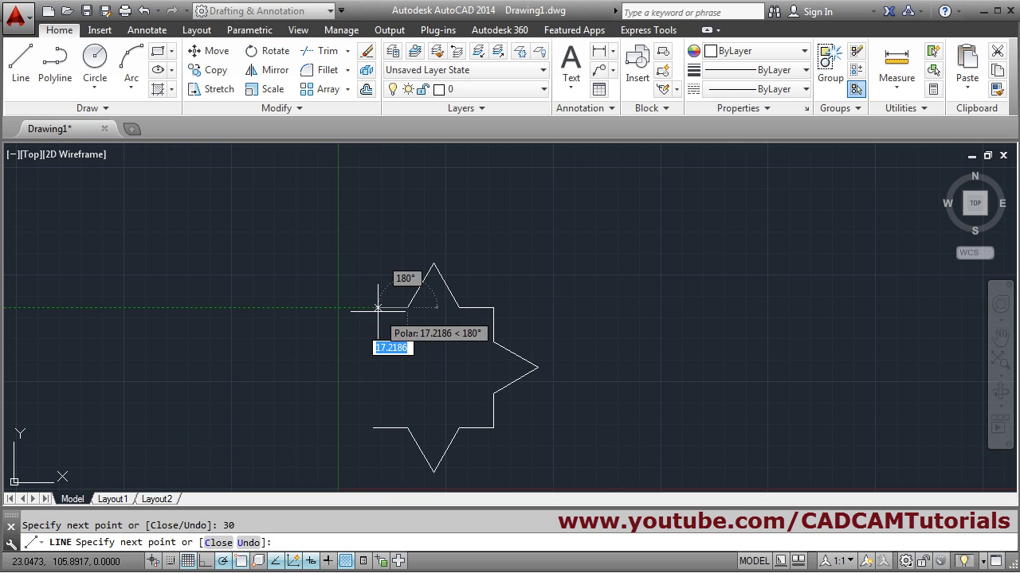
Add the final 20, 20, 30 and 30-unit segments and close the star outline.
{"action": "type", "text": "20"}
{"action": "key", "text": "Return"}
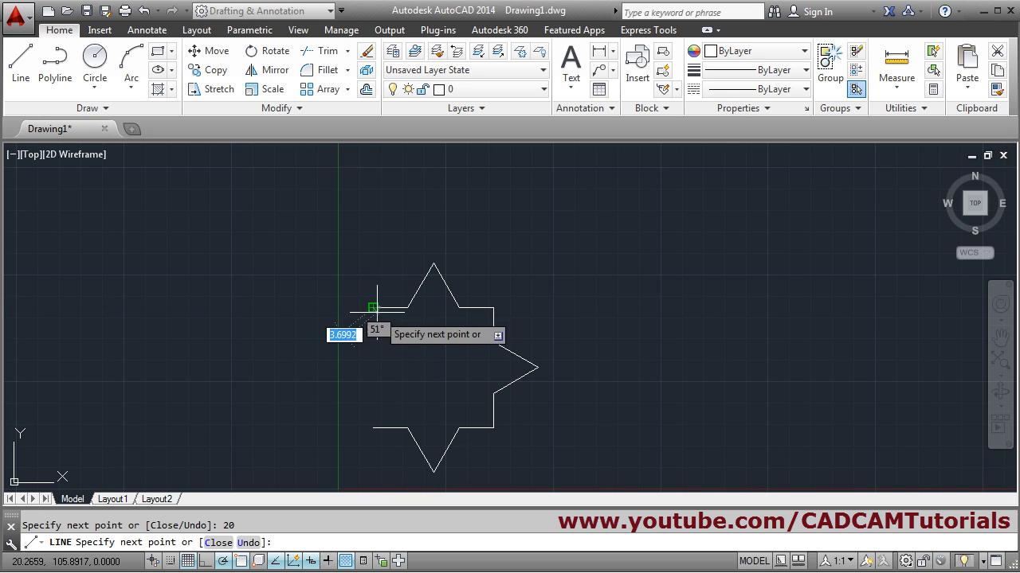
{"action": "type", "text": "20"}
{"action": "key", "text": "Return"}
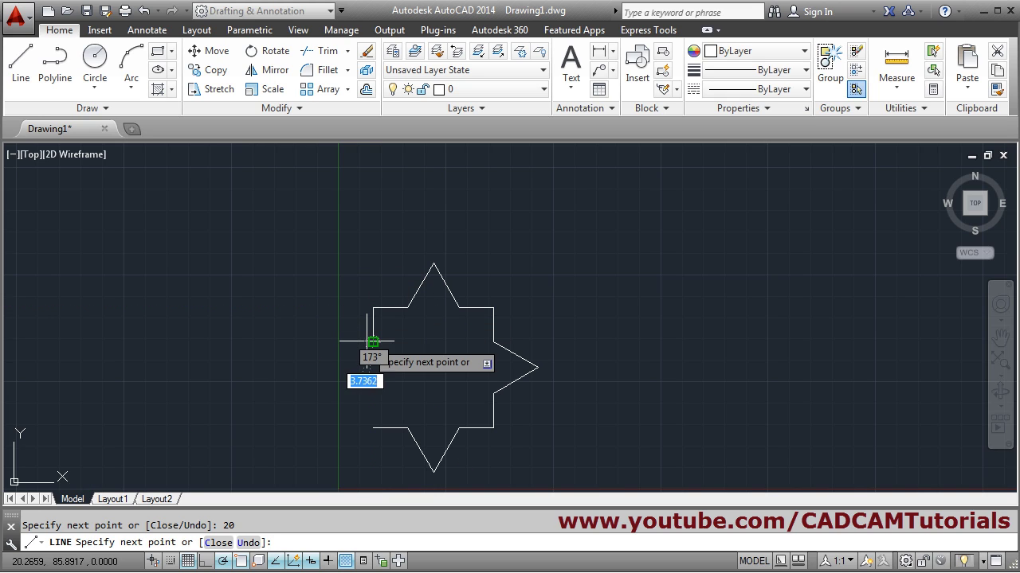
{"action": "type", "text": "30"}
{"action": "key", "text": "Return"}
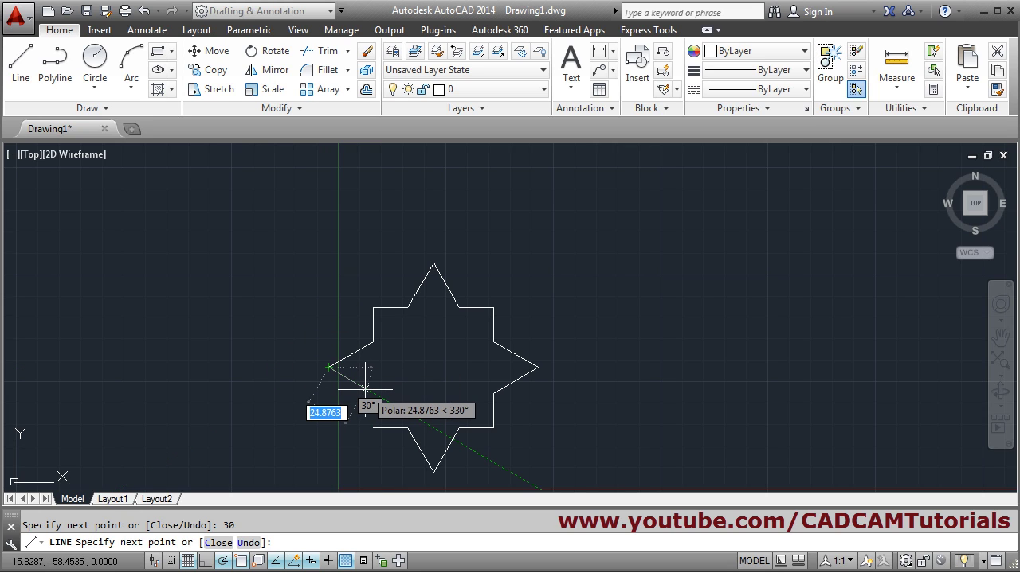
{"action": "type", "text": "30"}
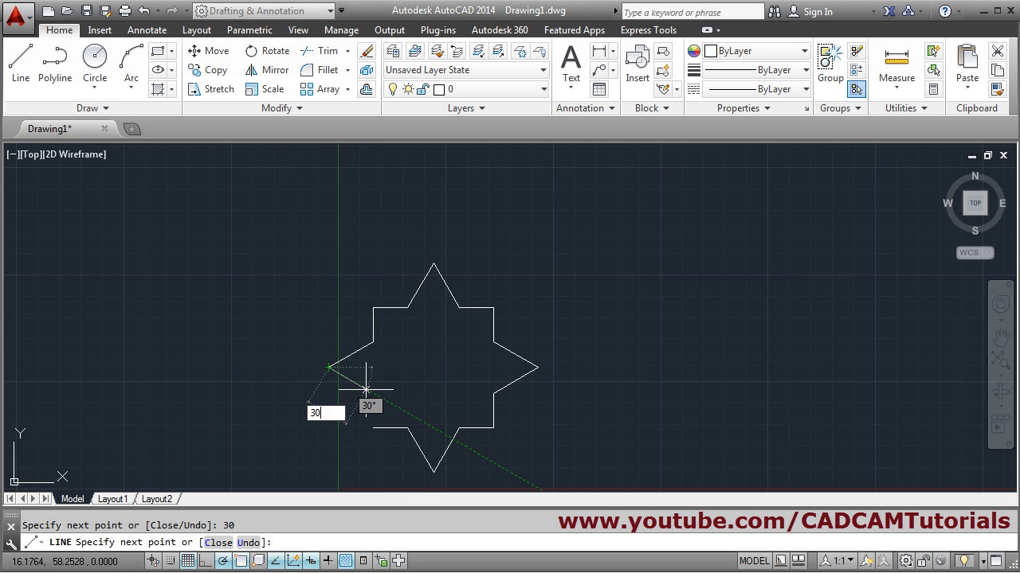
{"action": "key", "text": "Return"}
{"action": "type", "text": "c"}
{"action": "key", "text": "Return"}
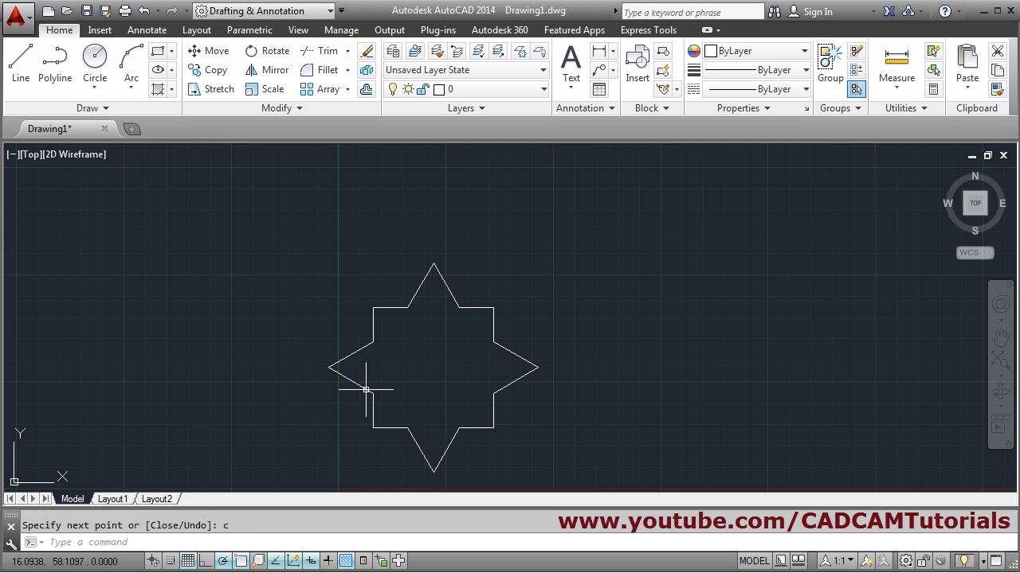
Zoom to fit the star, then set UCSICON to Noorigin so the icon stays lower-left.
{"action": "middle_click", "coordinate": [391, 397]}
{"action": "middle_click", "coordinate": [391, 398]}
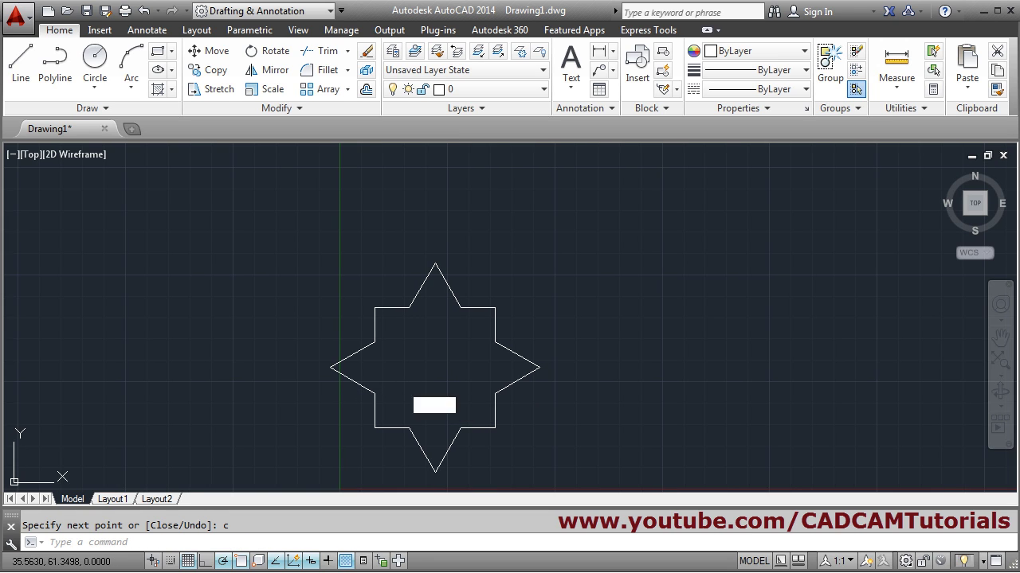
{"action": "scroll", "coordinate": [475, 336], "scroll_direction": "down", "scroll_amount": 2}
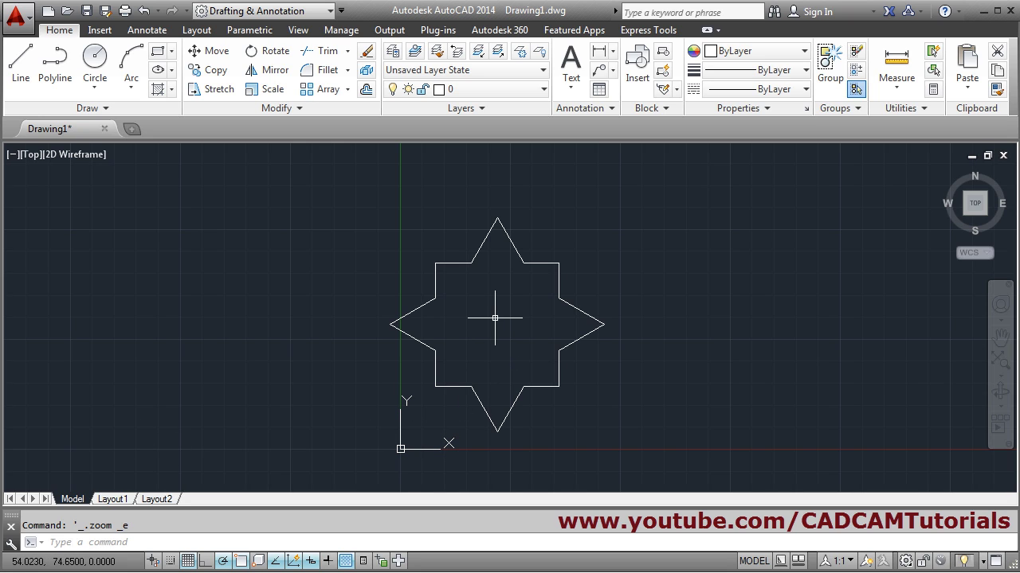
{"action": "type", "text": "UCs"}
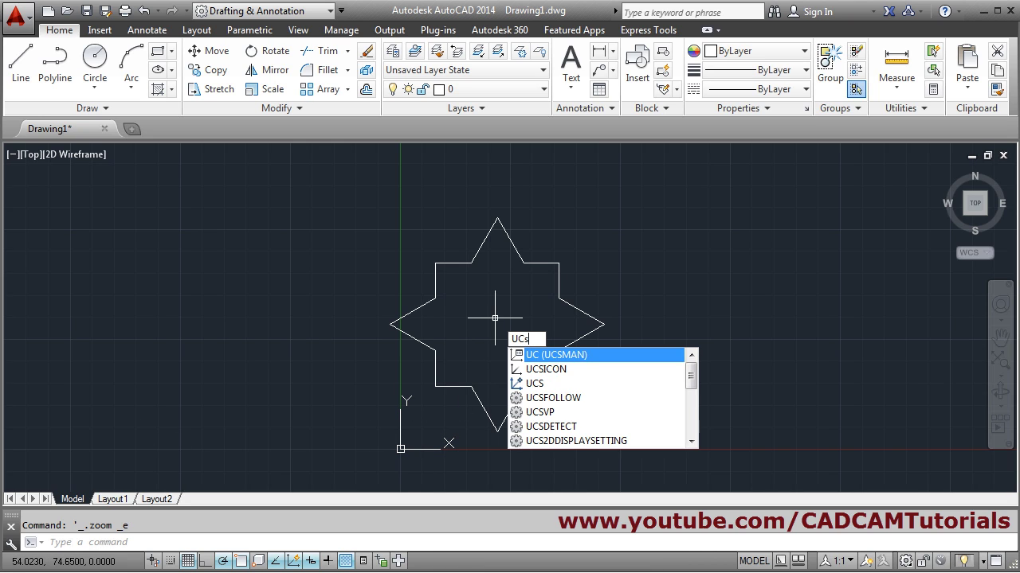
{"action": "type", "text": "i"}
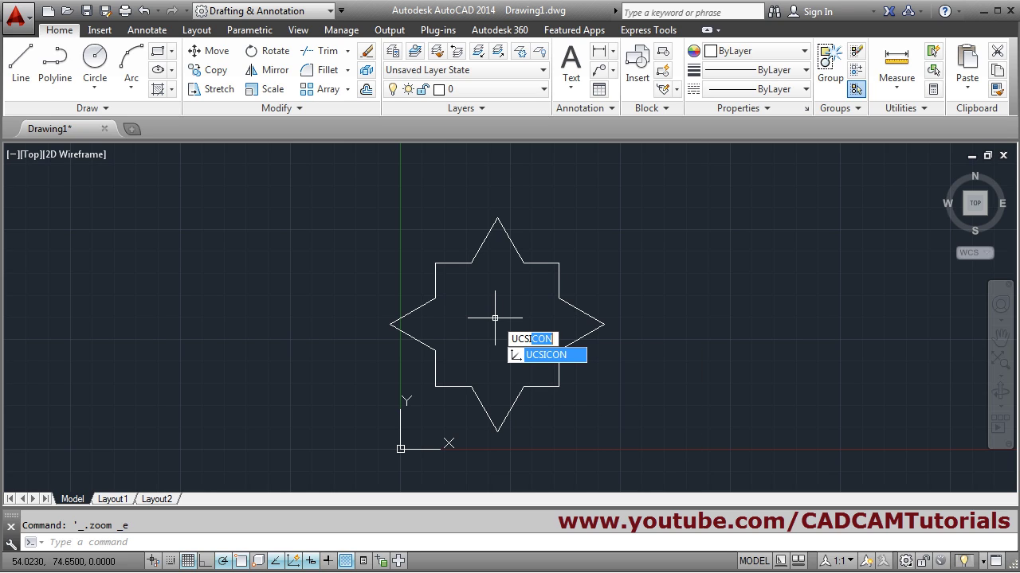
{"action": "key", "text": "Return"}
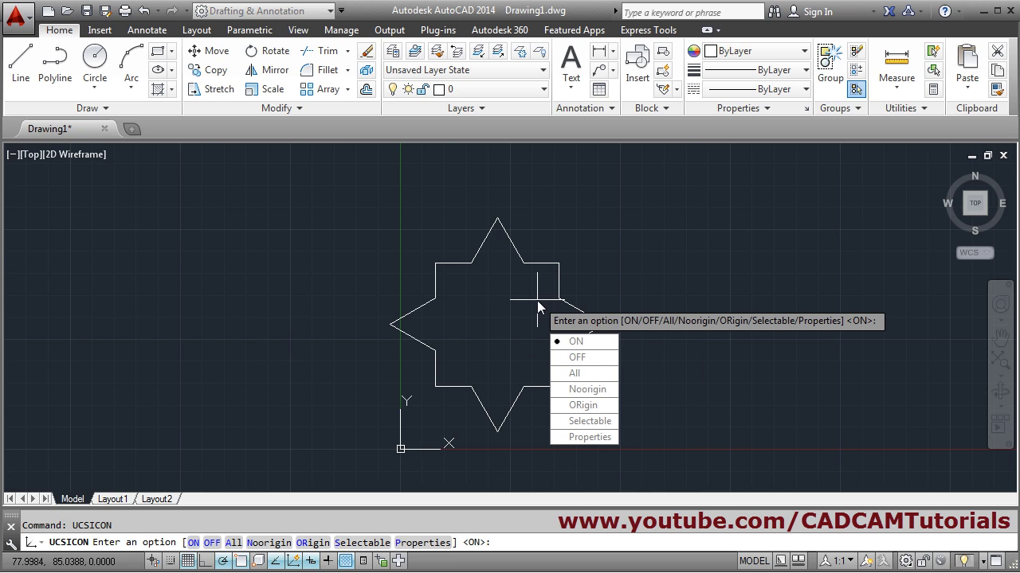
{"action": "left_click", "coordinate": [584, 390]}
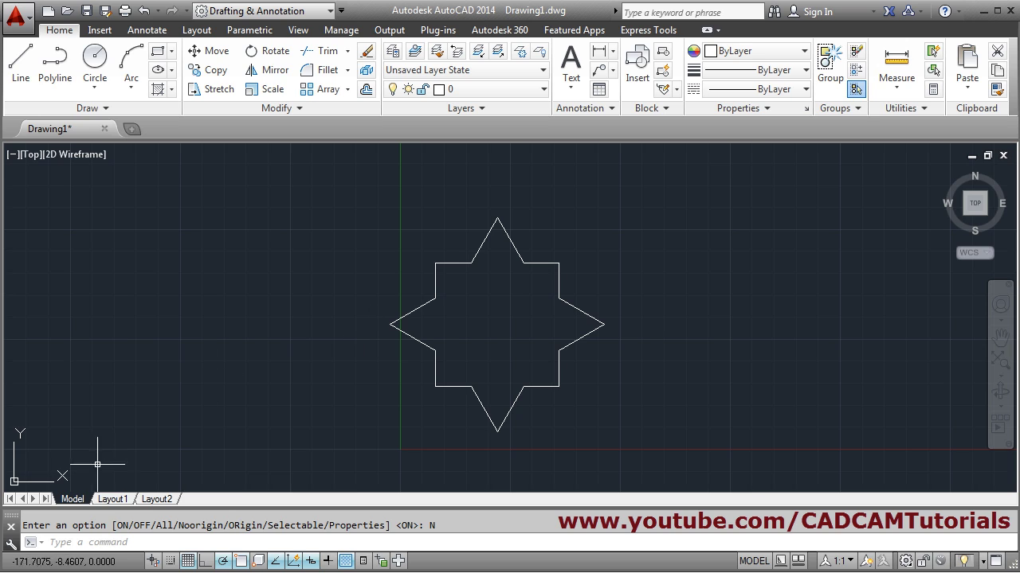
{"action": "middle_click_drag", "start_coordinate": [483, 372], "coordinate": [460, 357]}
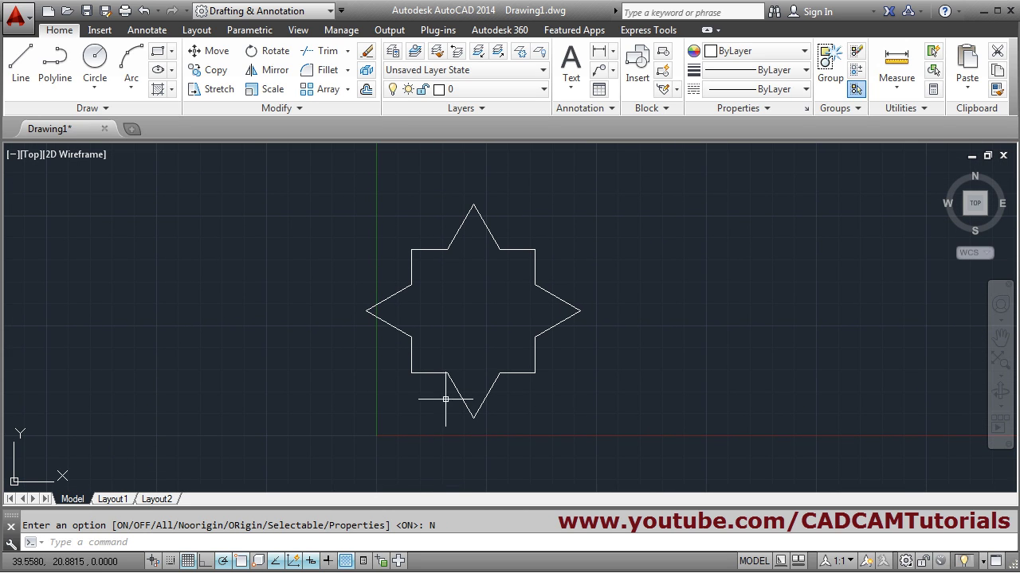
Toggle polar tracking off and on, start a new line, and toggle object snap off and on.
{"action": "left_click", "coordinate": [224, 561]}
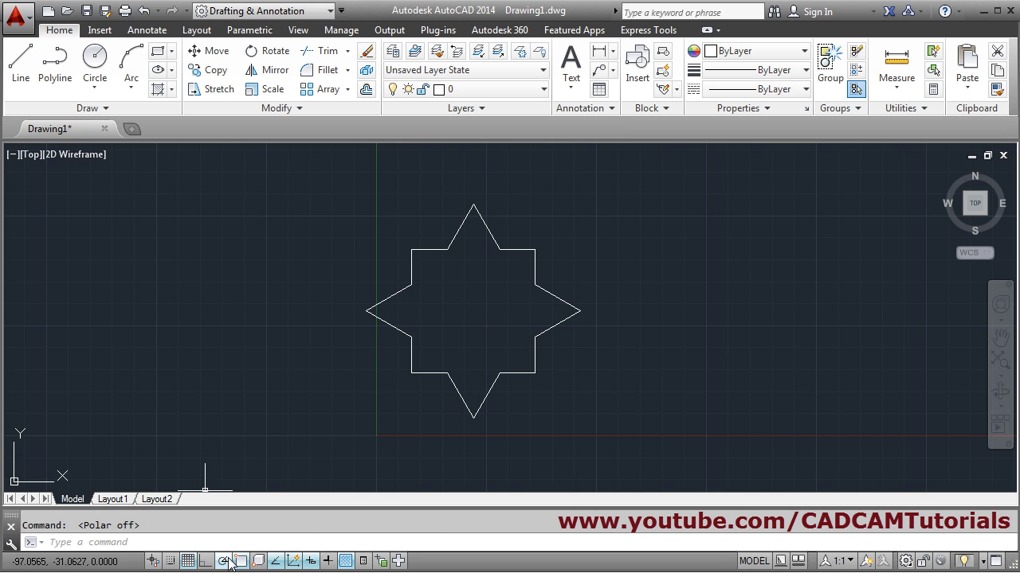
{"action": "left_click", "coordinate": [224, 562]}
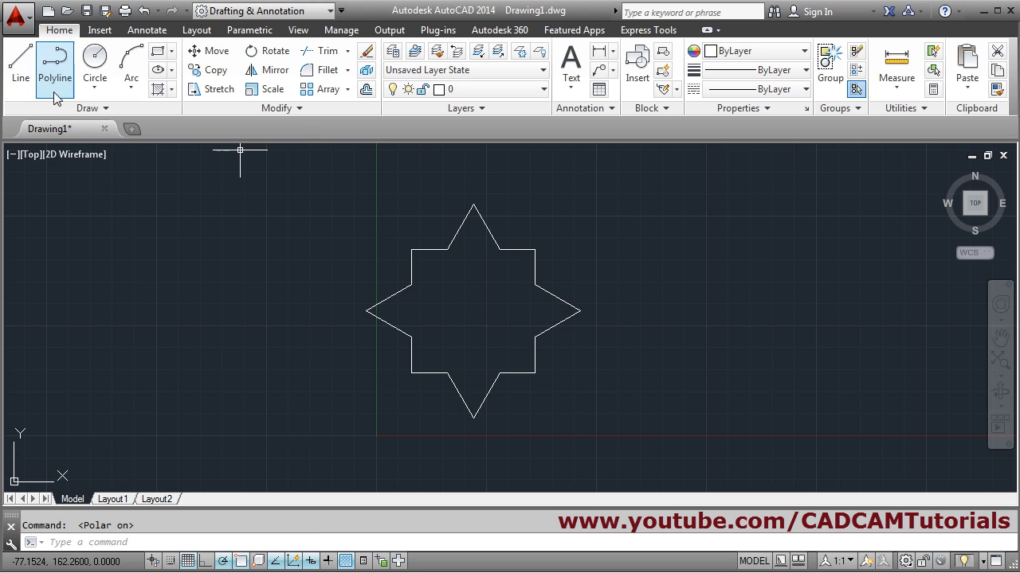
{"action": "left_click", "coordinate": [24, 71]}
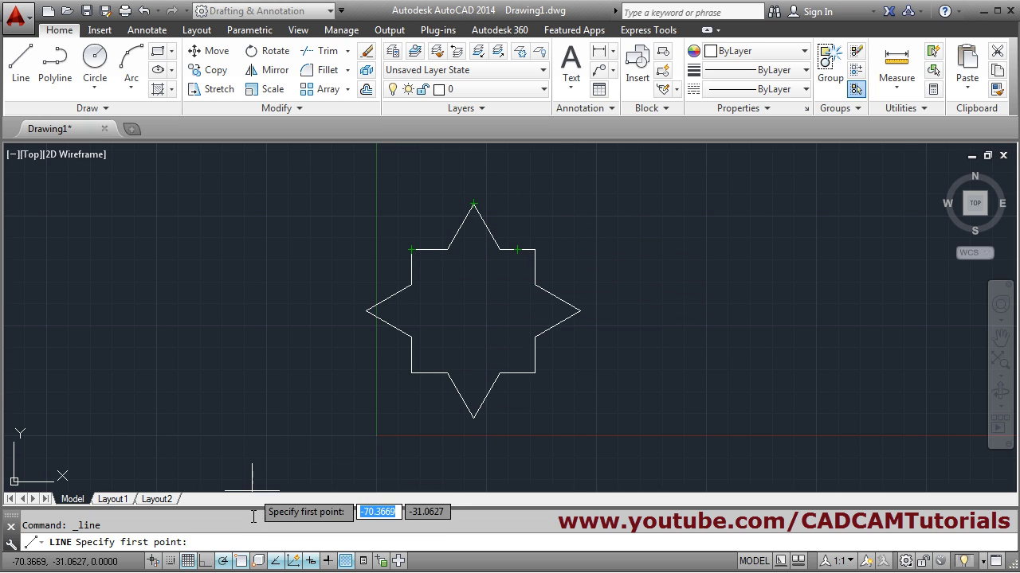
{"action": "left_click", "coordinate": [244, 561]}
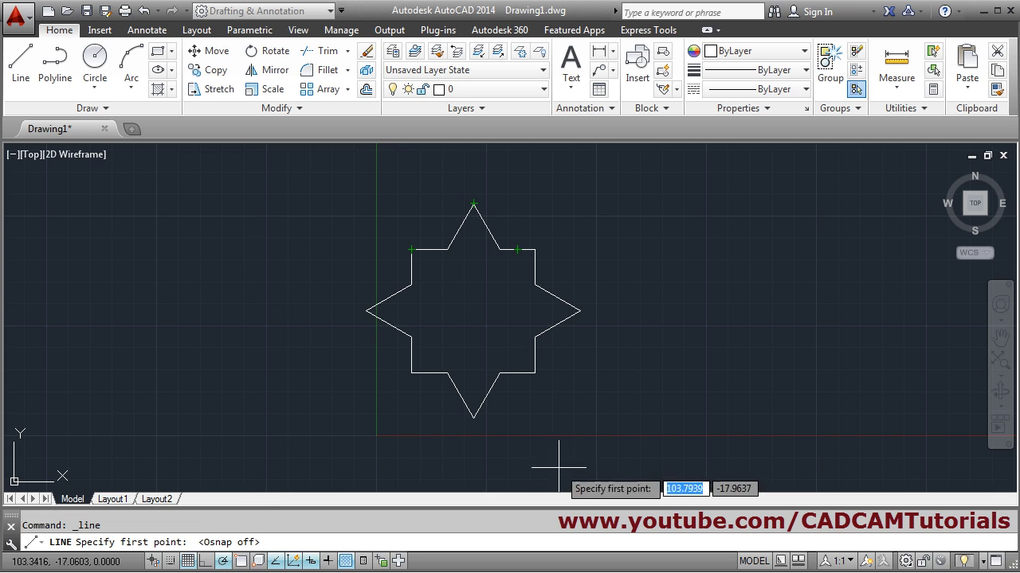
{"action": "scroll", "coordinate": [552, 391], "scroll_direction": "up", "scroll_amount": 4}
{"action": "scroll", "coordinate": [555, 389], "scroll_direction": "down", "scroll_amount": 4}
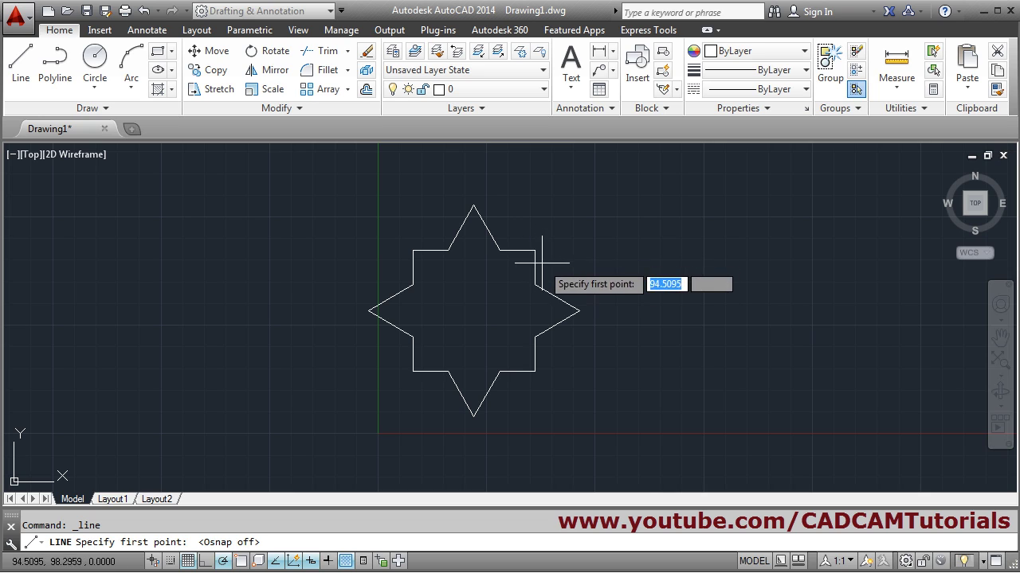
{"action": "left_click", "coordinate": [245, 562]}
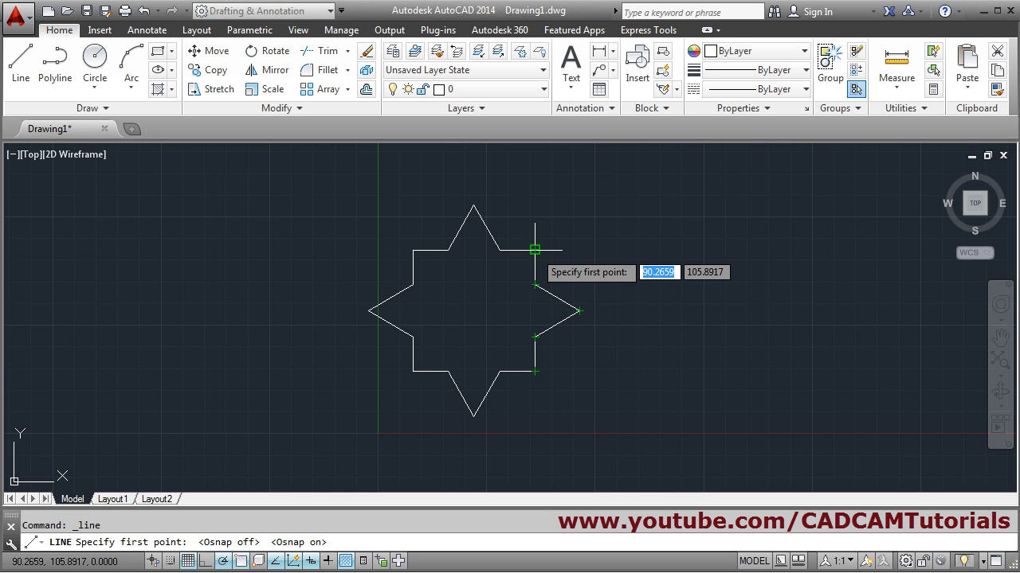
Enable Endpoint, Midpoint, Center, Node, Quadrant, Intersection, Extension, Tangent snaps and object snap tracking.
{"action": "right_click", "coordinate": [240, 562]}
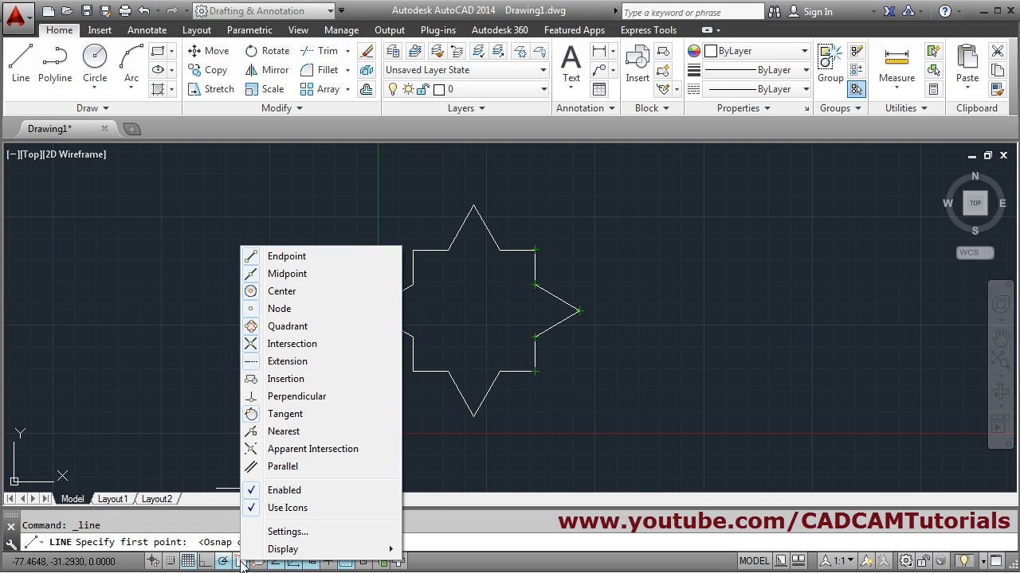
{"action": "left_click", "coordinate": [289, 537]}
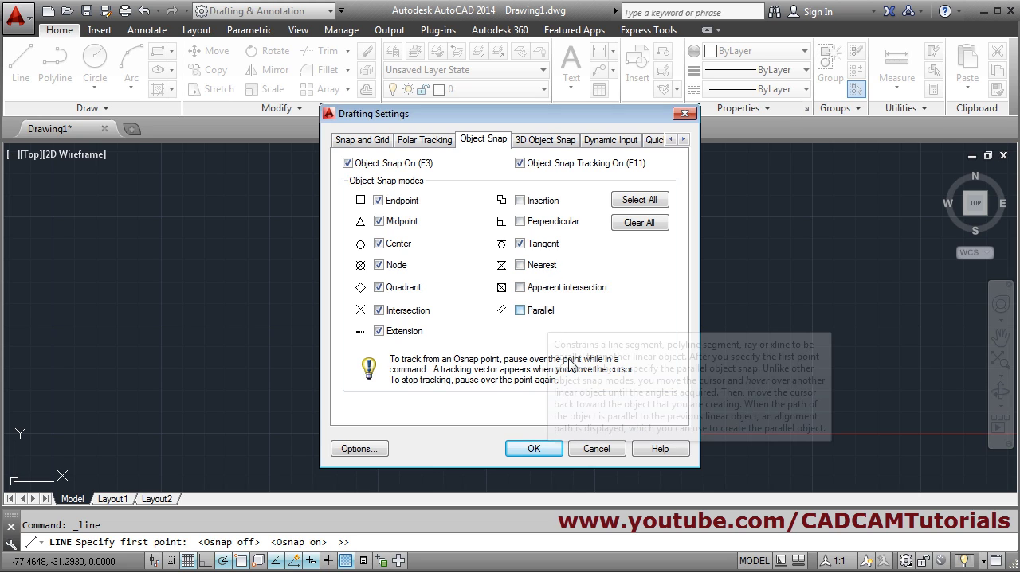
{"action": "left_click", "coordinate": [534, 450]}
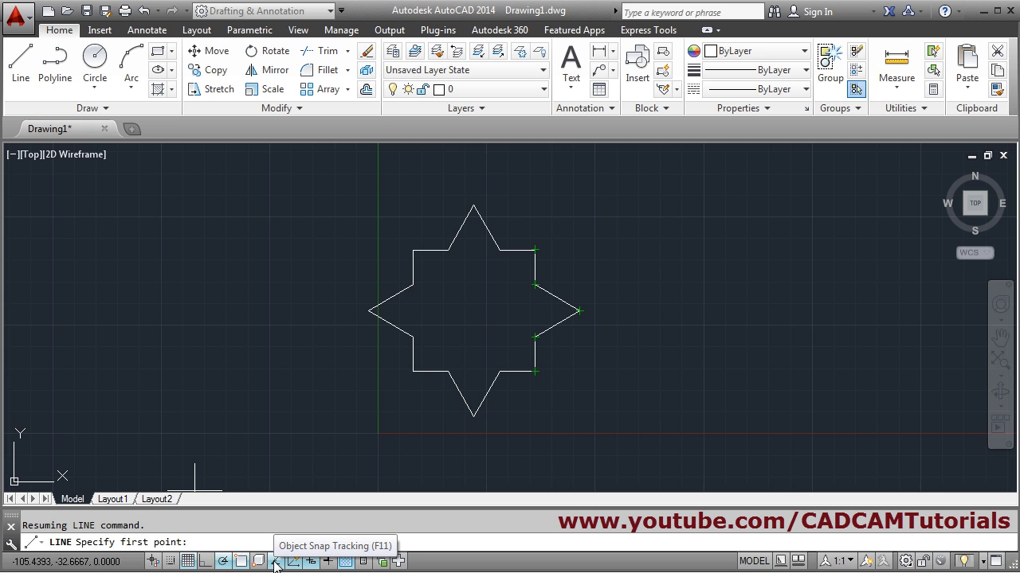
Draw a center-radius circle at the star's middle, located by tracking from two star tips.
{"action": "scroll", "coordinate": [510, 419], "scroll_direction": "down", "scroll_amount": 2}
{"action": "scroll", "coordinate": [499, 410], "scroll_direction": "up", "scroll_amount": 4}
{"action": "scroll", "coordinate": [649, 405], "scroll_direction": "down", "scroll_amount": 4}
{"action": "scroll", "coordinate": [642, 418], "scroll_direction": "up", "scroll_amount": 2}
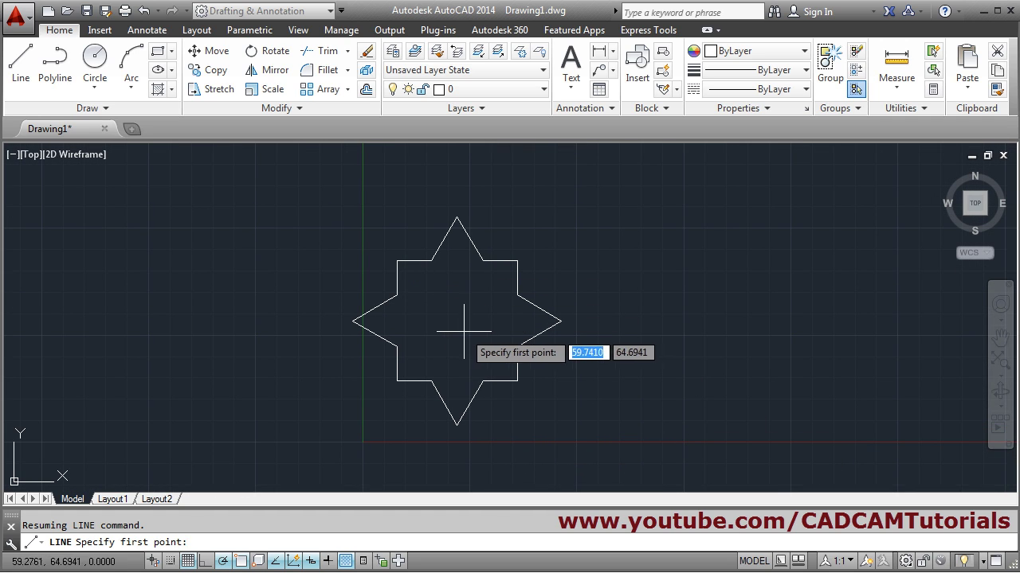
{"action": "scroll", "coordinate": [469, 323], "scroll_direction": "up", "scroll_amount": 2}
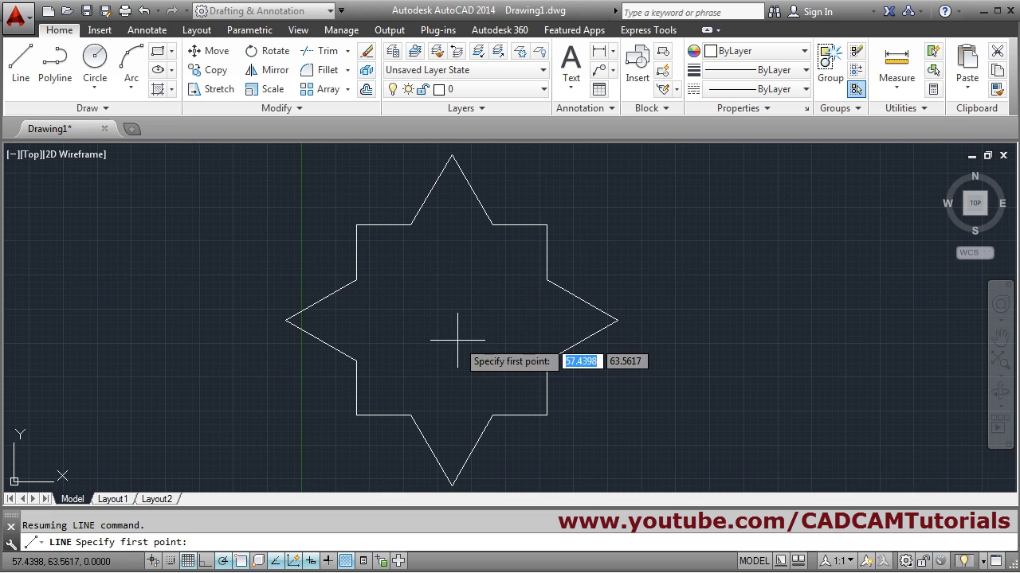
{"action": "left_click", "coordinate": [94, 67]}
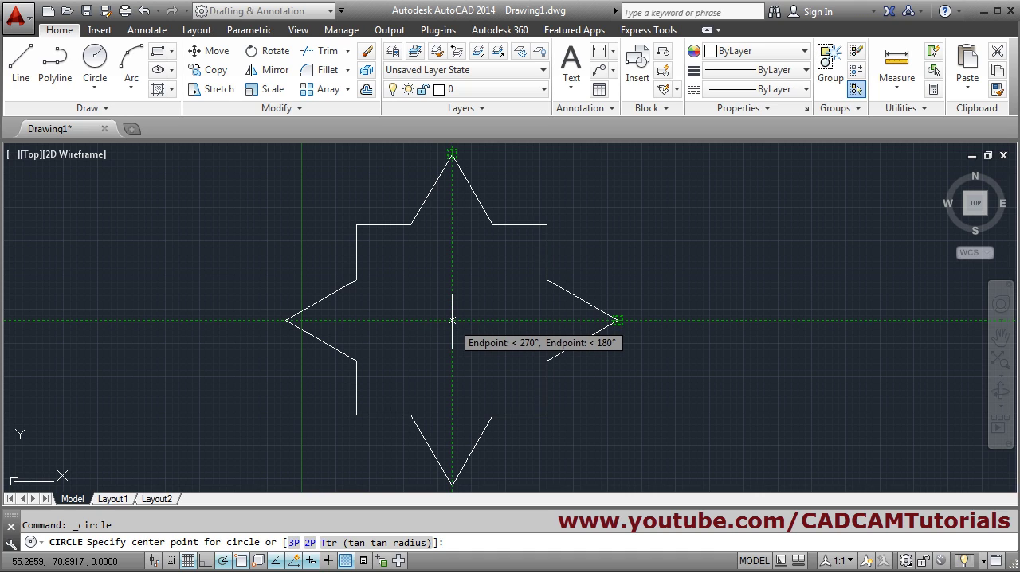
{"action": "left_click", "coordinate": [451, 321]}
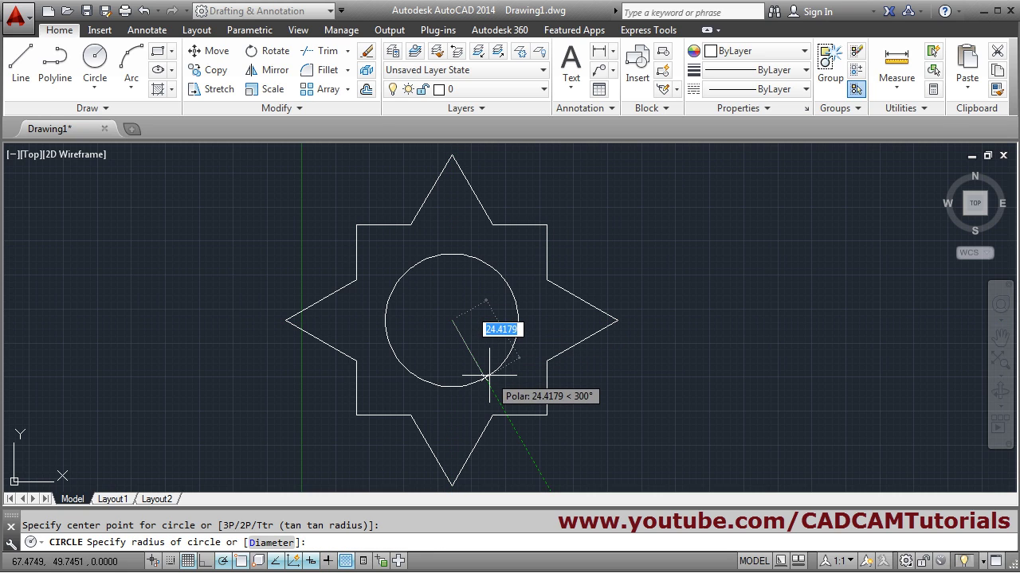
{"action": "left_click", "coordinate": [489, 374]}
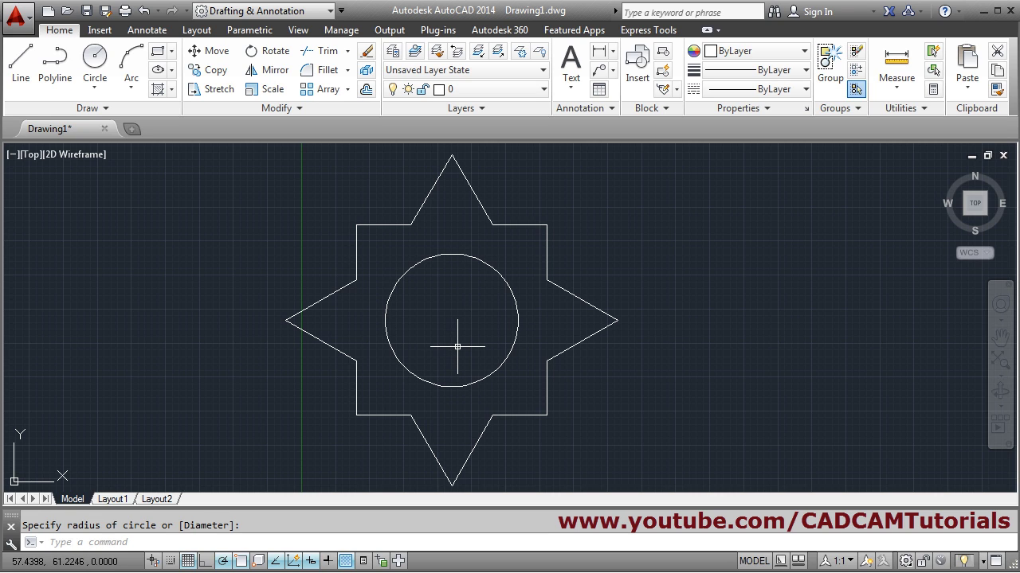
{"action": "scroll", "coordinate": [470, 292], "scroll_direction": "down", "scroll_amount": 2}
{"action": "middle_click_drag", "start_coordinate": [504, 378], "coordinate": [498, 303]}
{"action": "scroll", "coordinate": [501, 331], "scroll_direction": "down", "scroll_amount": 2}
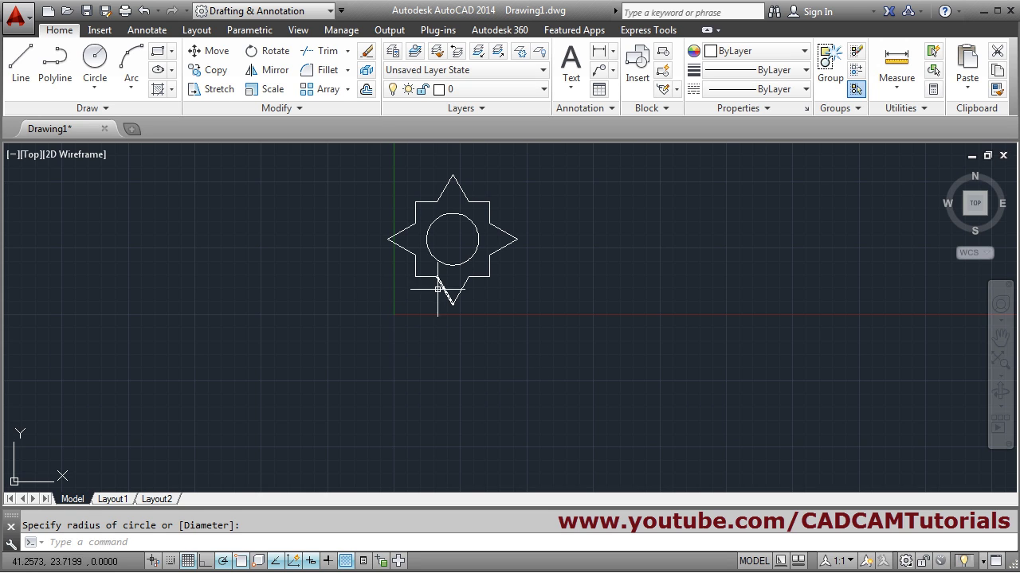
Draw a rectangle below the star, starting under its left tip, as wide as the star and 30 units tall.
{"action": "scroll", "coordinate": [482, 239], "scroll_direction": "up", "scroll_amount": 2}
{"action": "mouse_move", "coordinate": [532, 267]}
{"action": "middle_mouse_down"}
{"action": "mouse_move", "coordinate": [546, 278]}
{"action": "mouse_move", "coordinate": [530, 247]}
{"action": "middle_mouse_up"}
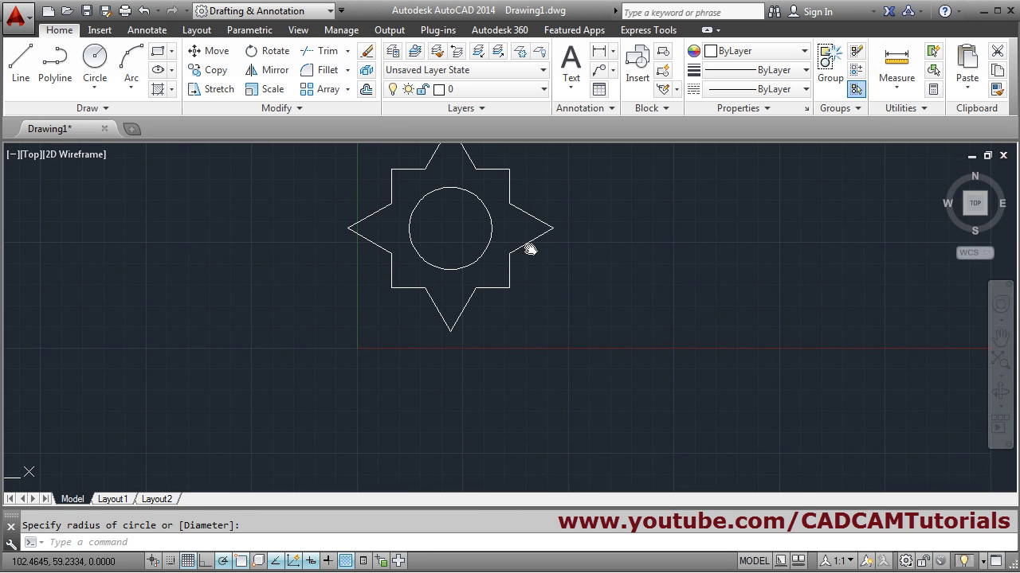
{"action": "left_click", "coordinate": [26, 83]}
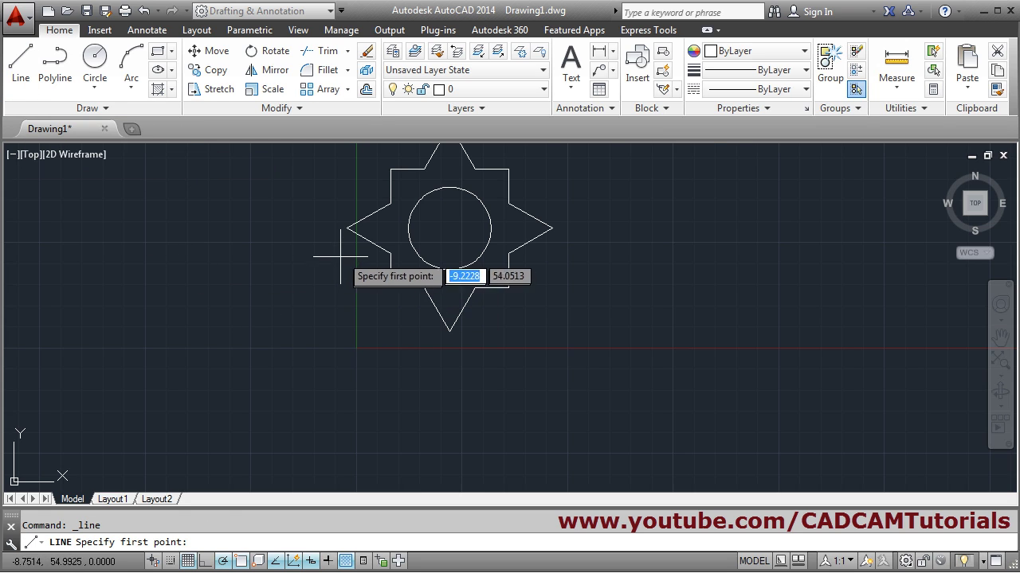
{"action": "left_click", "coordinate": [346, 393]}
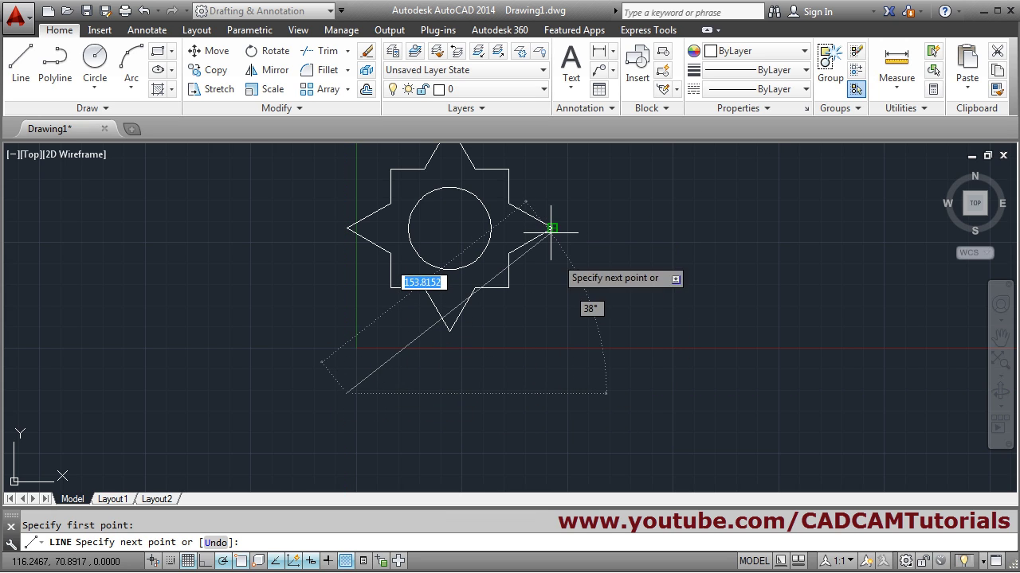
{"action": "left_click", "coordinate": [552, 394]}
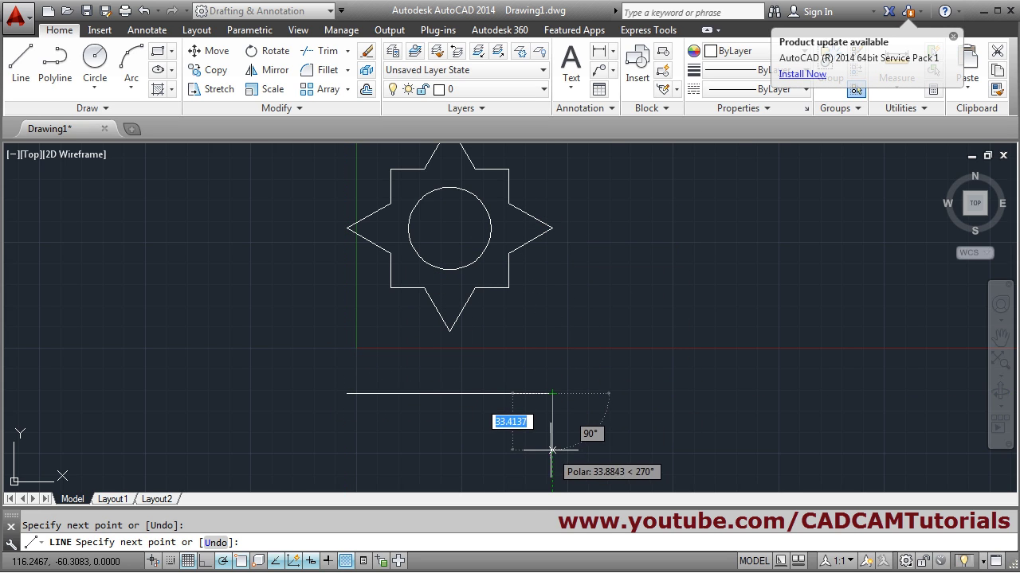
{"action": "type", "text": "30"}
{"action": "key", "text": "Return"}
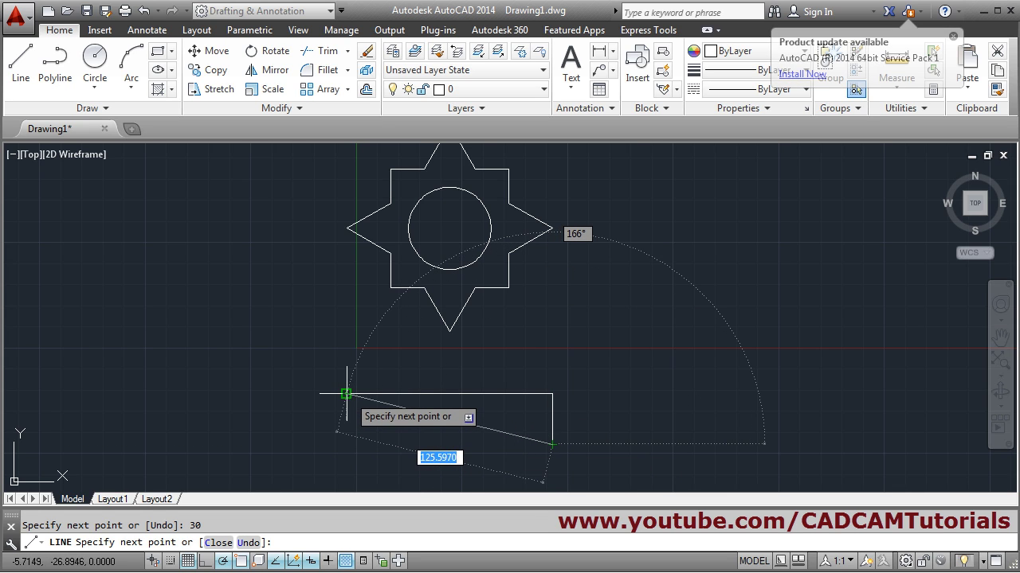
{"action": "left_click", "coordinate": [346, 444]}
{"action": "left_click", "coordinate": [346, 394]}
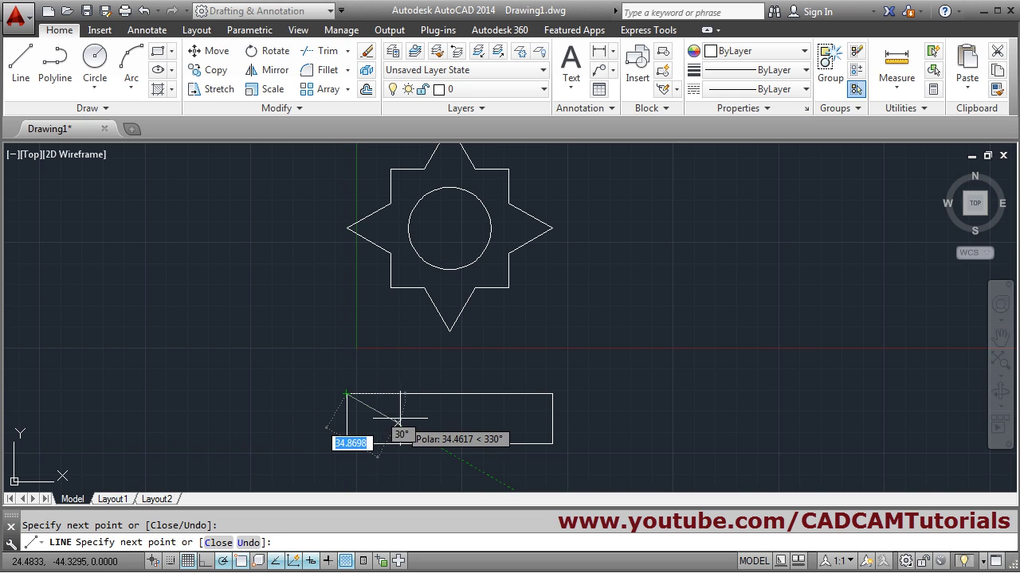
{"action": "key", "text": "Return"}
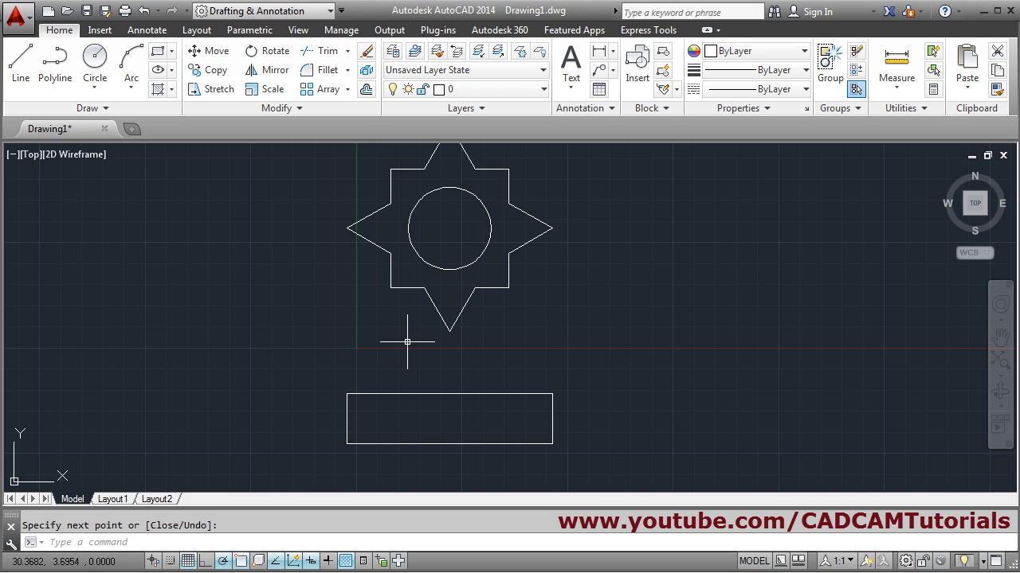
Draw a smaller box rising from the rectangle's top edge as a pedestal beneath the star.
{"action": "key", "text": "Return"}
{"action": "key", "text": "Return"}
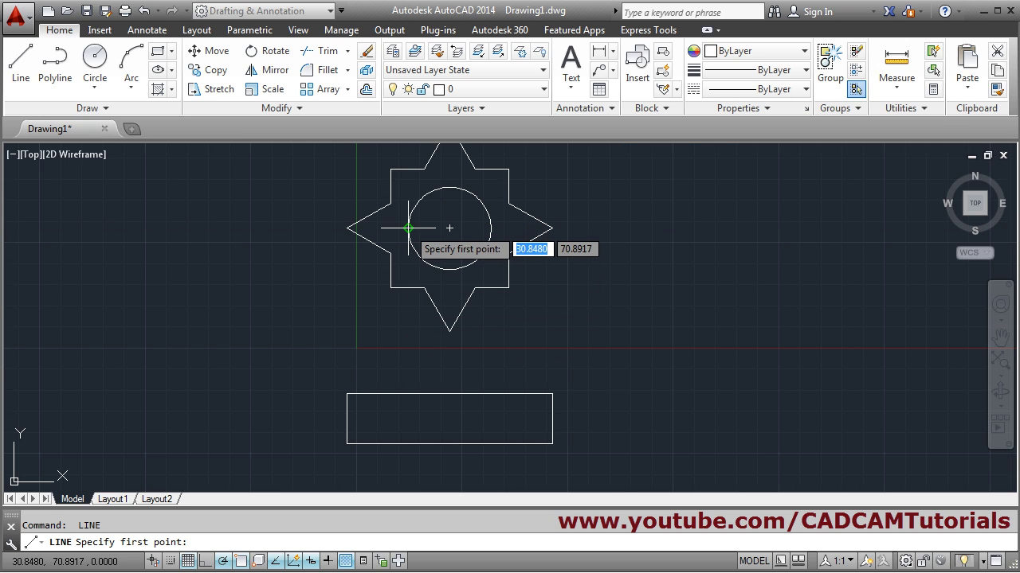
{"action": "left_click", "coordinate": [408, 393]}
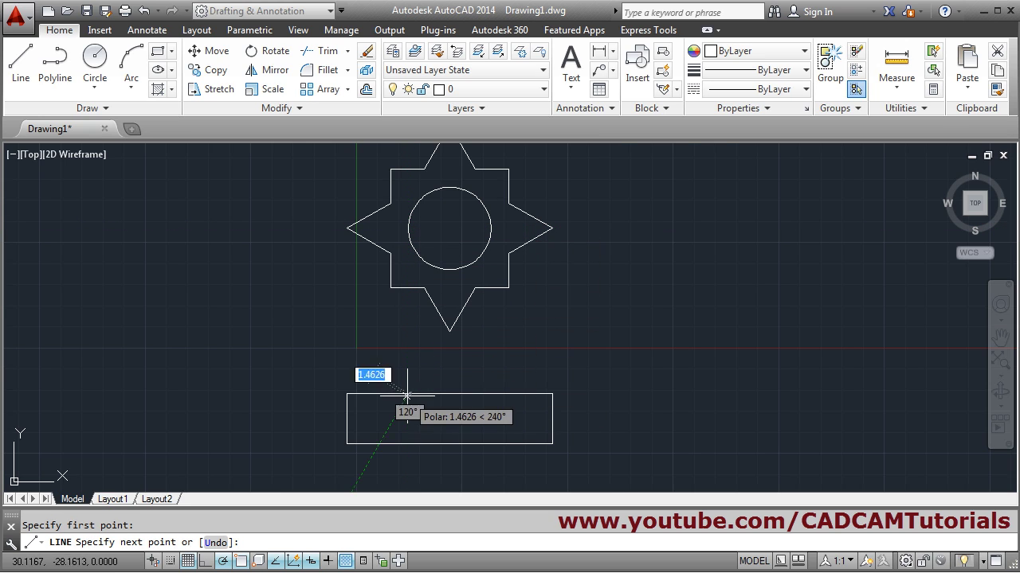
{"action": "left_click", "coordinate": [408, 348]}
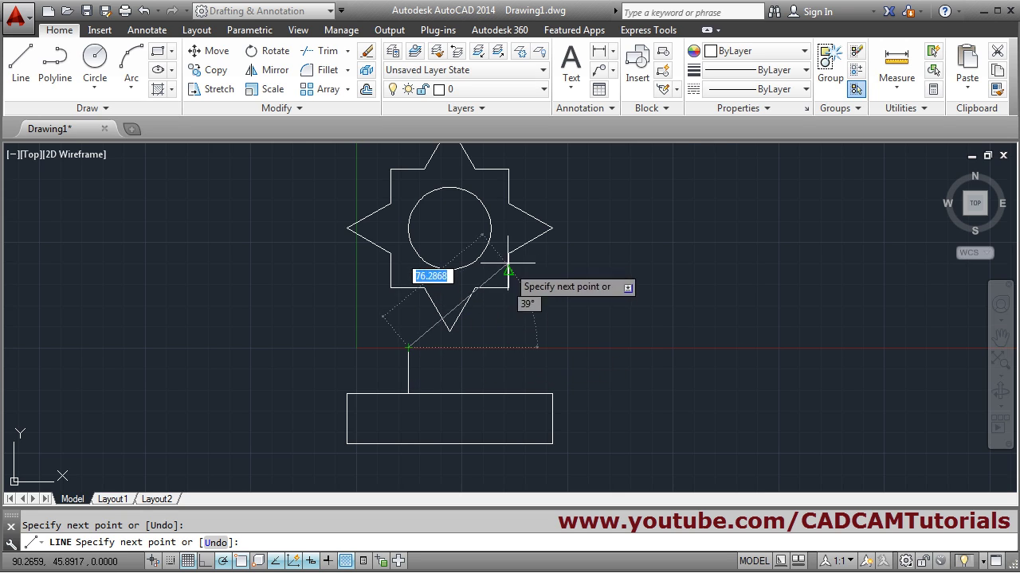
{"action": "left_click", "coordinate": [491, 348]}
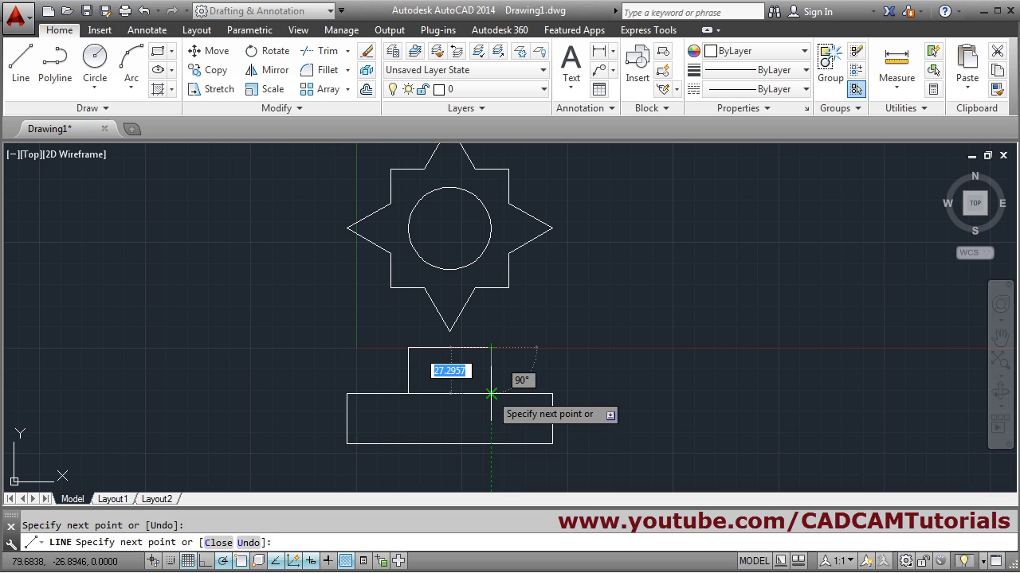
{"action": "left_click", "coordinate": [491, 393]}
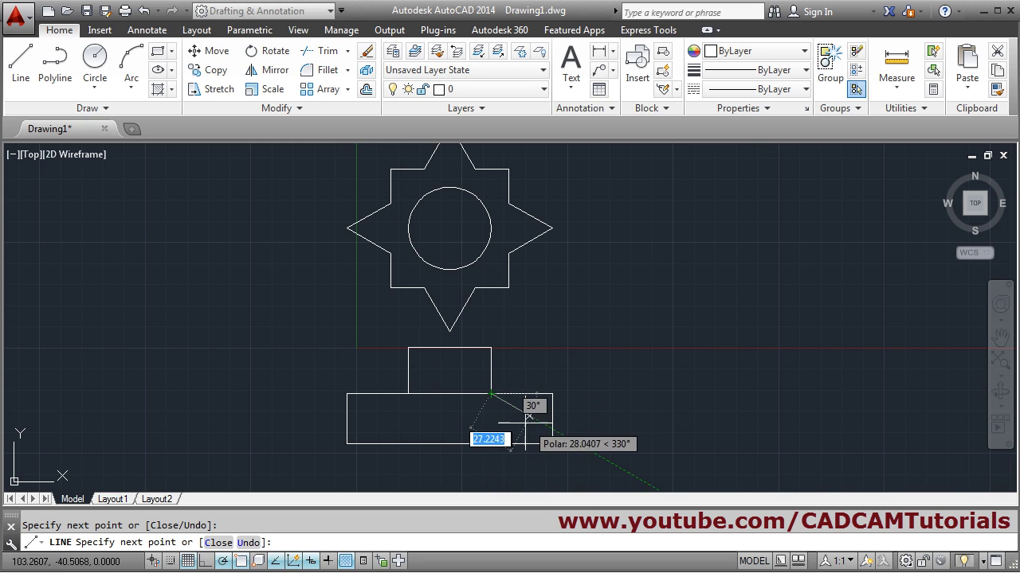
{"action": "key", "text": "Return"}
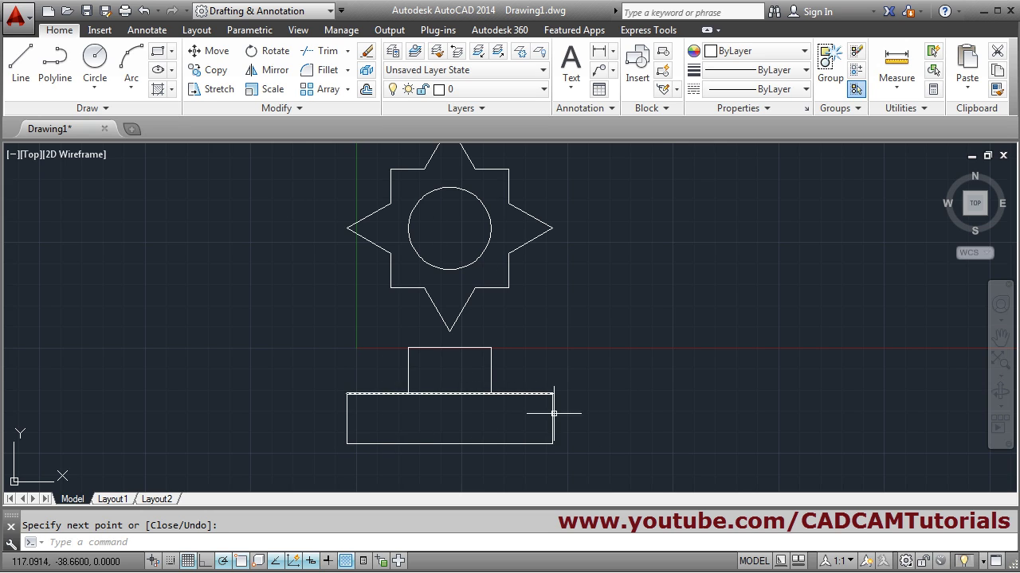
{"action": "middle_click_drag", "start_coordinate": [603, 312], "coordinate": [607, 345]}
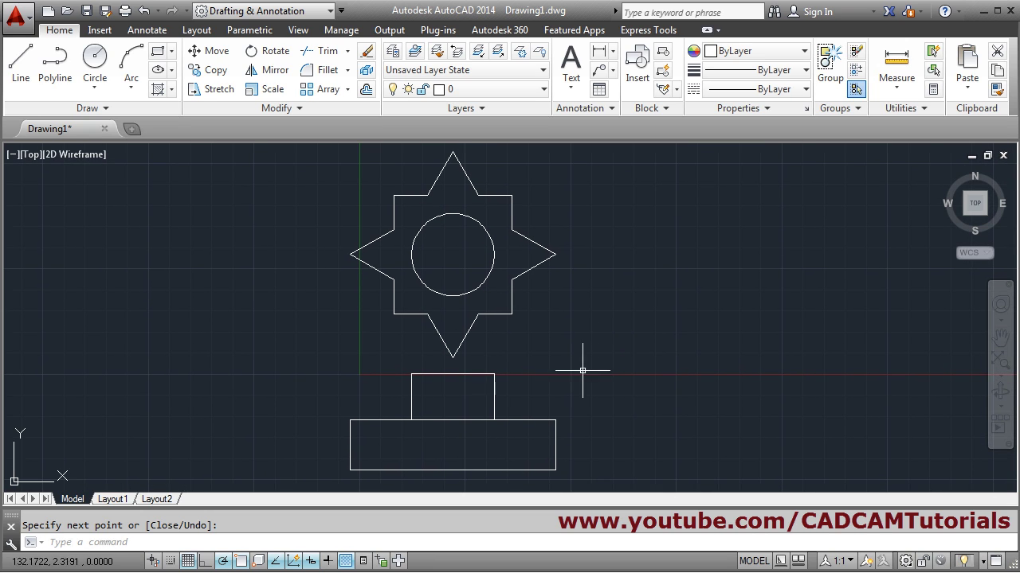
{"action": "left_click", "coordinate": [278, 562]}
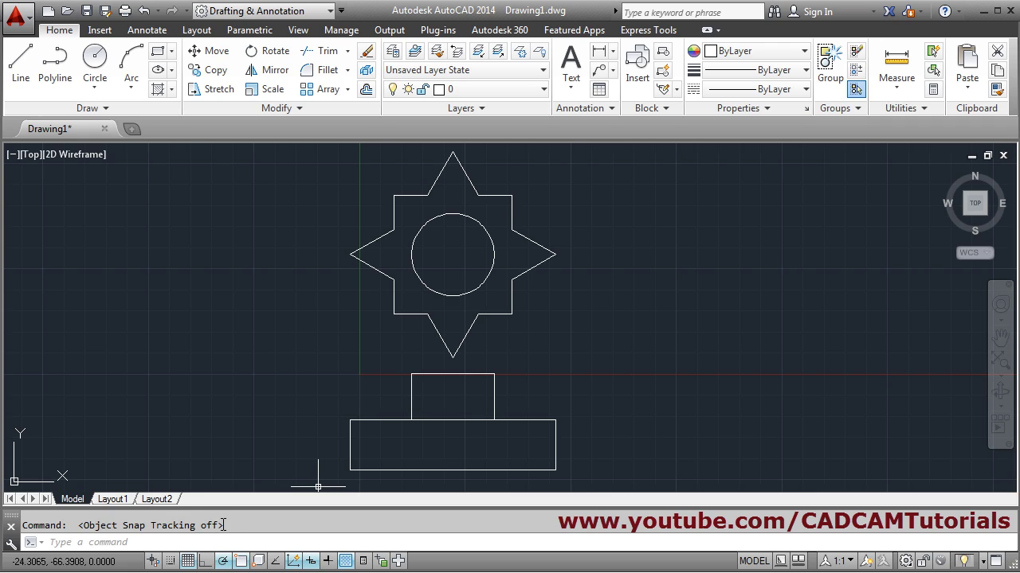
{"action": "left_click", "coordinate": [277, 562]}
{"action": "left_click", "coordinate": [277, 563]}
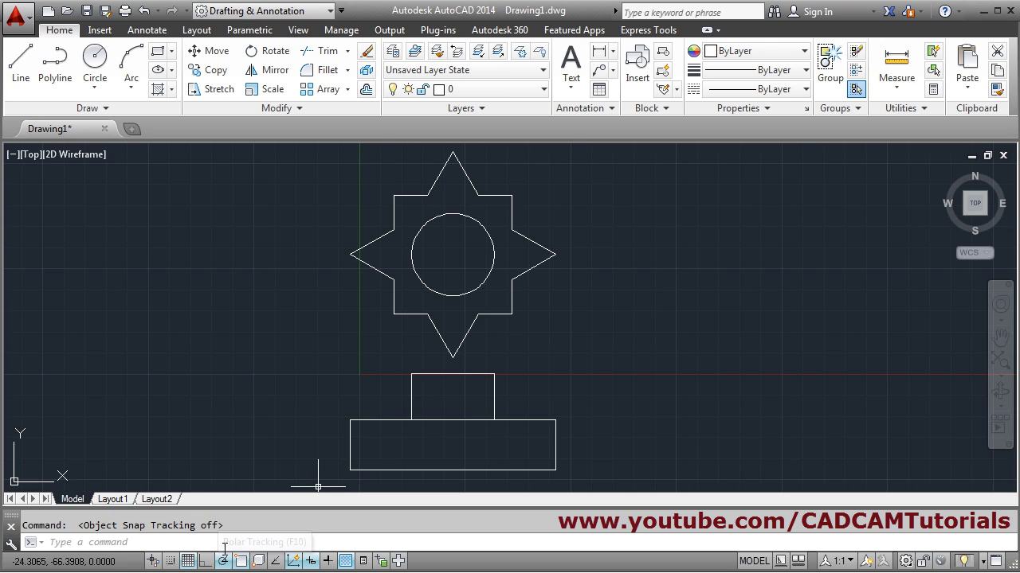
{"action": "left_click", "coordinate": [276, 562]}
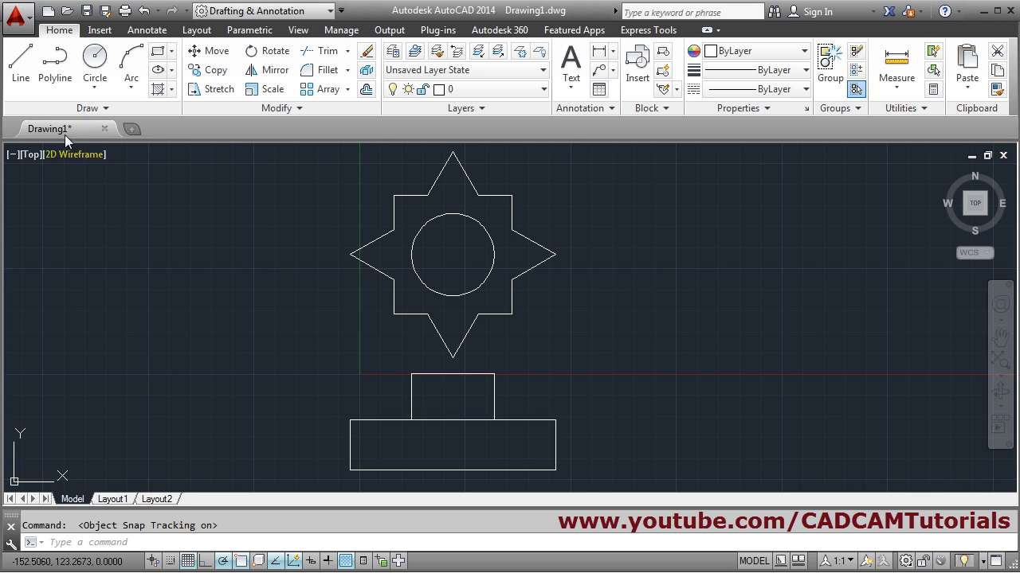
{"action": "left_click", "coordinate": [21, 62]}
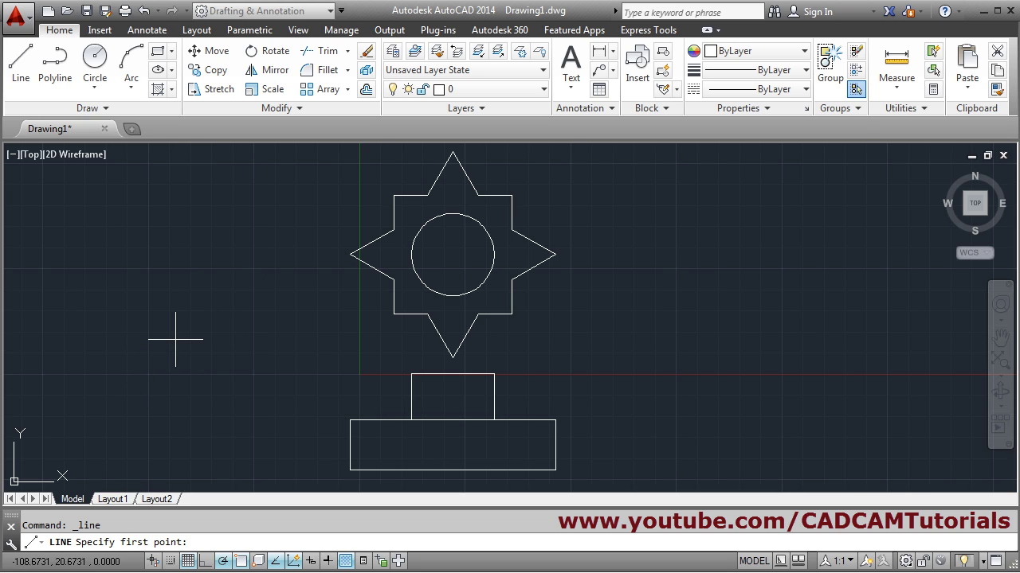
{"action": "left_click", "coordinate": [137, 411]}
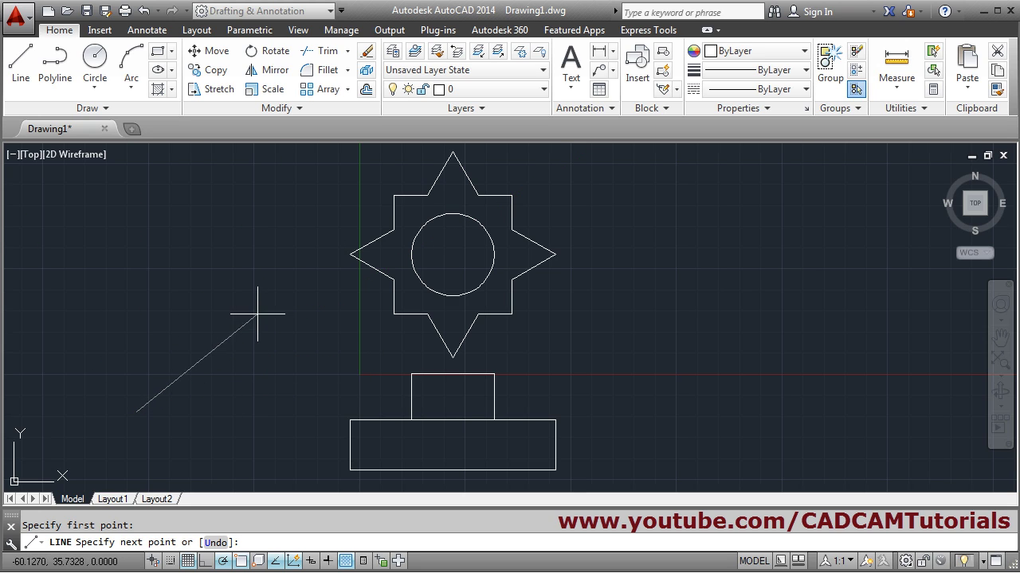
{"action": "key", "text": "Escape"}
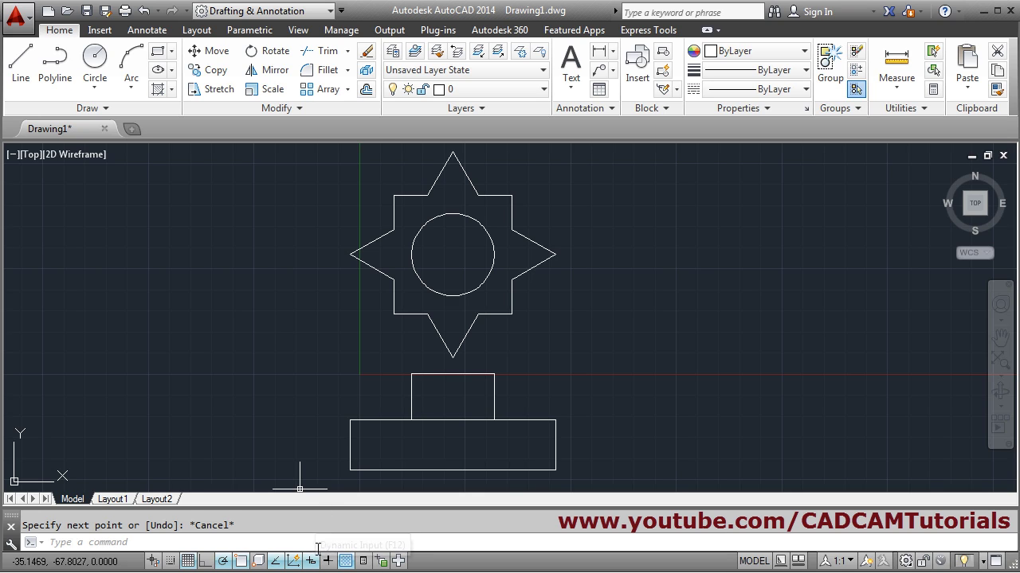
{"action": "left_click", "coordinate": [20, 83]}
{"action": "left_click", "coordinate": [119, 382]}
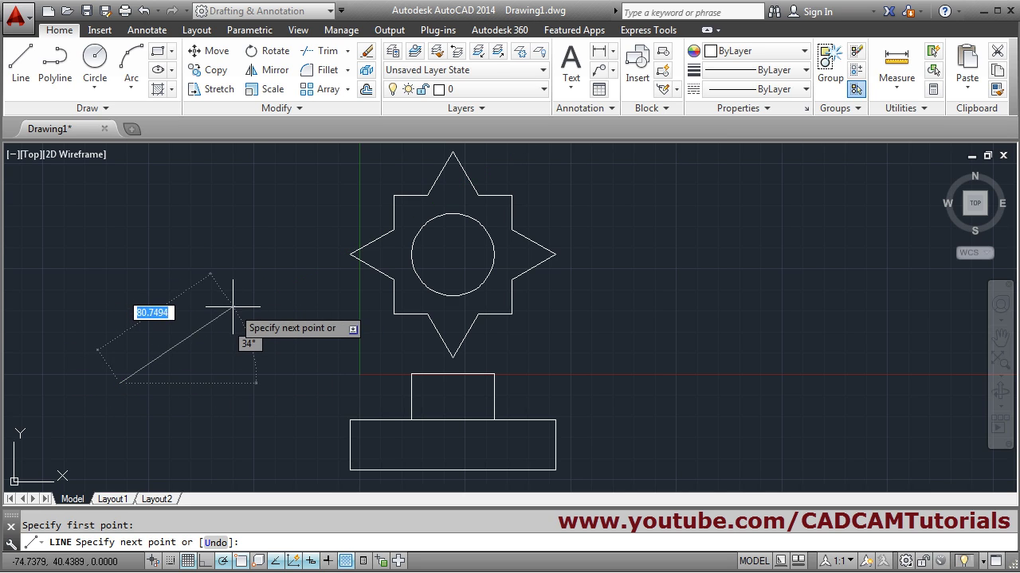
{"action": "key", "text": "Escape"}
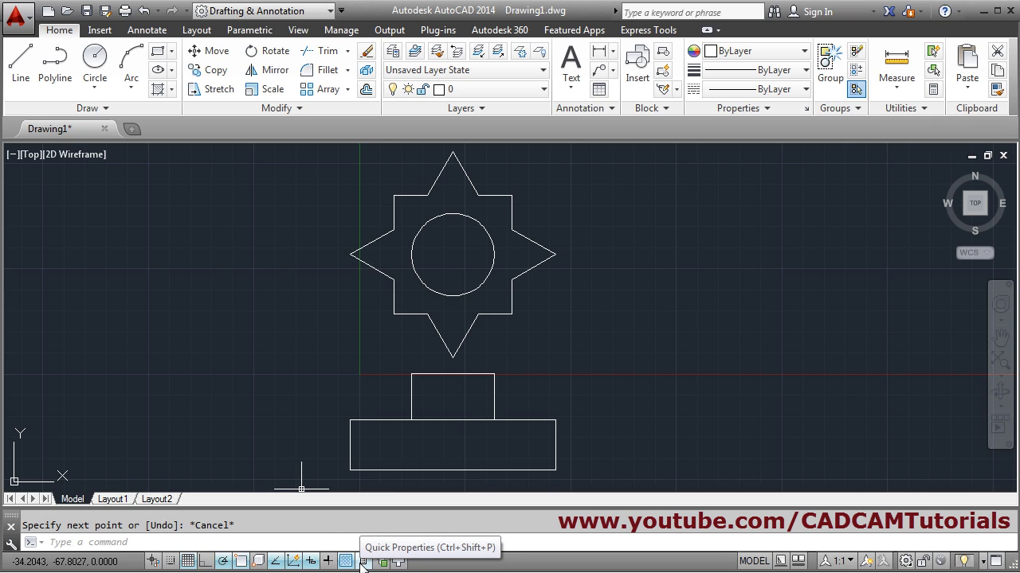
Turn on Quick Properties and select the centre circle to show its properties.
{"action": "left_click", "coordinate": [448, 420]}
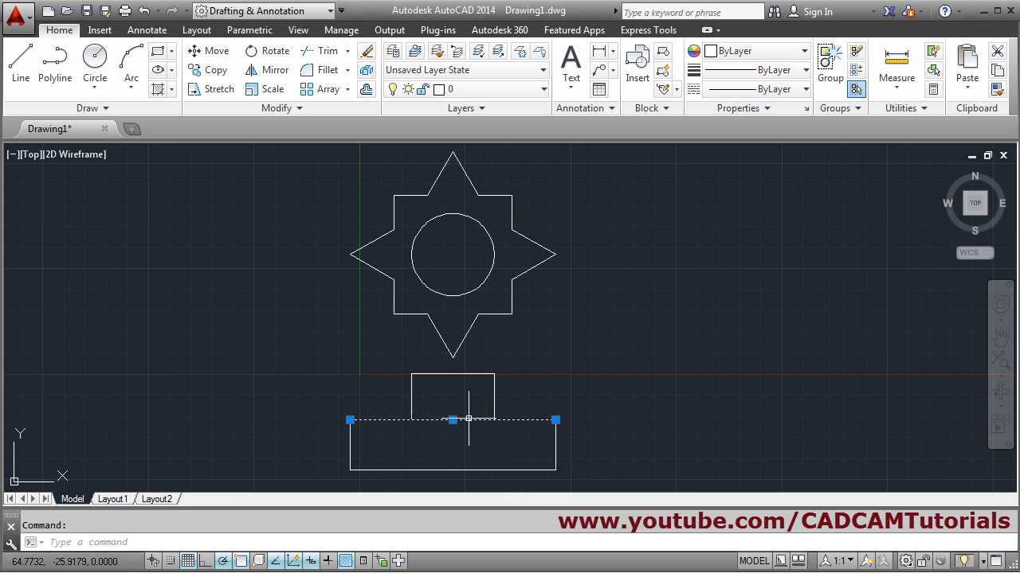
{"action": "key", "text": "Escape"}
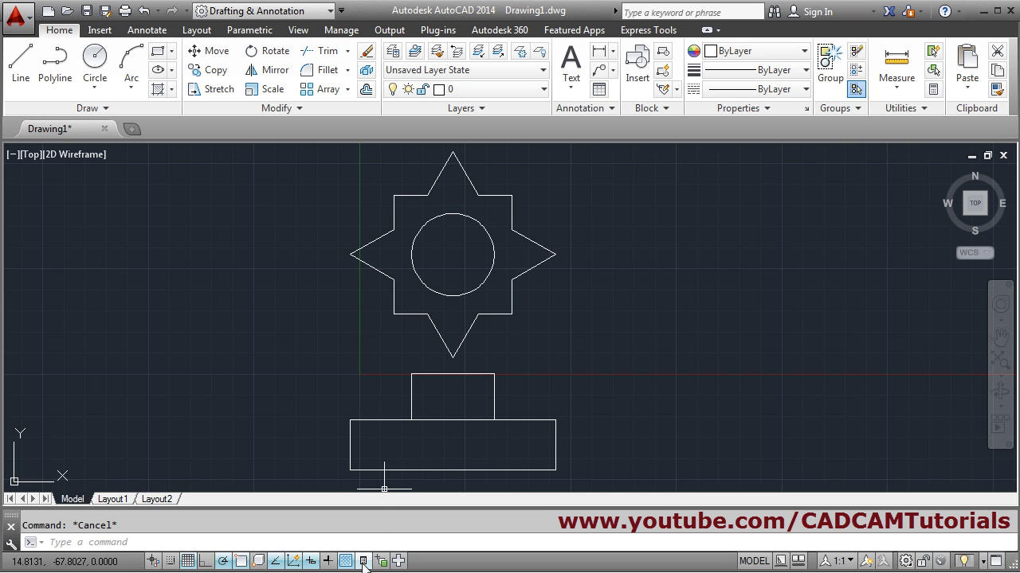
{"action": "left_click", "coordinate": [363, 562]}
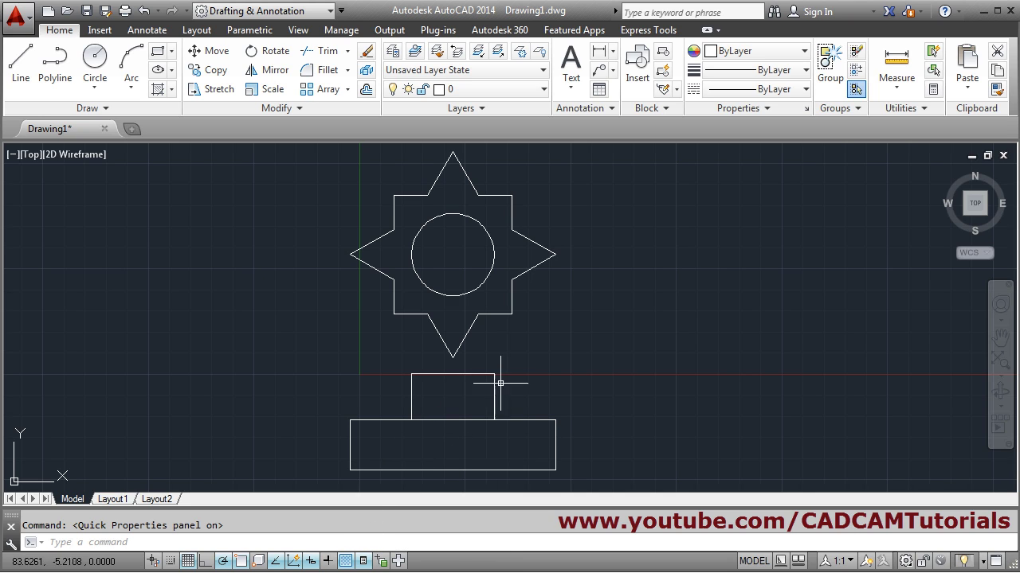
{"action": "left_click", "coordinate": [487, 278]}
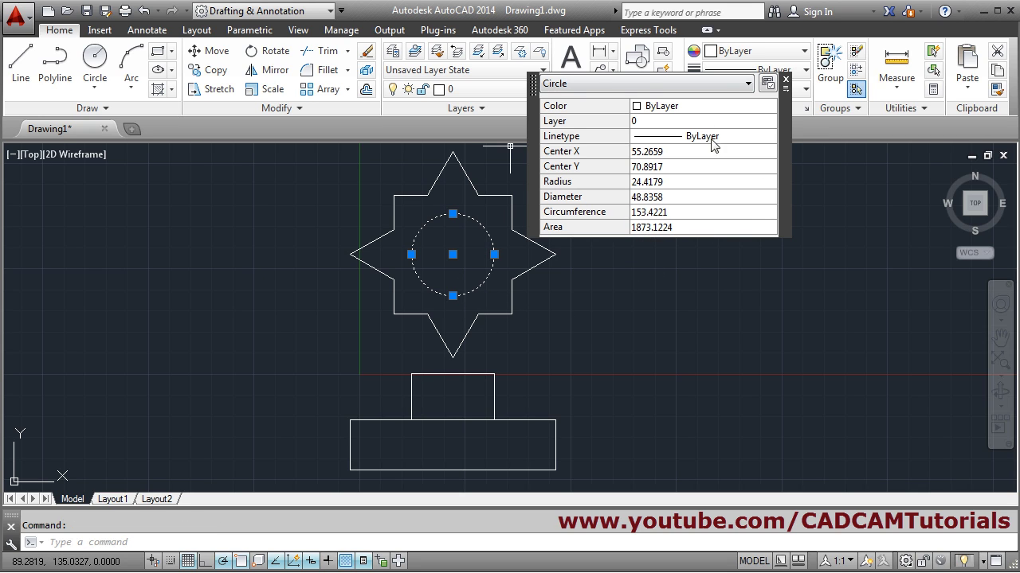
{"action": "left_click_drag", "start_coordinate": [533, 157], "coordinate": [588, 306]}
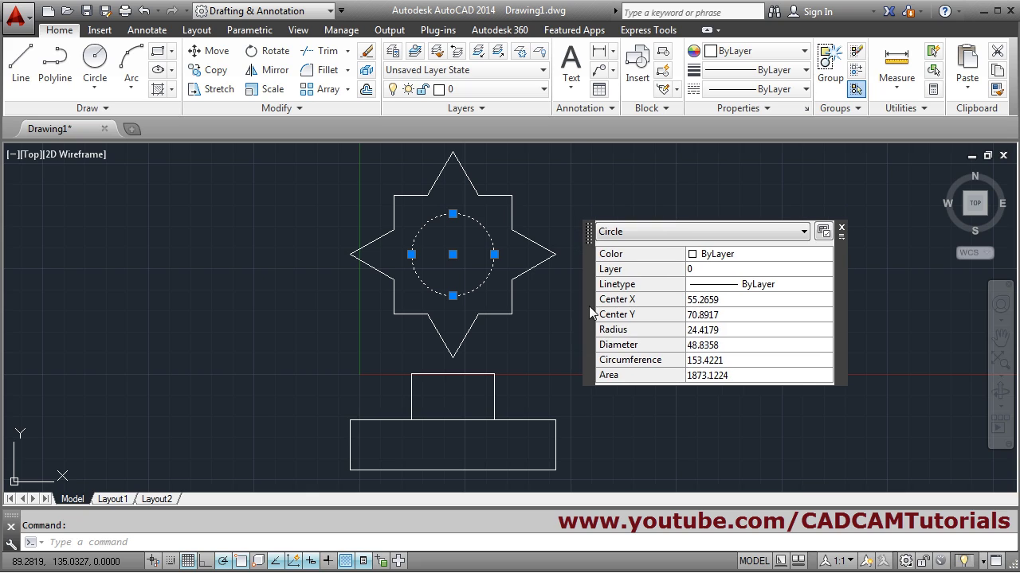
Set the circle's radius to 30 in the Quick Properties palette.
{"action": "left_click", "coordinate": [727, 331]}
{"action": "left_click", "coordinate": [736, 330]}
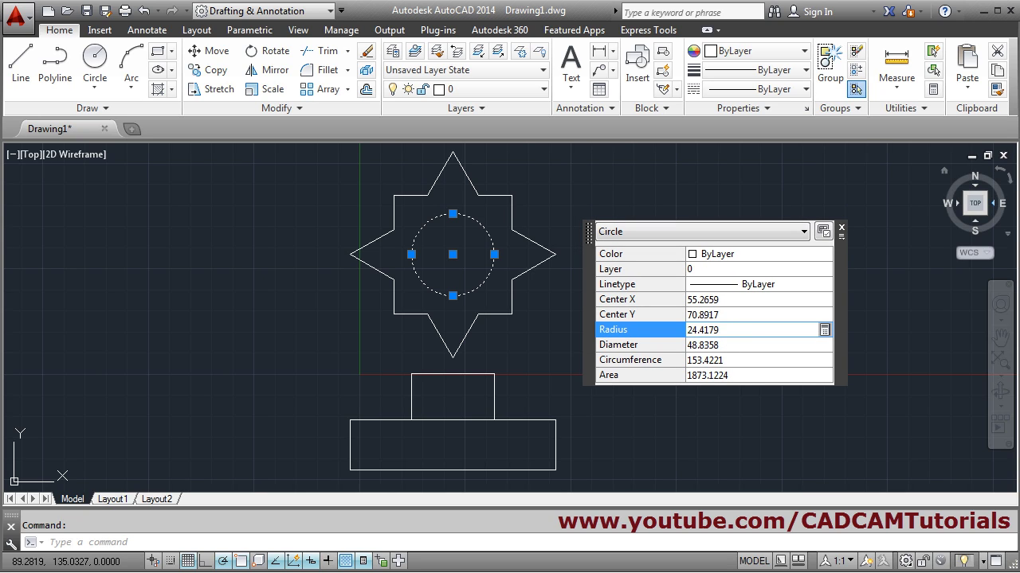
{"action": "double_click", "coordinate": [754, 331]}
{"action": "type", "text": "30"}
{"action": "key", "text": "Return"}
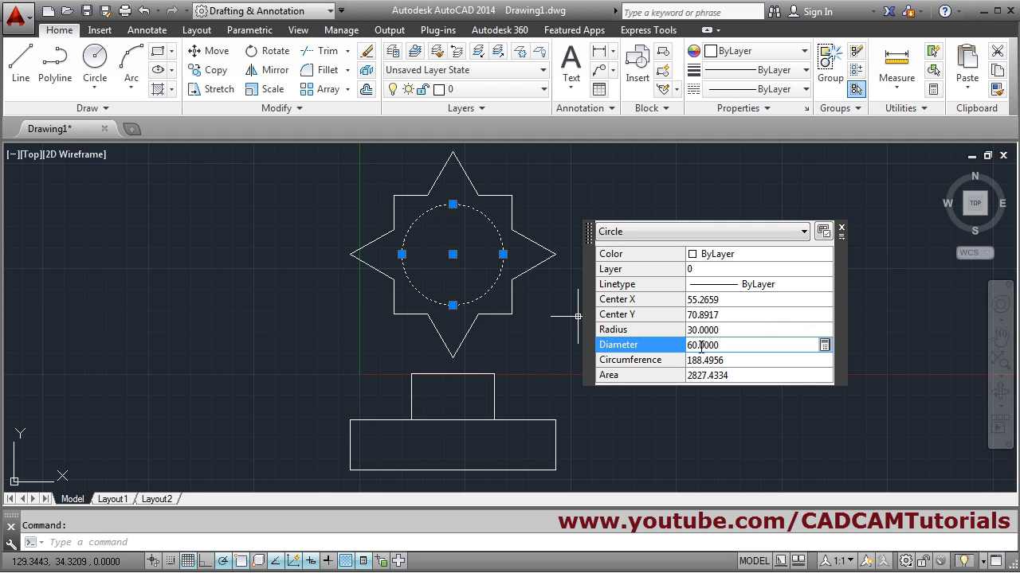
Set the circle's circumference to 200, then its area to 5000, and turn Quick Properties off.
{"action": "left_click", "coordinate": [722, 365]}
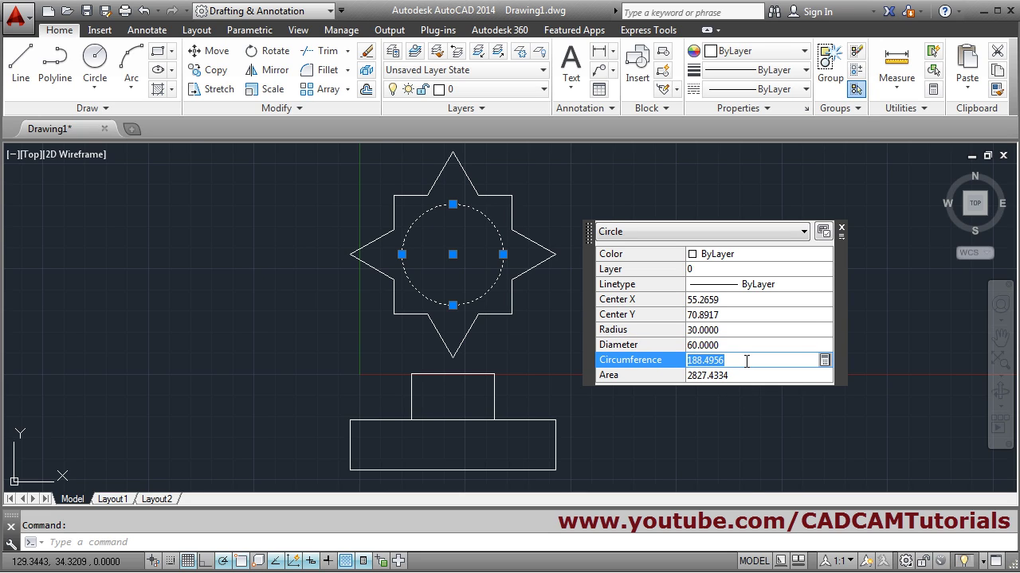
{"action": "type", "text": "200"}
{"action": "key", "text": "Tab"}
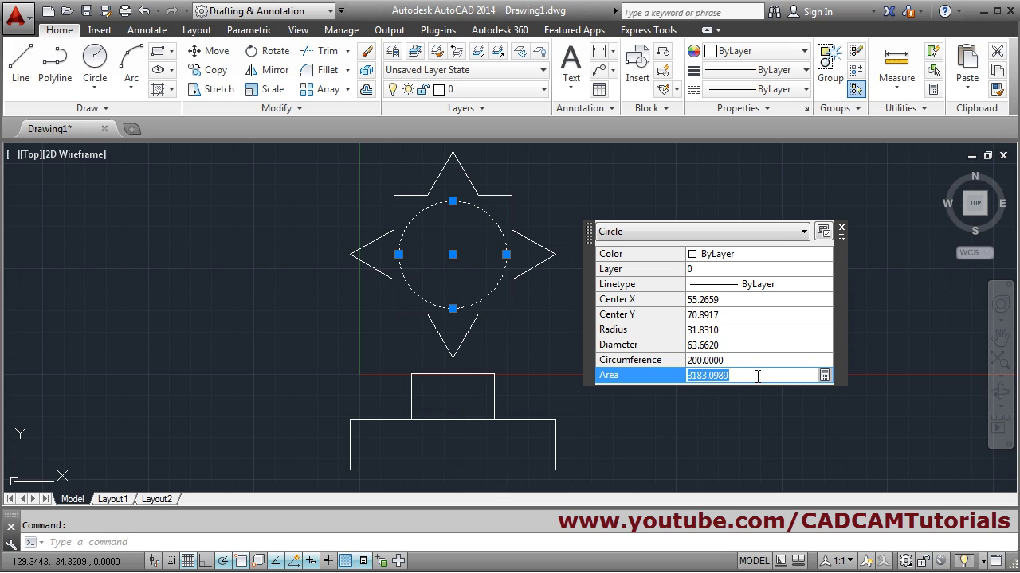
{"action": "type", "text": "5000"}
{"action": "key", "text": "Return"}
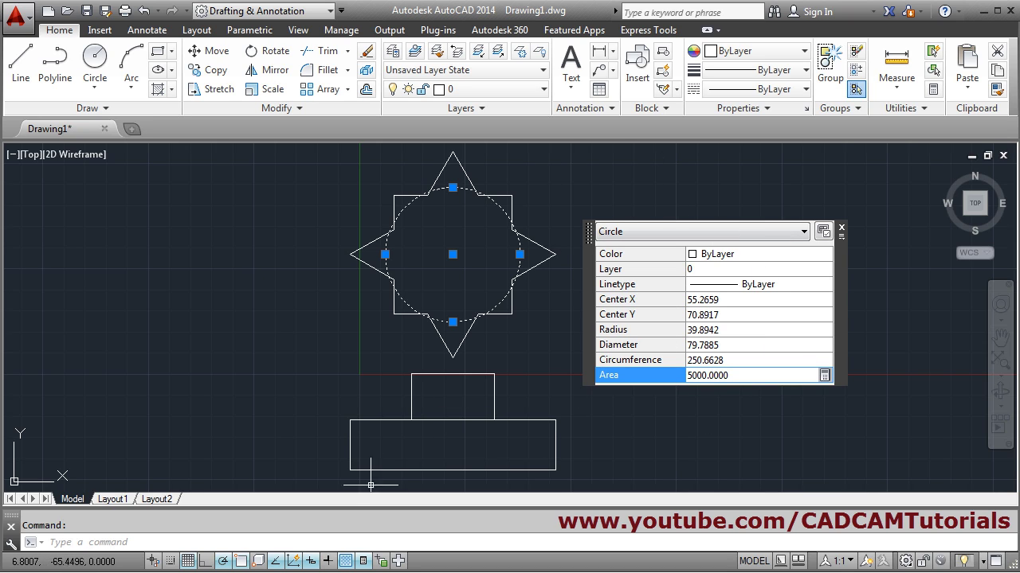
{"action": "left_click", "coordinate": [364, 562]}
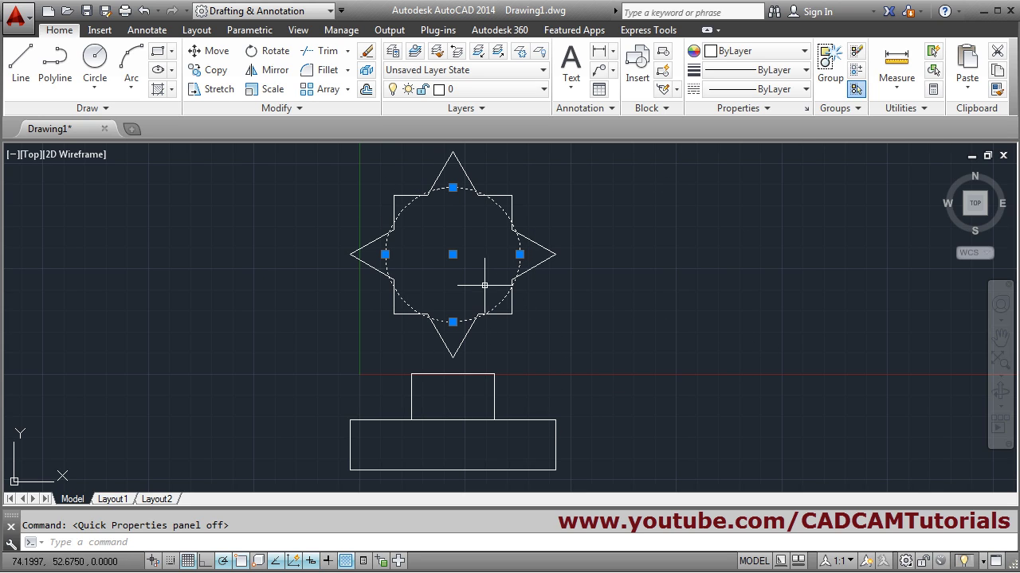
Turn Quick Properties back on and select all four lines of the rectangle.
{"action": "key", "text": "Escape"}
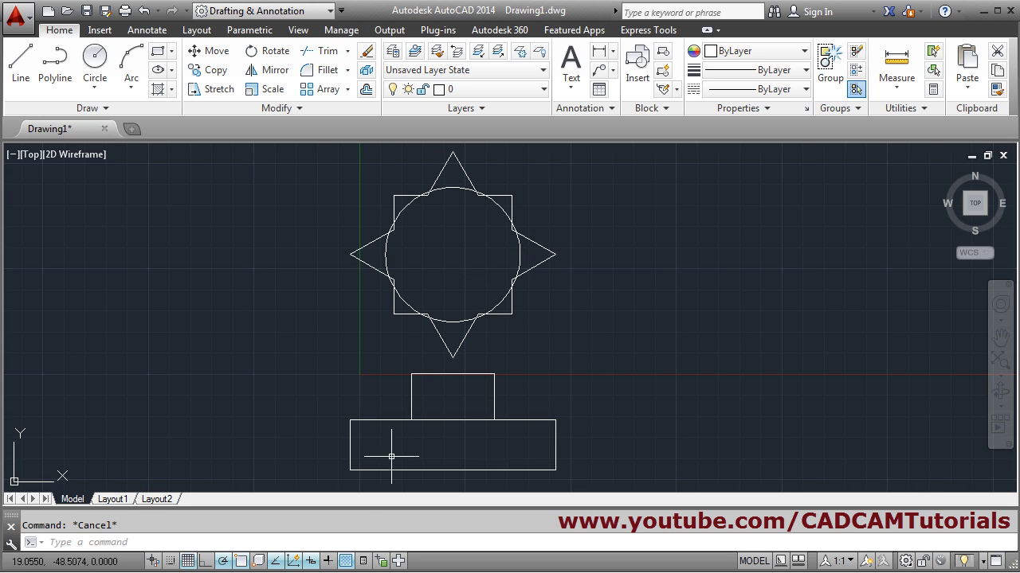
{"action": "left_click", "coordinate": [363, 561]}
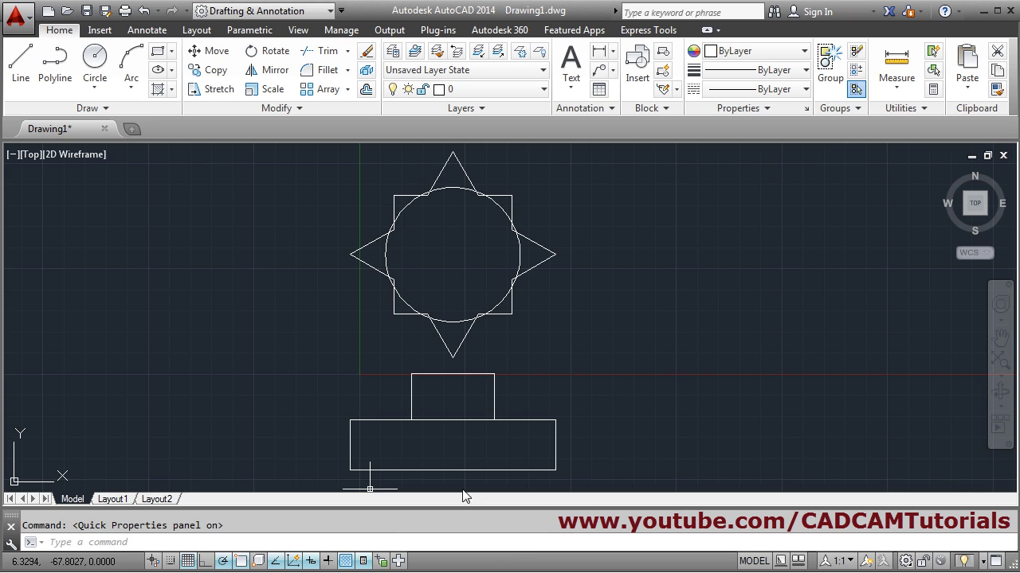
{"action": "left_click", "coordinate": [457, 420]}
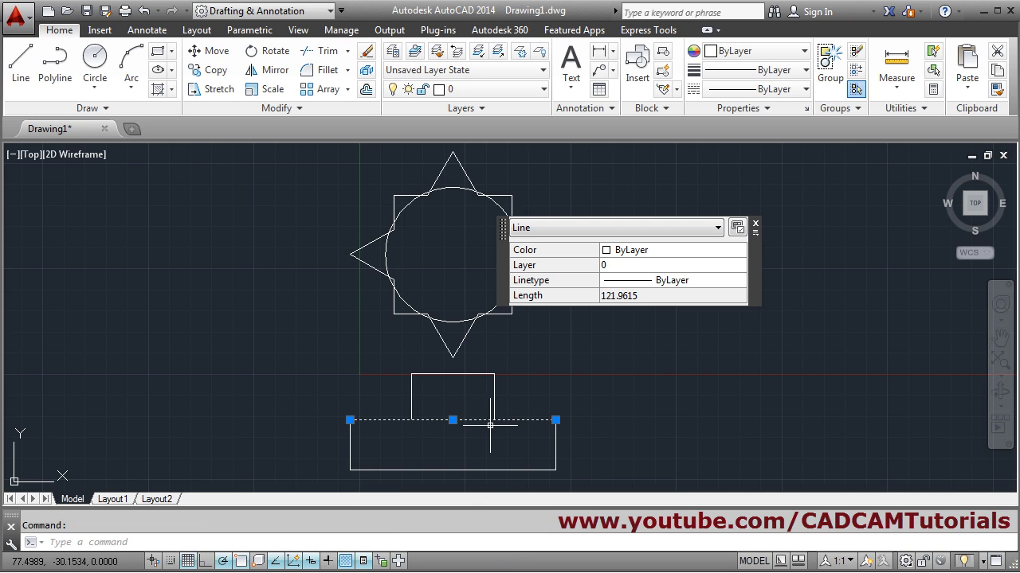
{"action": "left_click", "coordinate": [633, 300]}
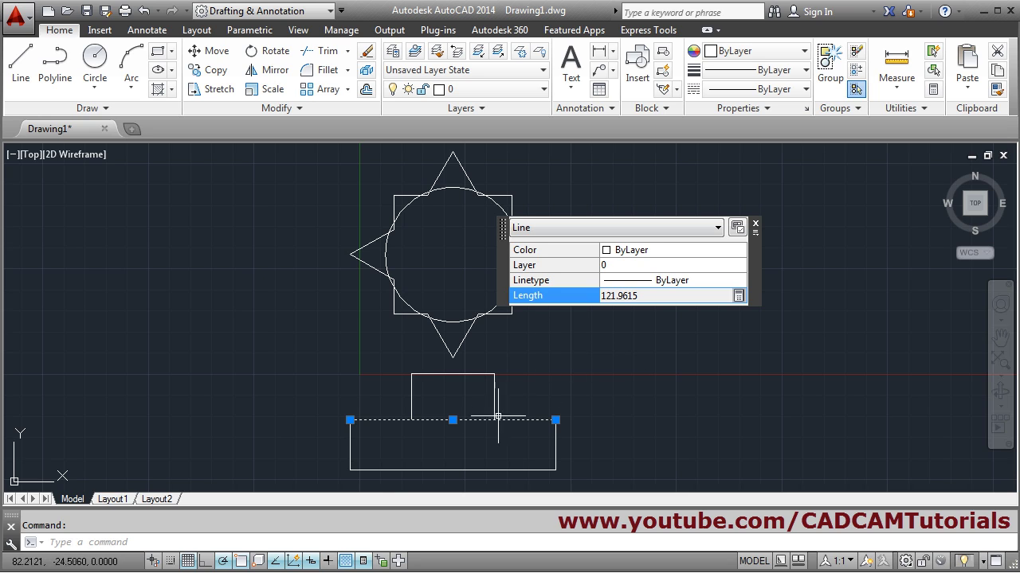
{"action": "left_click", "coordinate": [555, 448]}
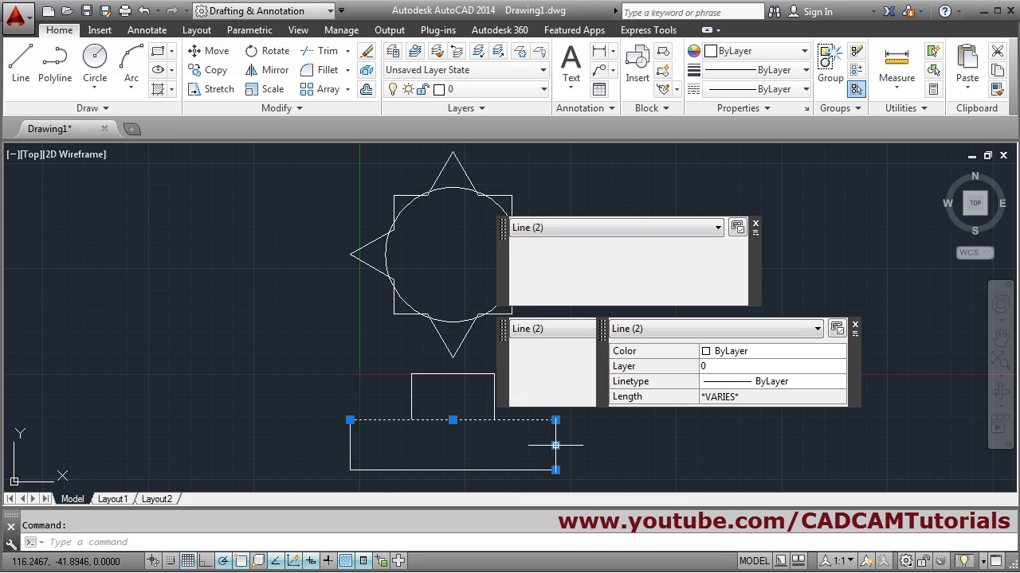
{"action": "left_click", "coordinate": [483, 470]}
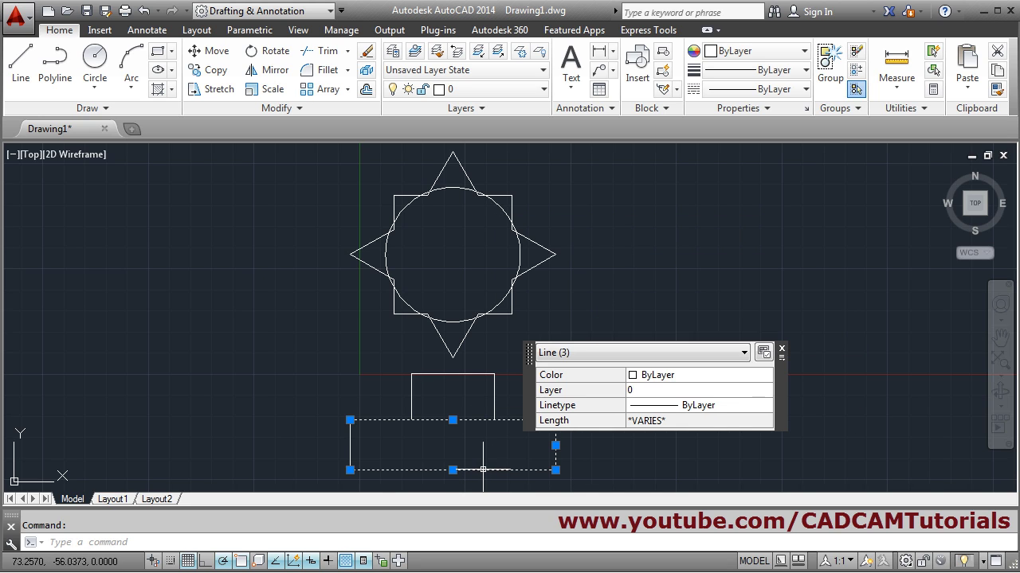
{"action": "left_click", "coordinate": [350, 444]}
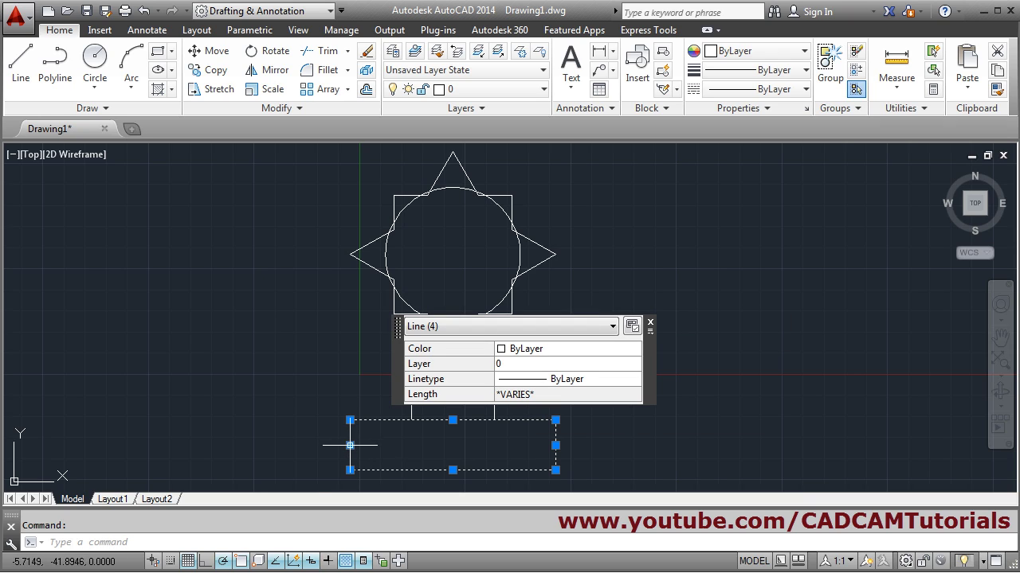
Check the lines' Linetype and Layer choices, leave them on layer 0, and close the palette.
{"action": "left_click", "coordinate": [614, 386]}
{"action": "left_click", "coordinate": [615, 379]}
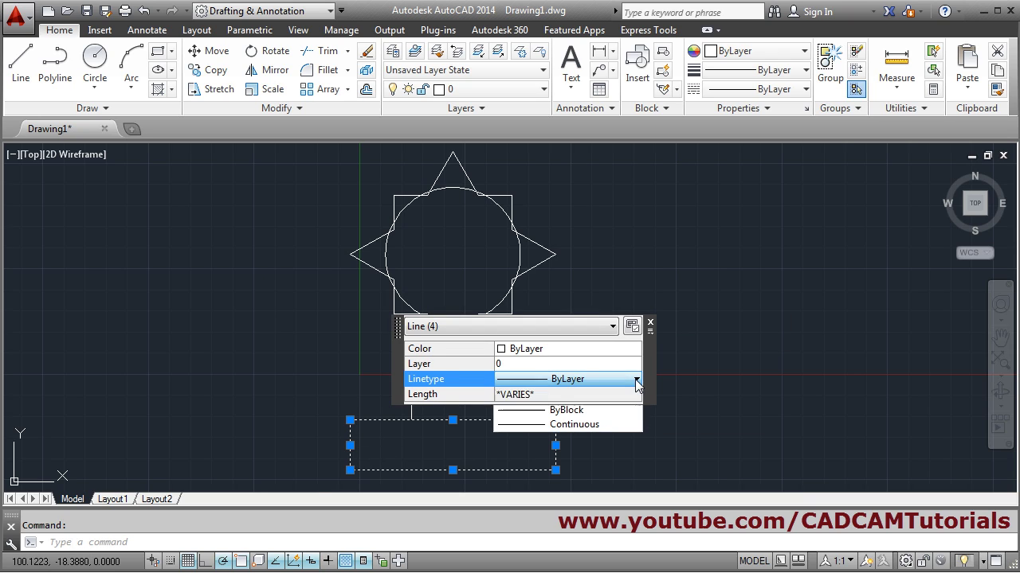
{"action": "left_click", "coordinate": [586, 379]}
{"action": "left_click", "coordinate": [629, 366]}
{"action": "left_click", "coordinate": [635, 365]}
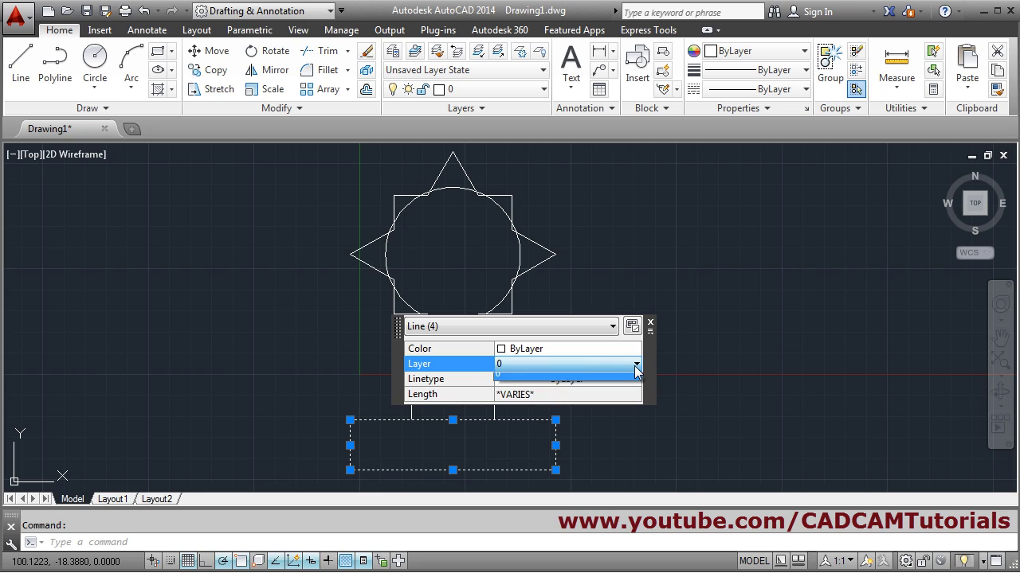
{"action": "left_click", "coordinate": [635, 367]}
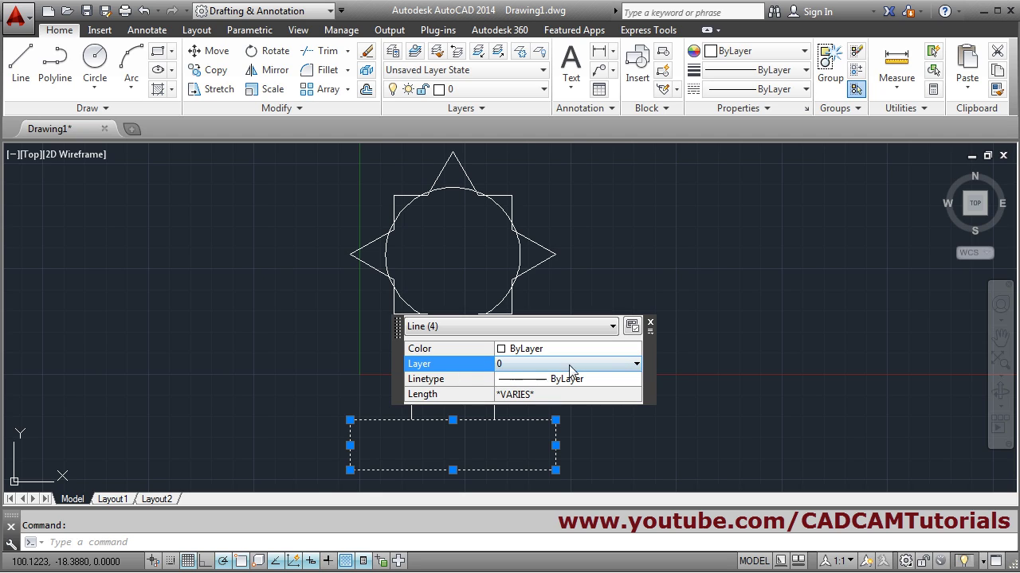
{"action": "left_click", "coordinate": [650, 323]}
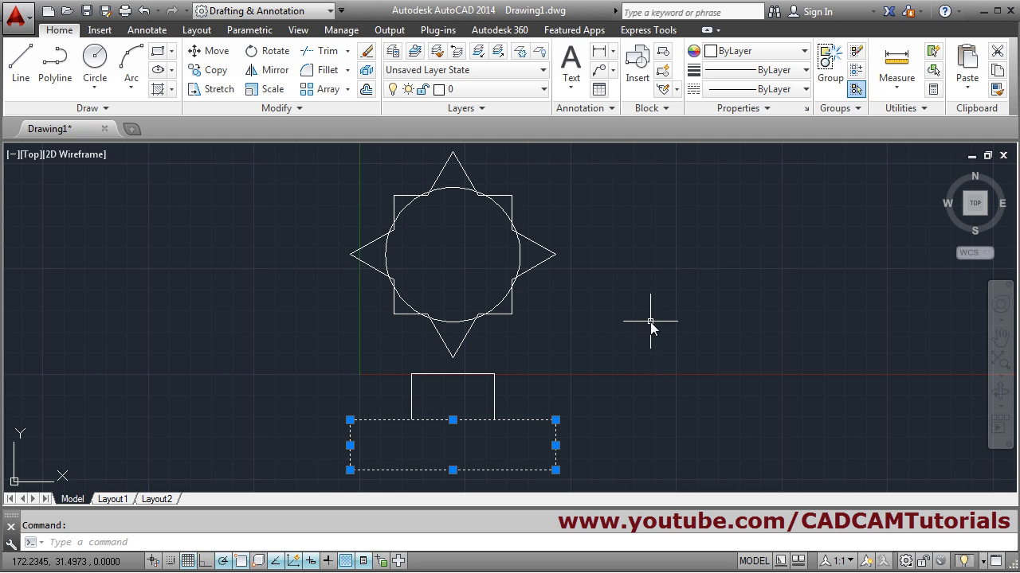
{"action": "key", "text": "Escape"}
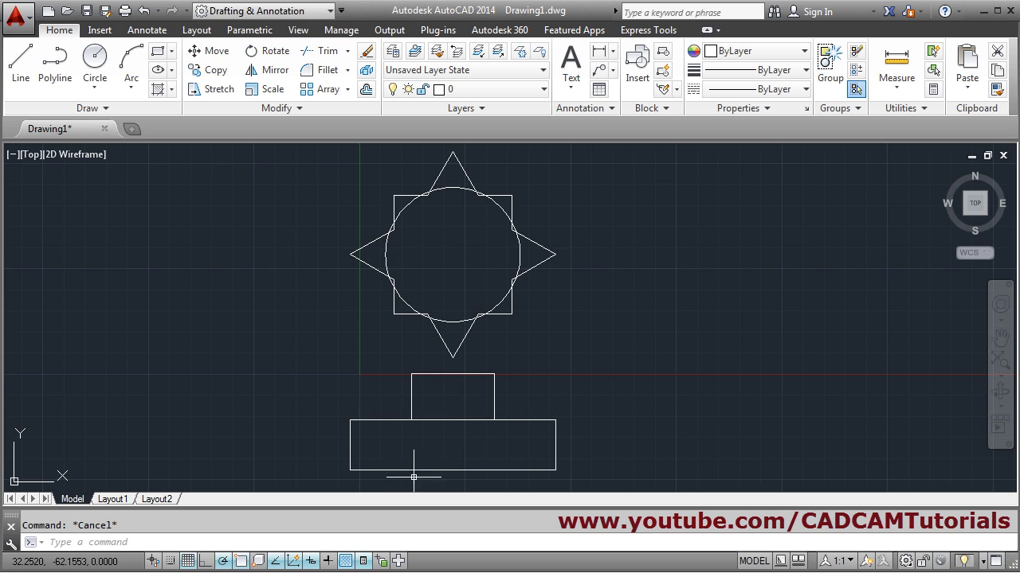
Switch Quick Properties off again and clear the command prompt.
{"action": "left_click", "coordinate": [363, 561]}
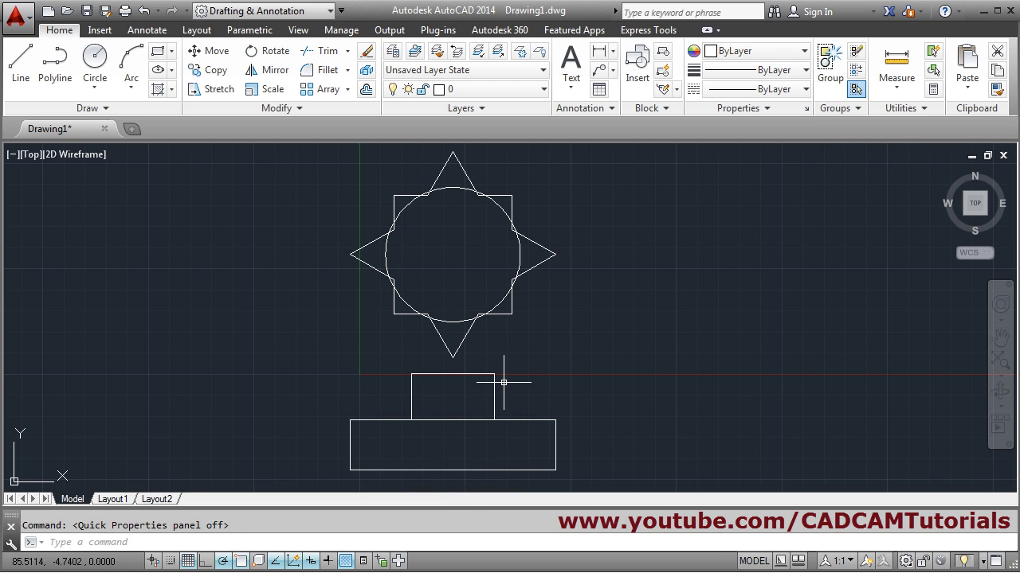
{"action": "key", "text": "Return"}
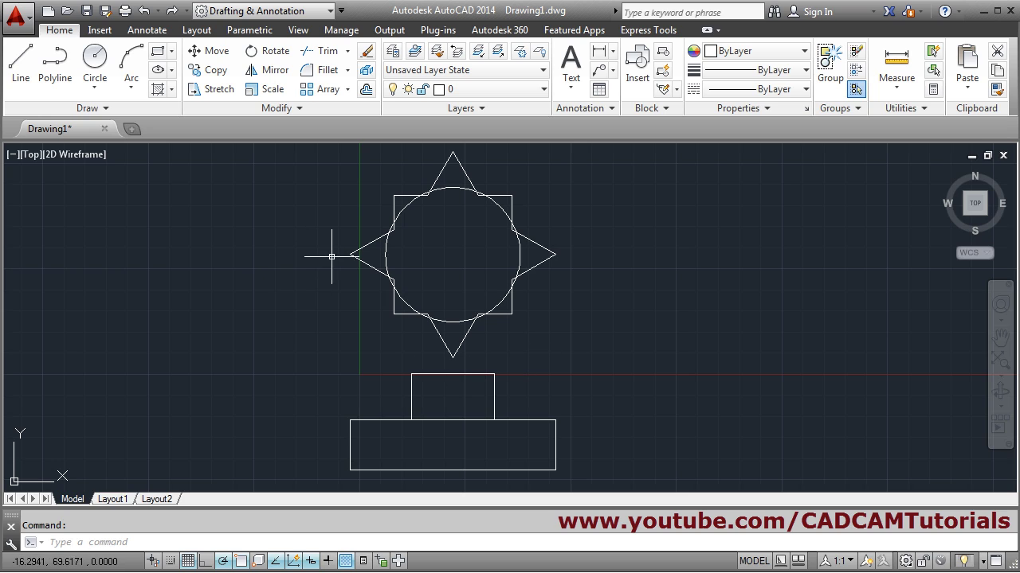
Open the Ex1 drawing.
{"action": "left_click", "coordinate": [67, 11]}
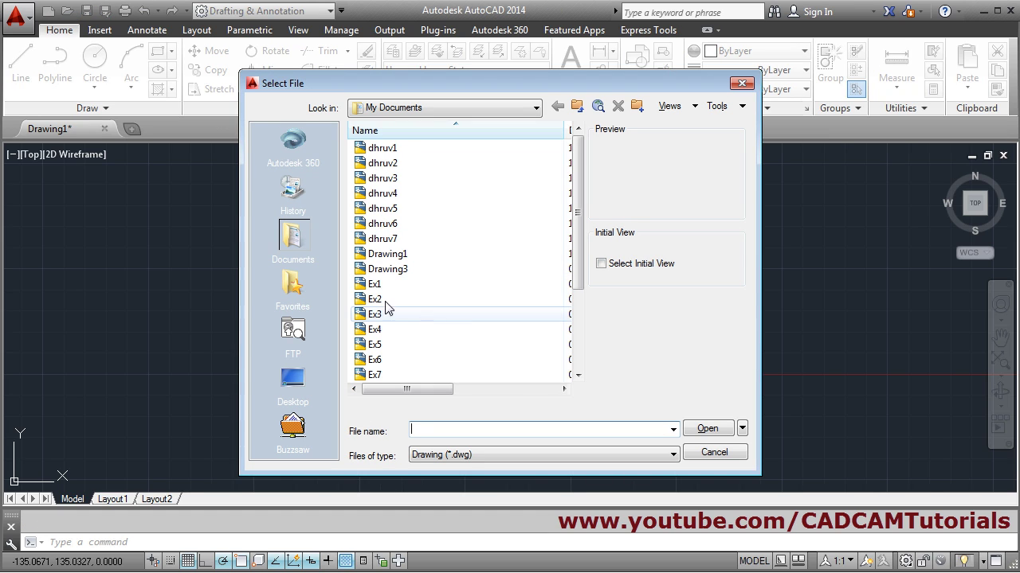
{"action": "left_click", "coordinate": [375, 285]}
{"action": "left_click", "coordinate": [705, 430]}
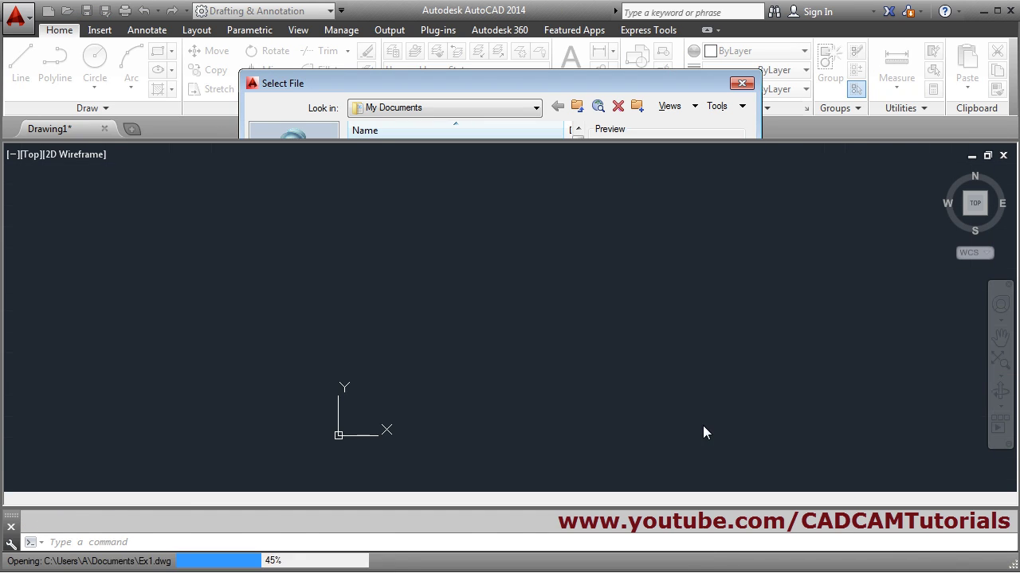
Open Ex2 and Ex3 together in one go.
{"action": "left_click", "coordinate": [68, 12]}
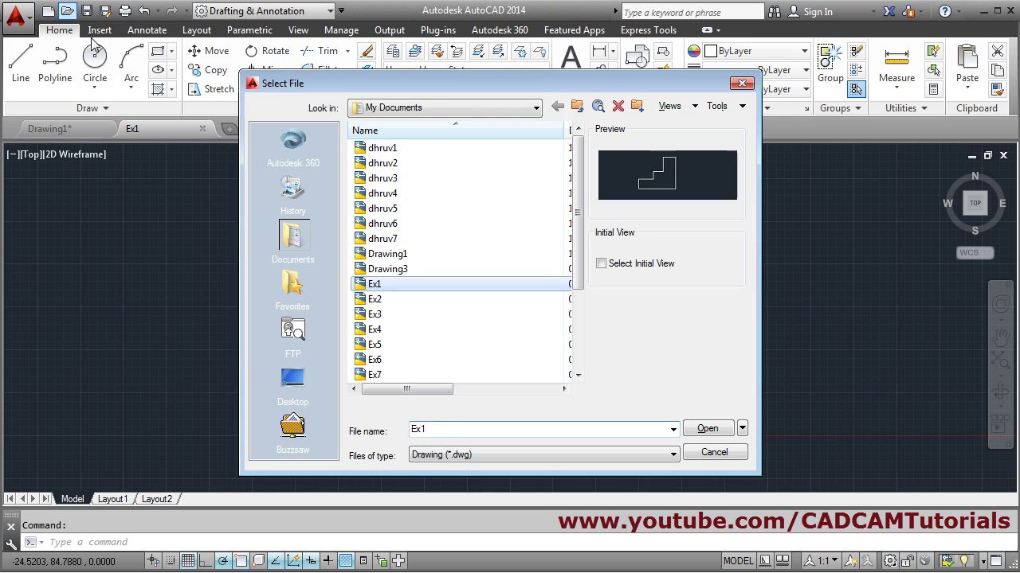
{"action": "left_click", "coordinate": [390, 299]}
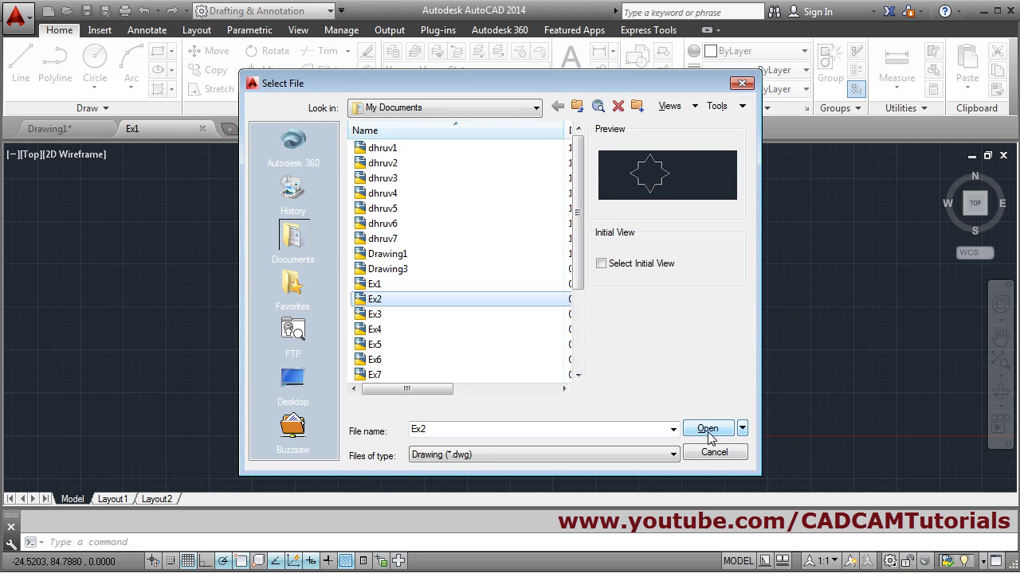
{"action": "left_click", "coordinate": [380, 315], "text": "ctrl"}
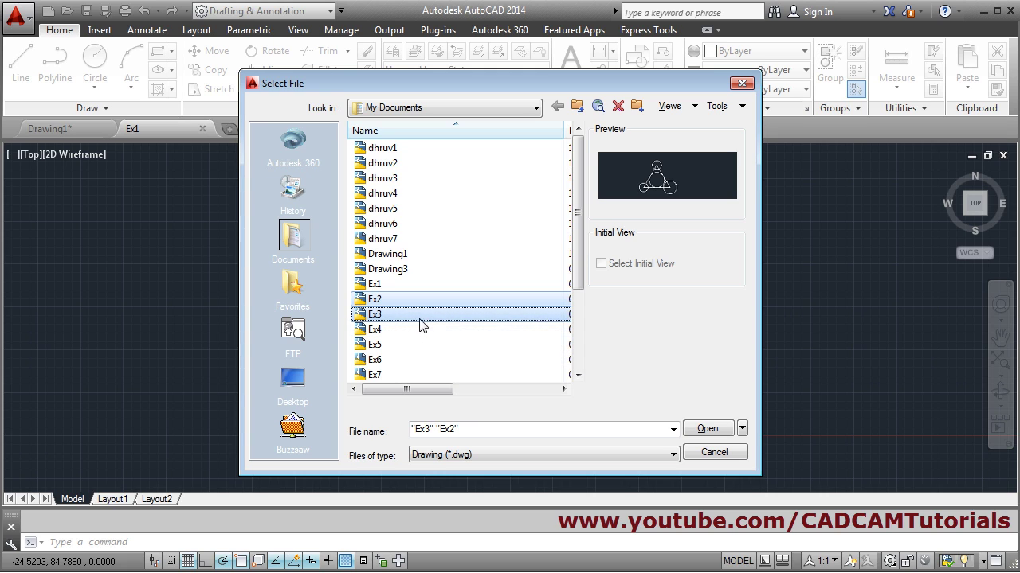
{"action": "left_click", "coordinate": [706, 431]}
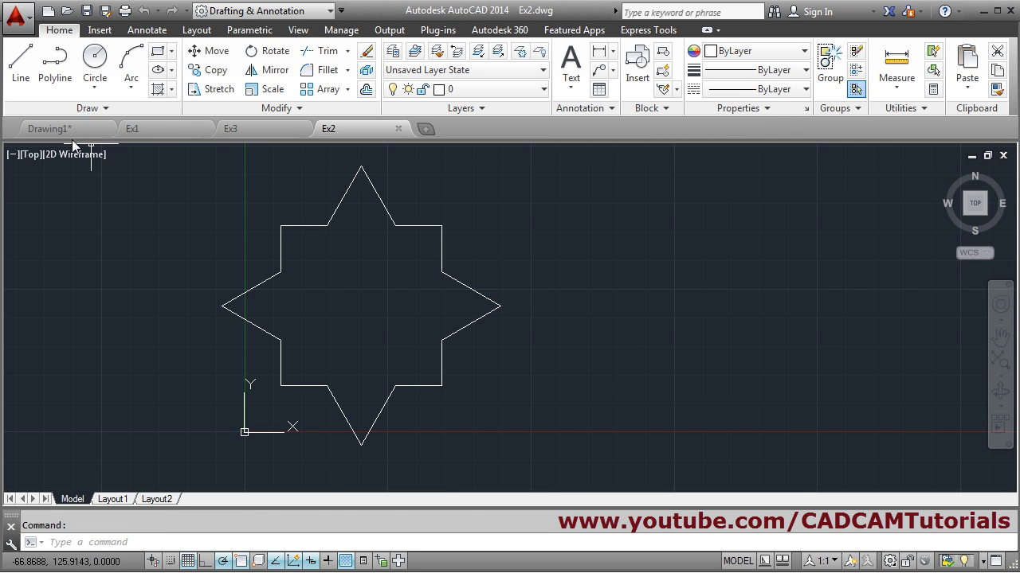
{"action": "left_click", "coordinate": [78, 131]}
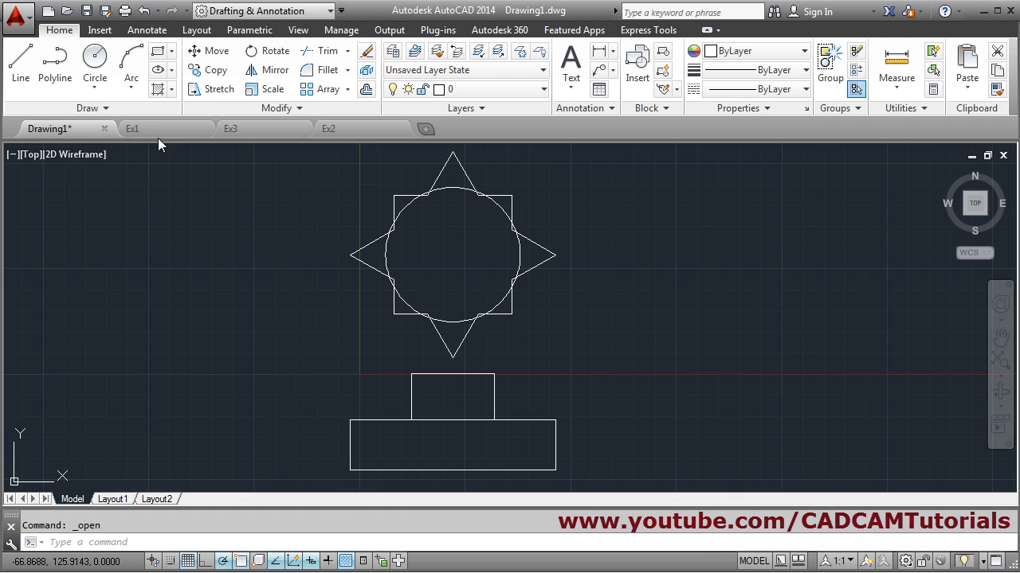
{"action": "left_click", "coordinate": [160, 132]}
{"action": "left_click", "coordinate": [252, 133]}
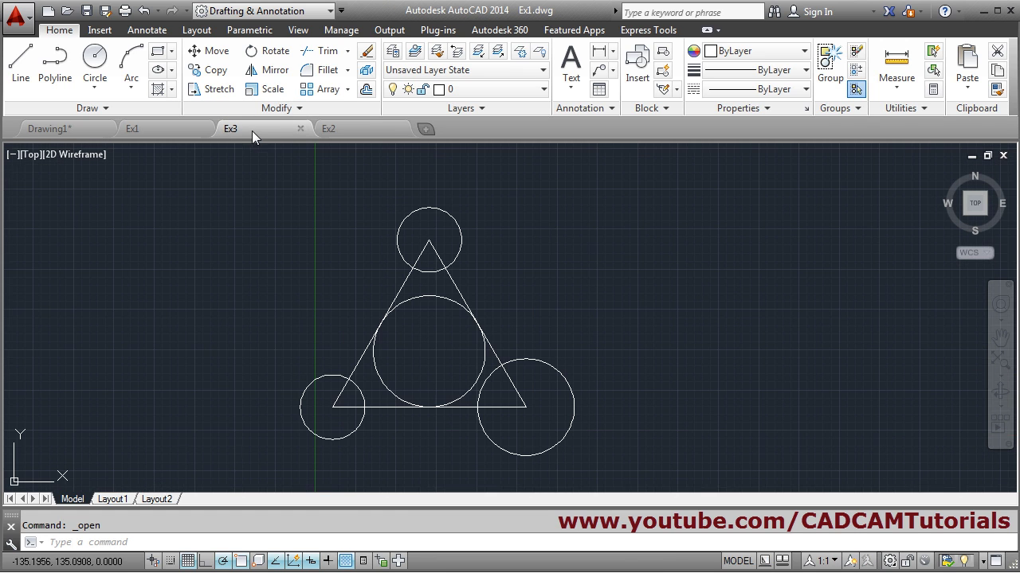
{"action": "left_click", "coordinate": [356, 133]}
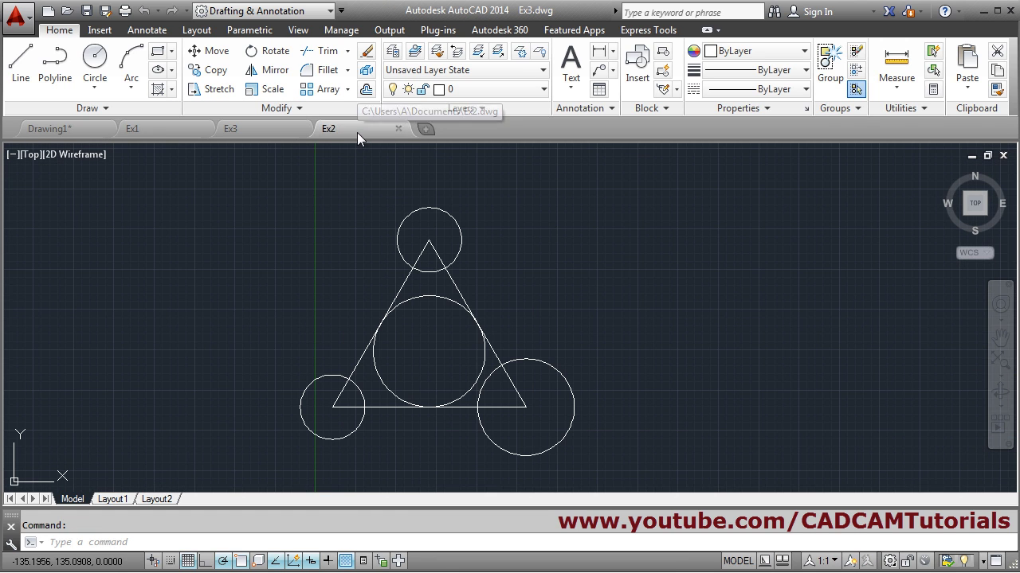
{"action": "left_click", "coordinate": [265, 128]}
{"action": "left_click", "coordinate": [168, 131]}
{"action": "left_click", "coordinate": [84, 130]}
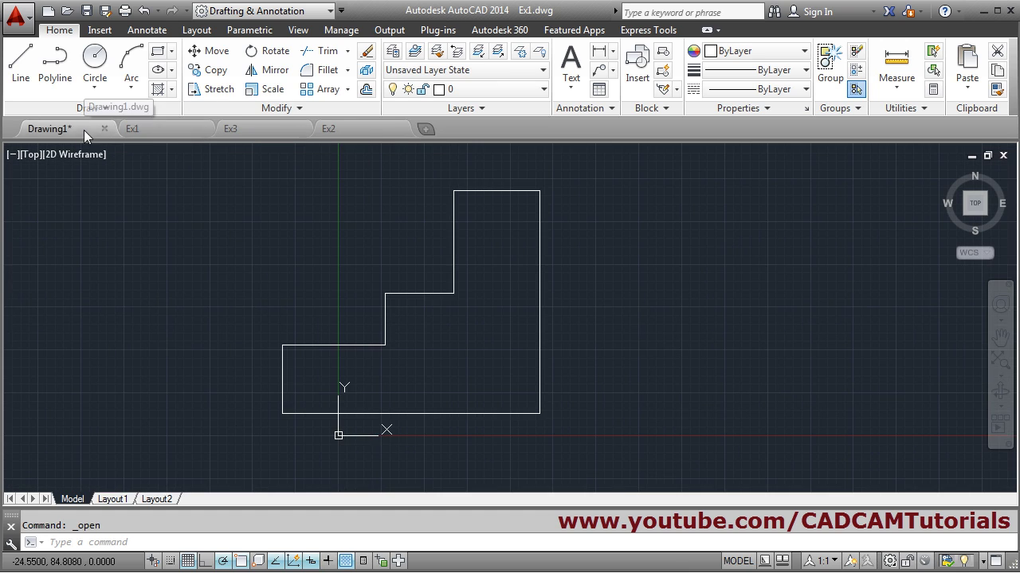
{"action": "left_click", "coordinate": [154, 133]}
{"action": "left_click", "coordinate": [242, 130]}
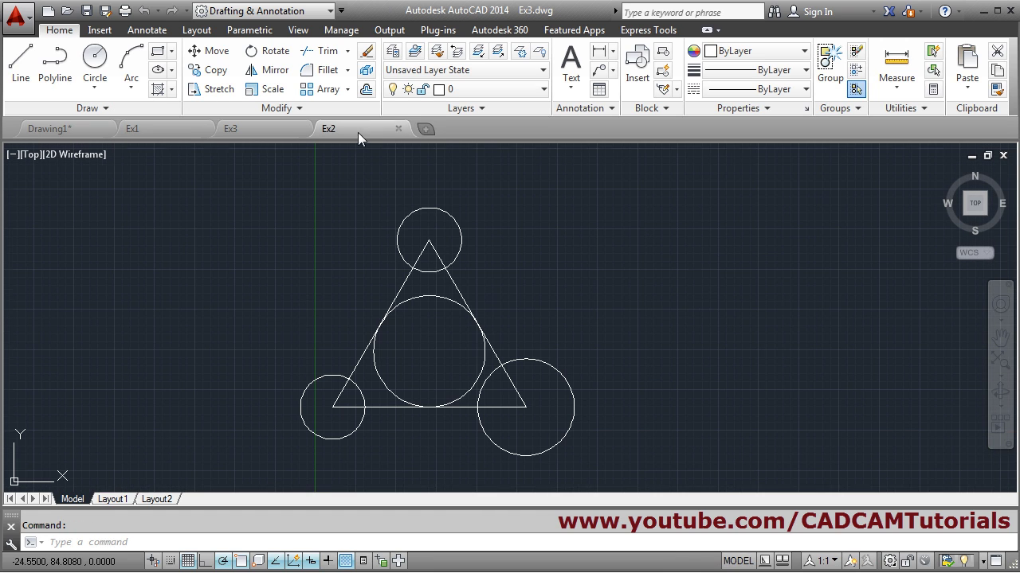
{"action": "left_click", "coordinate": [358, 132]}
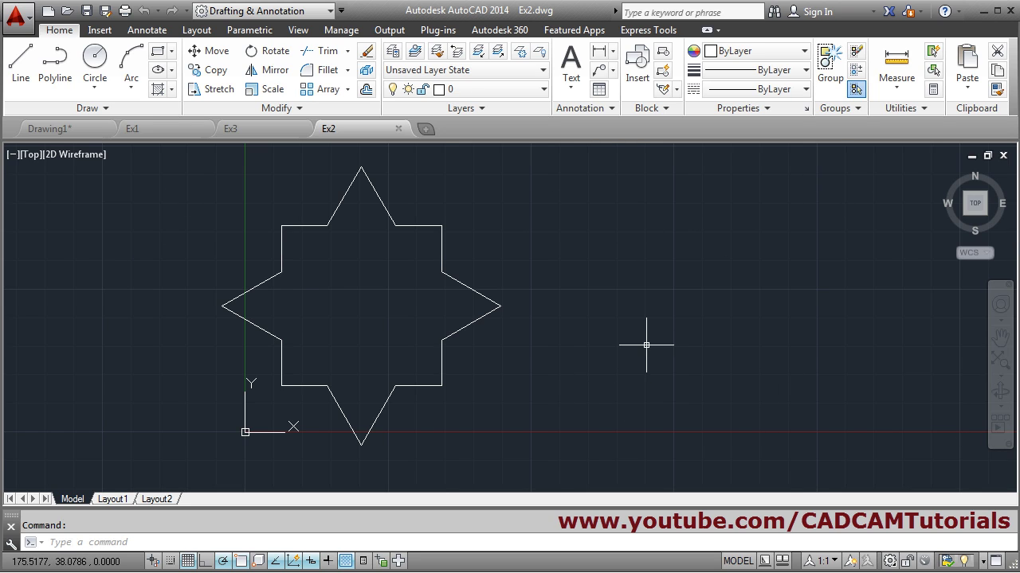
Tile the four drawings vertically and zoom Drawing1, Ex1 and Ex3 out to show their figures.
{"action": "left_click", "coordinate": [299, 32]}
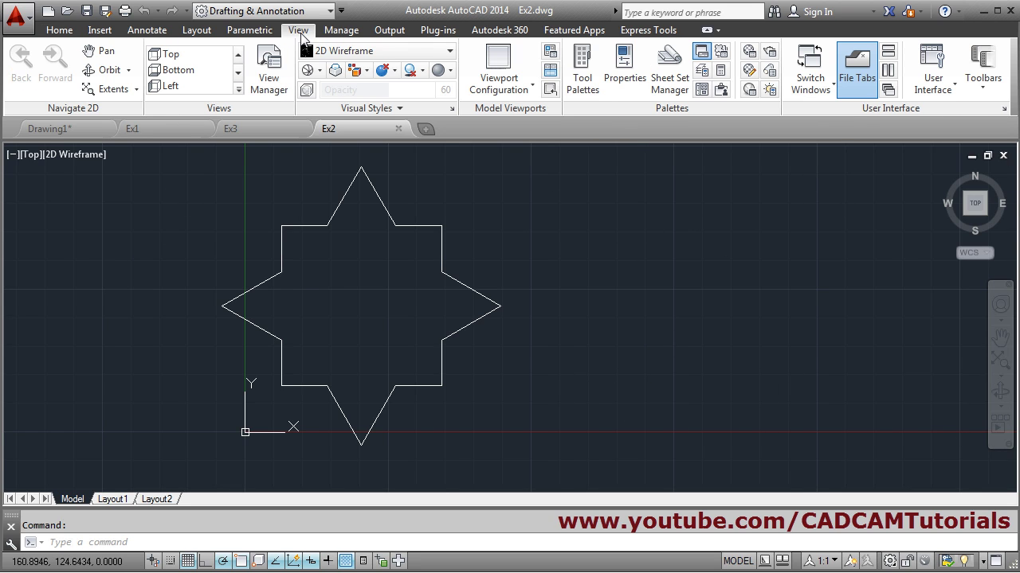
{"action": "left_click", "coordinate": [888, 72]}
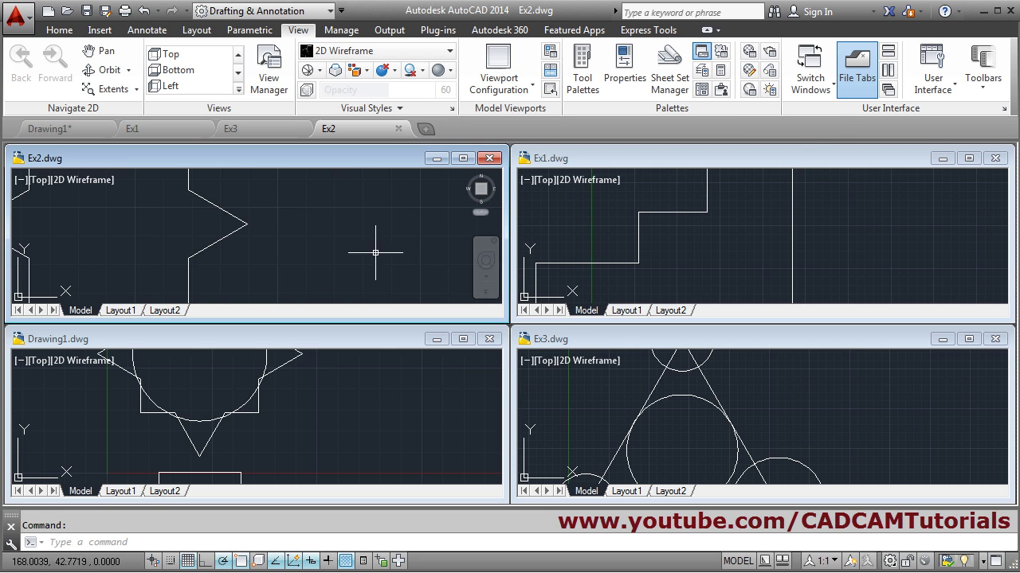
{"action": "scroll", "coordinate": [345, 234], "scroll_direction": "down", "scroll_amount": 6}
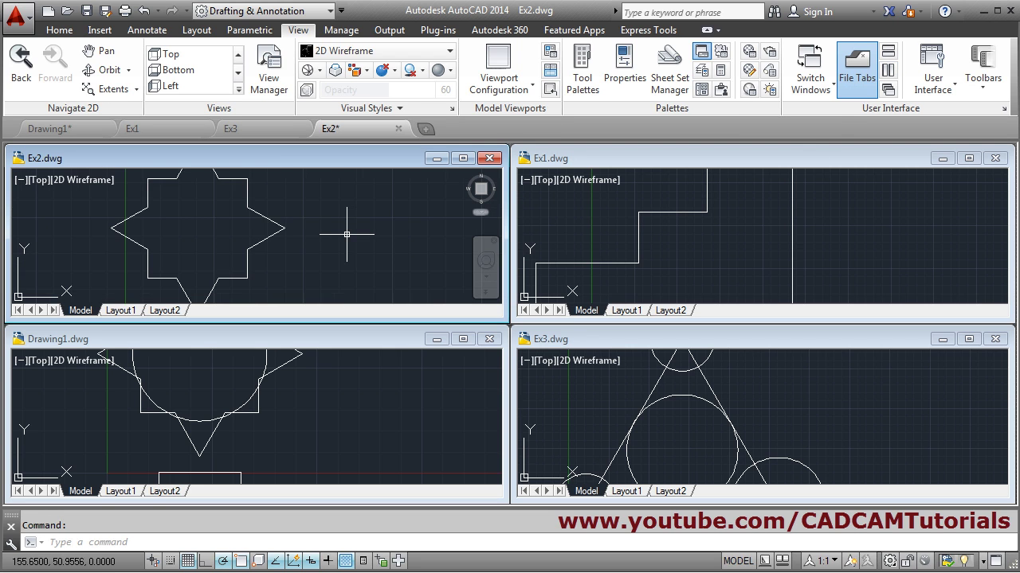
{"action": "left_click", "coordinate": [337, 391]}
{"action": "scroll", "coordinate": [337, 390], "scroll_direction": "down", "scroll_amount": 4}
{"action": "left_click", "coordinate": [740, 242]}
{"action": "scroll", "coordinate": [757, 232], "scroll_direction": "down", "scroll_amount": 2}
{"action": "scroll", "coordinate": [759, 231], "scroll_direction": "down", "scroll_amount": 2}
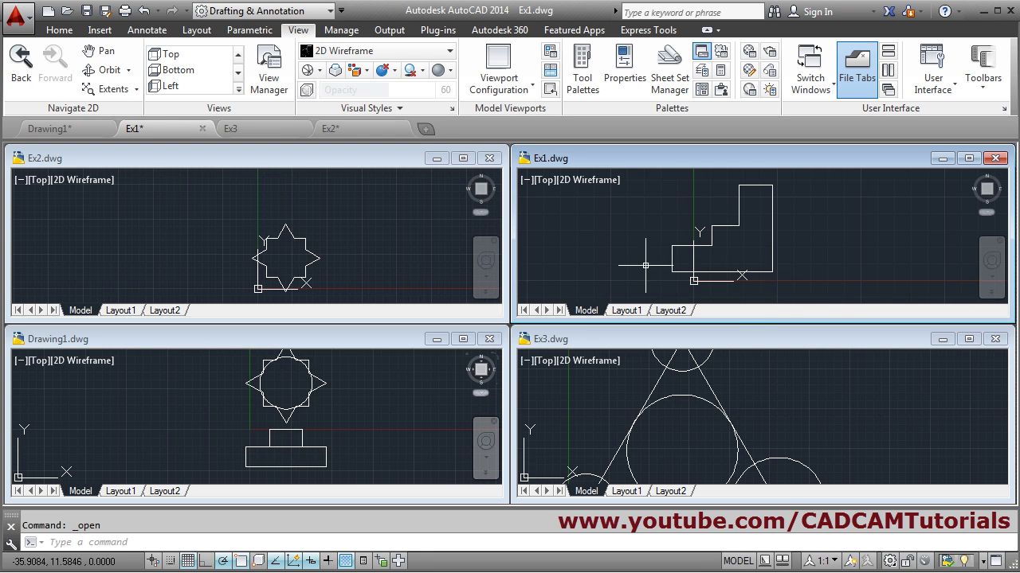
{"action": "left_click", "coordinate": [780, 391]}
{"action": "scroll", "coordinate": [792, 430], "scroll_direction": "down", "scroll_amount": 4}
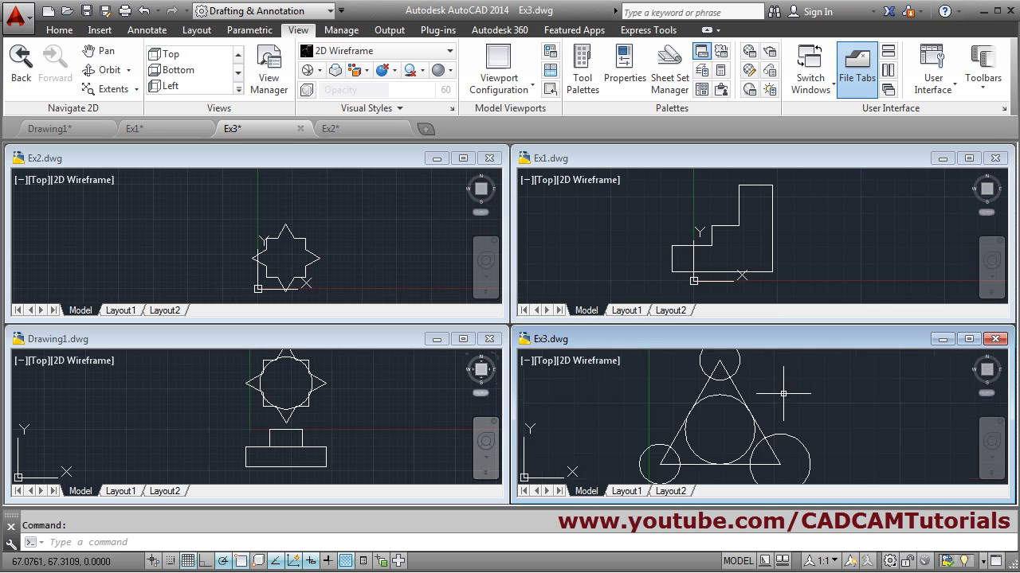
{"action": "middle_click_drag", "start_coordinate": [799, 440], "coordinate": [781, 450]}
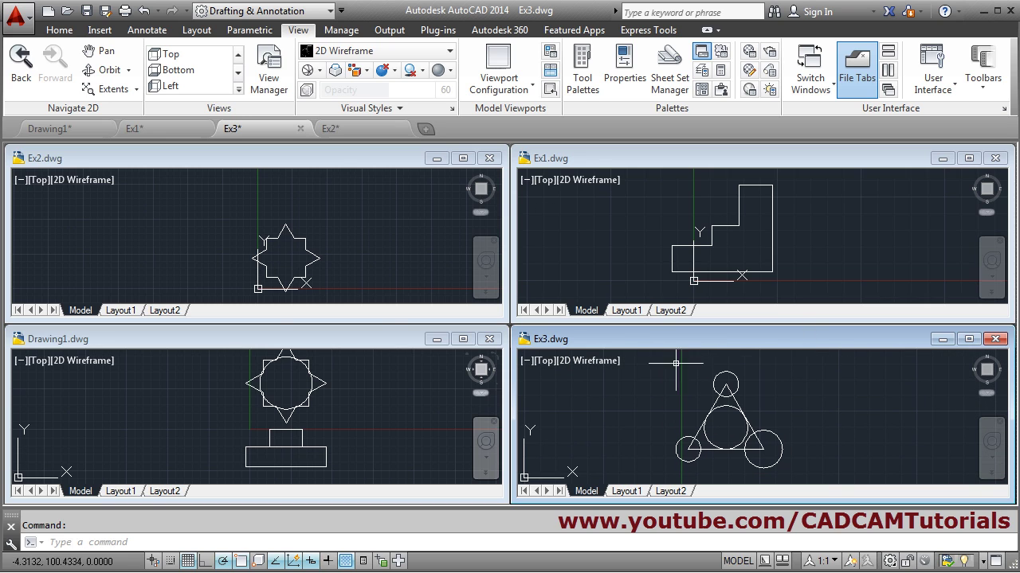
Tile the drawings horizontally and zoom out in Drawing1 and Ex1.
{"action": "left_click", "coordinate": [889, 53]}
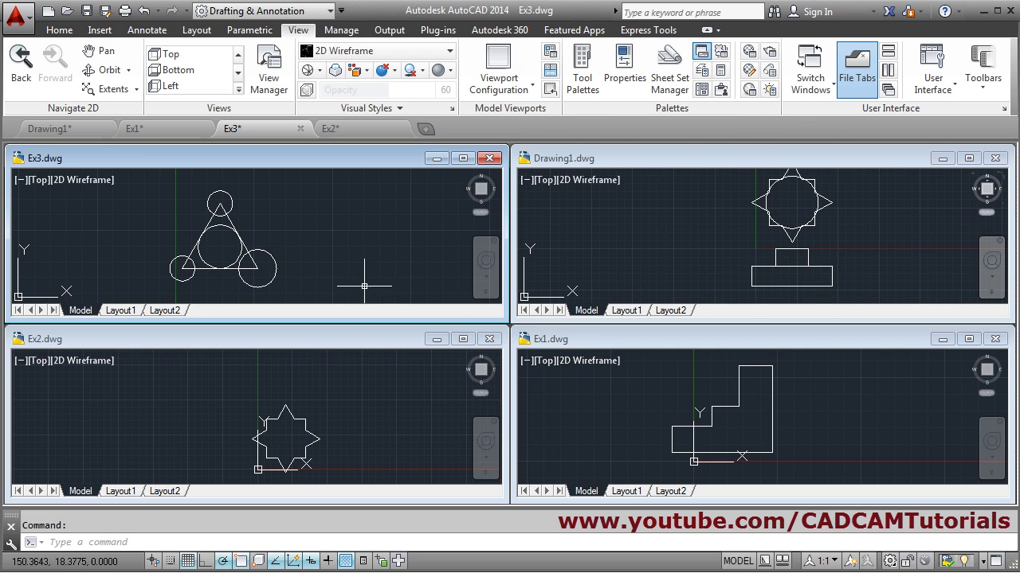
{"action": "left_click", "coordinate": [797, 234]}
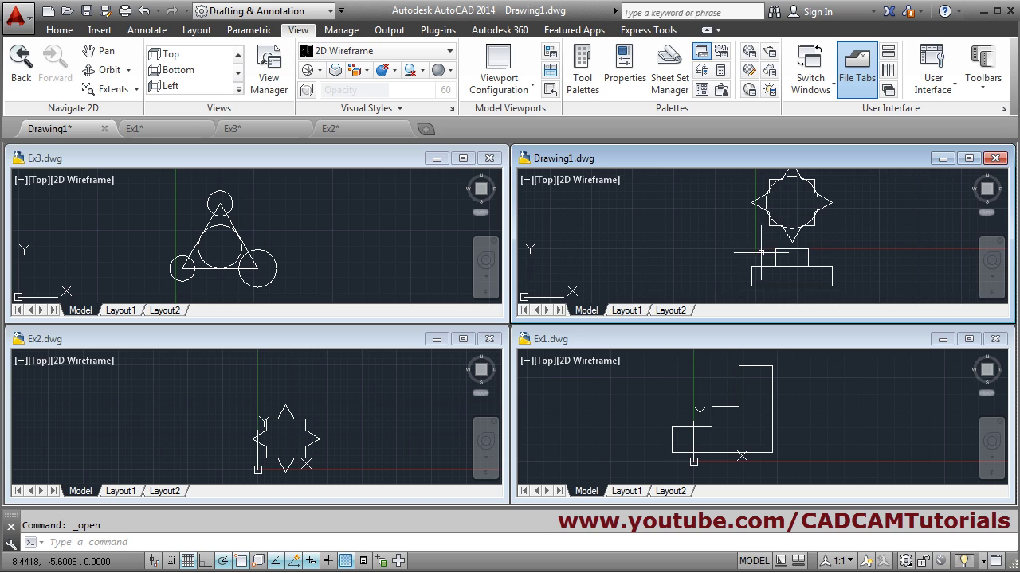
{"action": "scroll", "coordinate": [737, 247], "scroll_direction": "down", "scroll_amount": 2}
{"action": "left_click", "coordinate": [762, 423]}
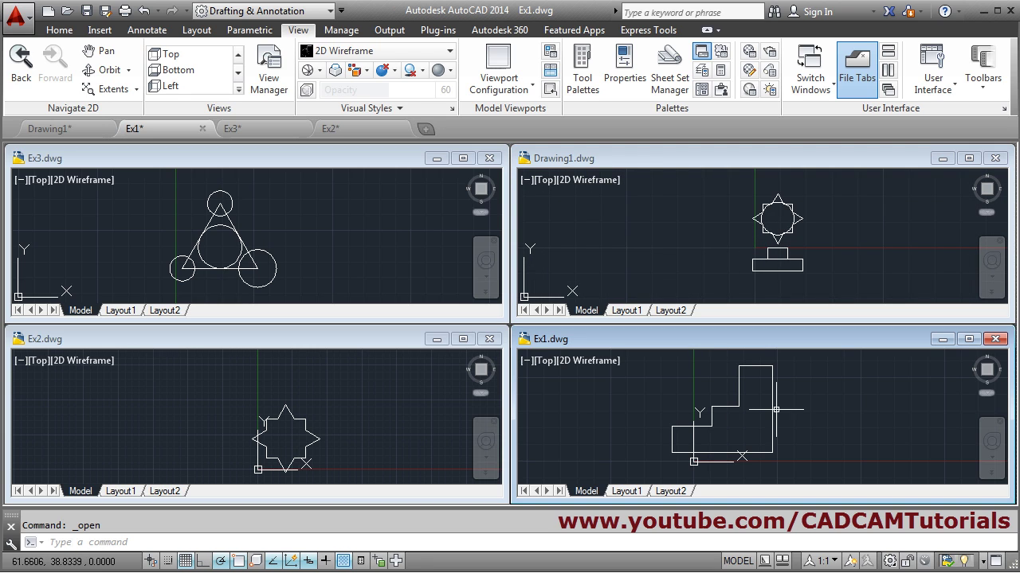
{"action": "scroll", "coordinate": [772, 418], "scroll_direction": "down", "scroll_amount": 2}
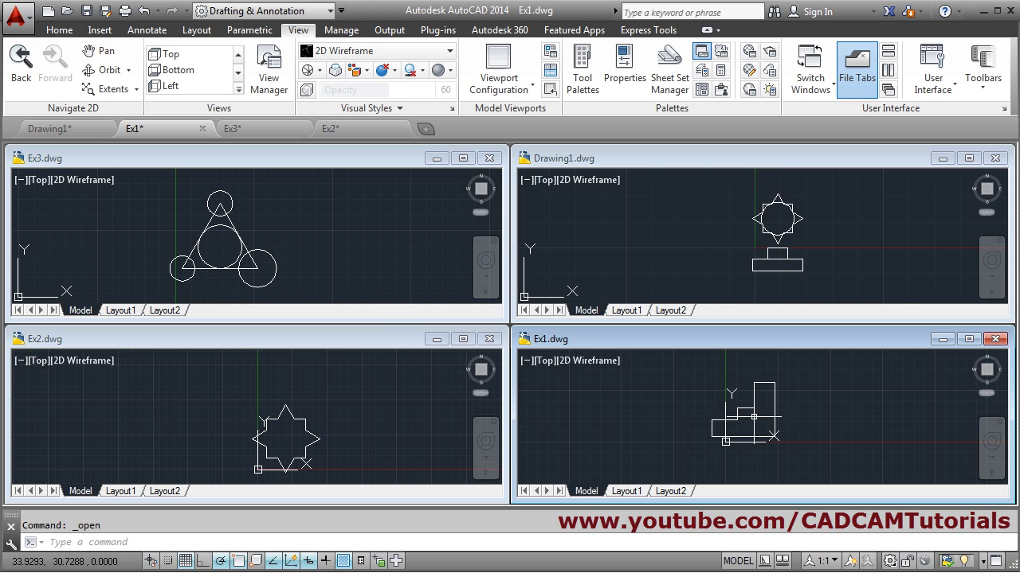
Copy Ex1's stair outline to the clipboard with Copy Clip.
{"action": "left_click", "coordinate": [672, 404]}
{"action": "left_click", "coordinate": [639, 423]}
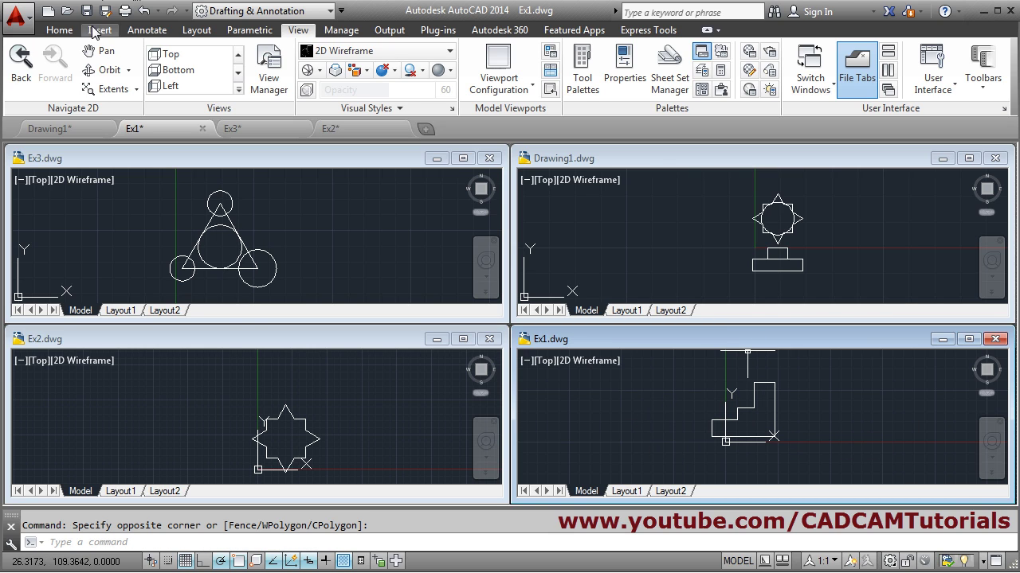
{"action": "left_click", "coordinate": [59, 30]}
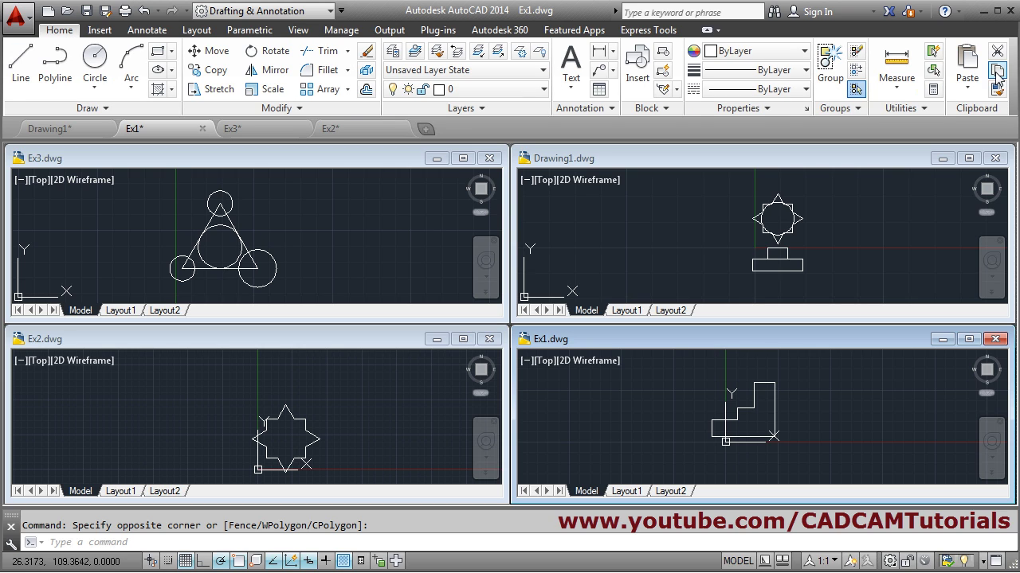
{"action": "left_click", "coordinate": [997, 72]}
{"action": "left_click", "coordinate": [806, 366]}
{"action": "left_click", "coordinate": [712, 446]}
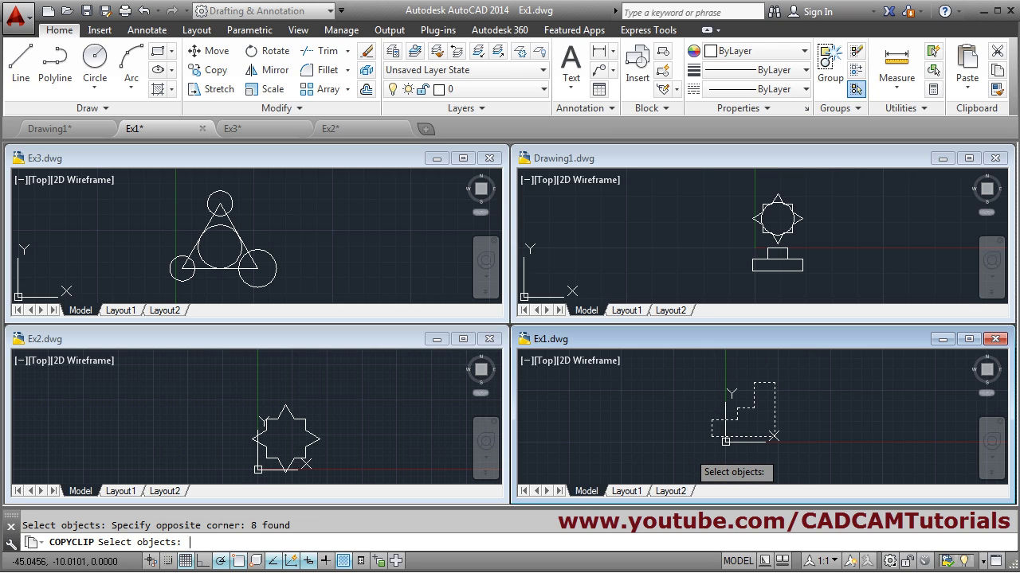
{"action": "key", "text": "Return"}
Paste the stair outline into Ex3 beside the circles and into Drawing1 left of the star.
{"action": "left_click", "coordinate": [327, 241]}
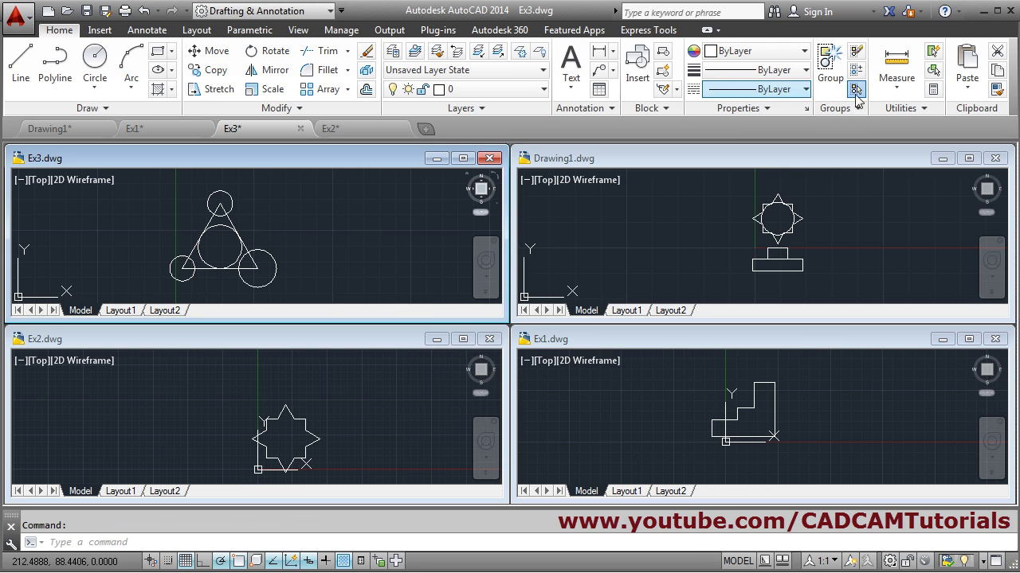
{"action": "left_click", "coordinate": [967, 70]}
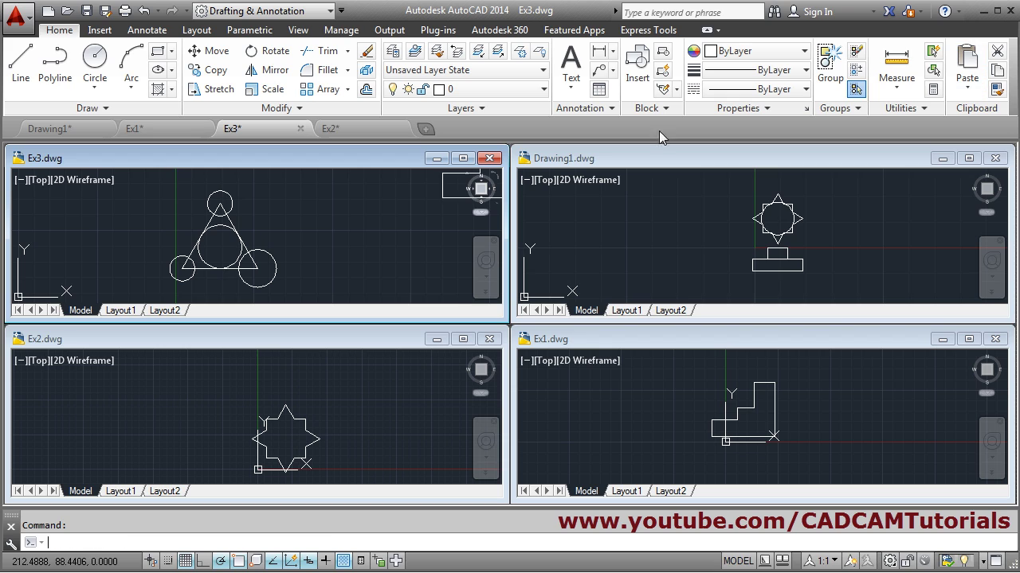
{"action": "left_click", "coordinate": [319, 275]}
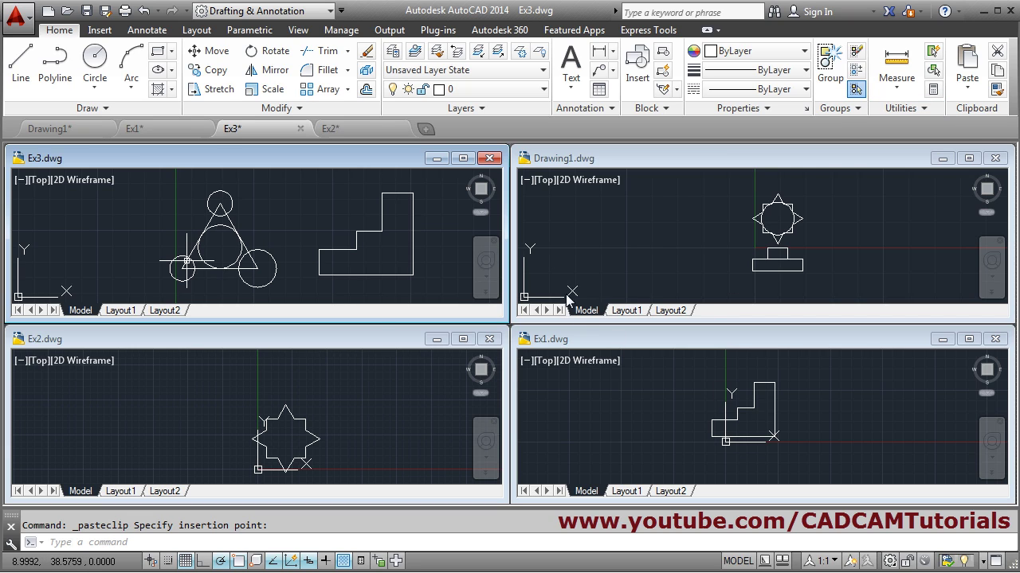
{"action": "left_click", "coordinate": [647, 236]}
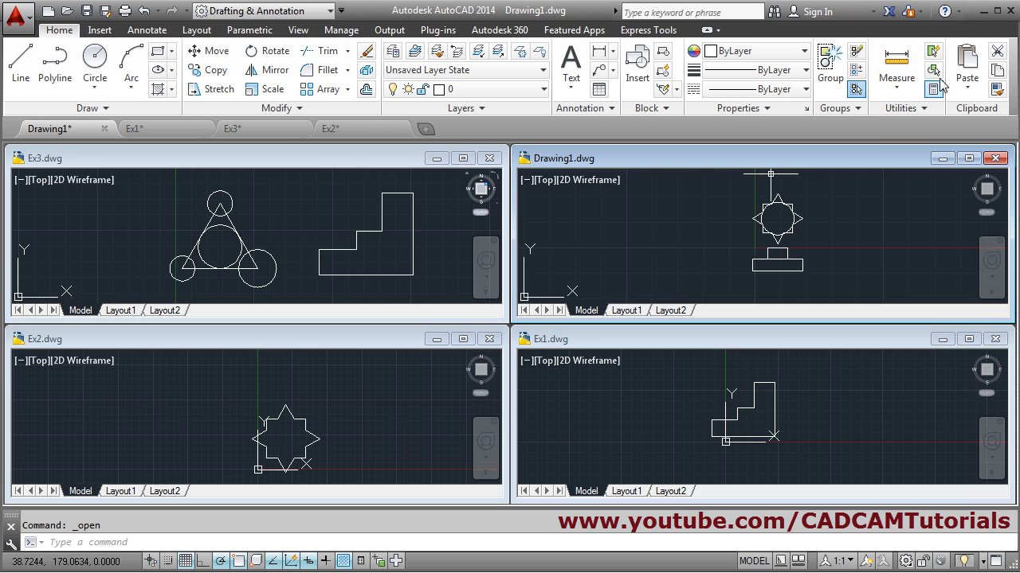
{"action": "left_click", "coordinate": [966, 67]}
{"action": "left_click", "coordinate": [655, 241]}
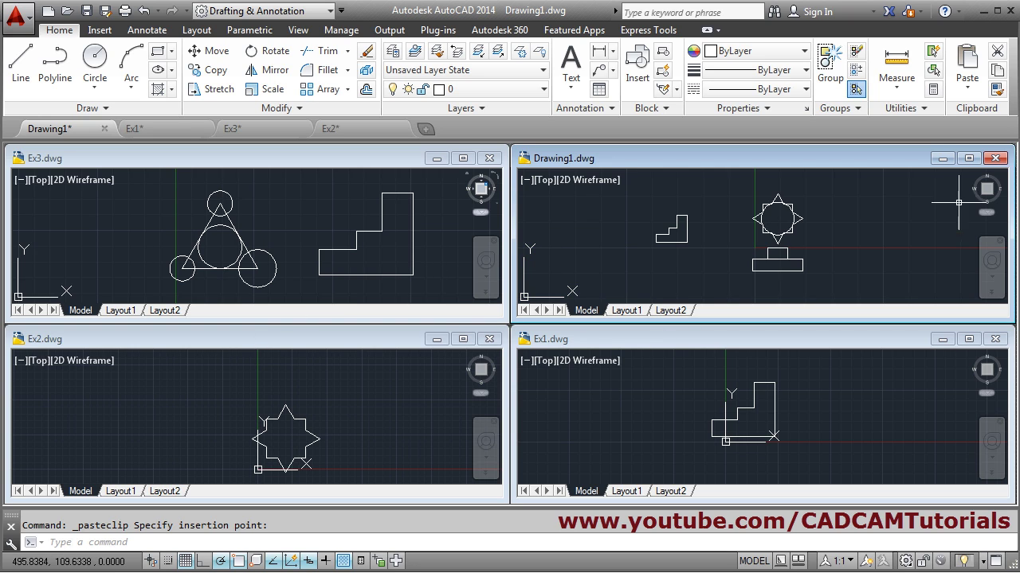
Maximize Drawing1, zoom to its extents, and cycle the file tabs to end on Ex1.
{"action": "left_click", "coordinate": [968, 158]}
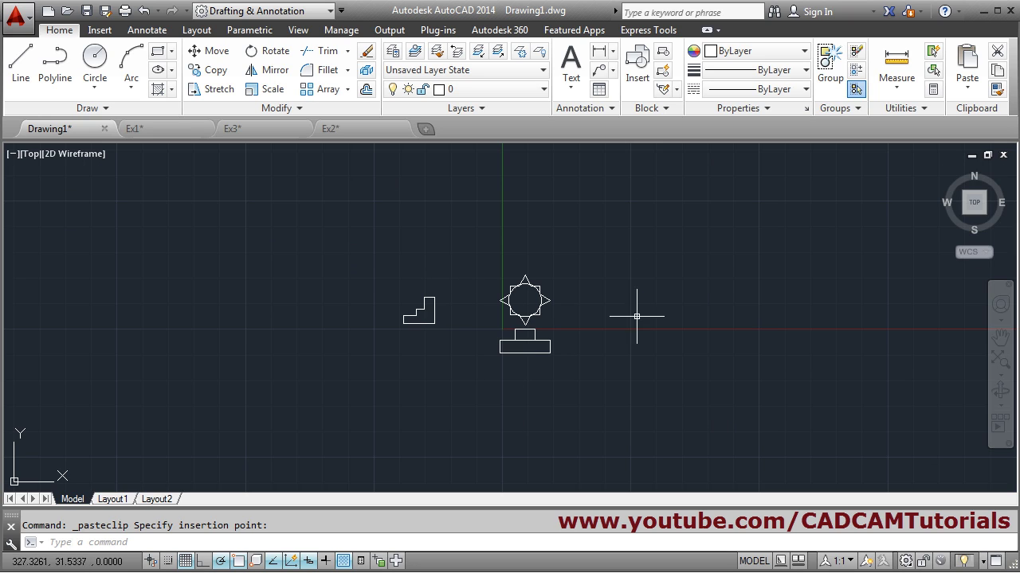
{"action": "middle_click", "coordinate": [492, 342]}
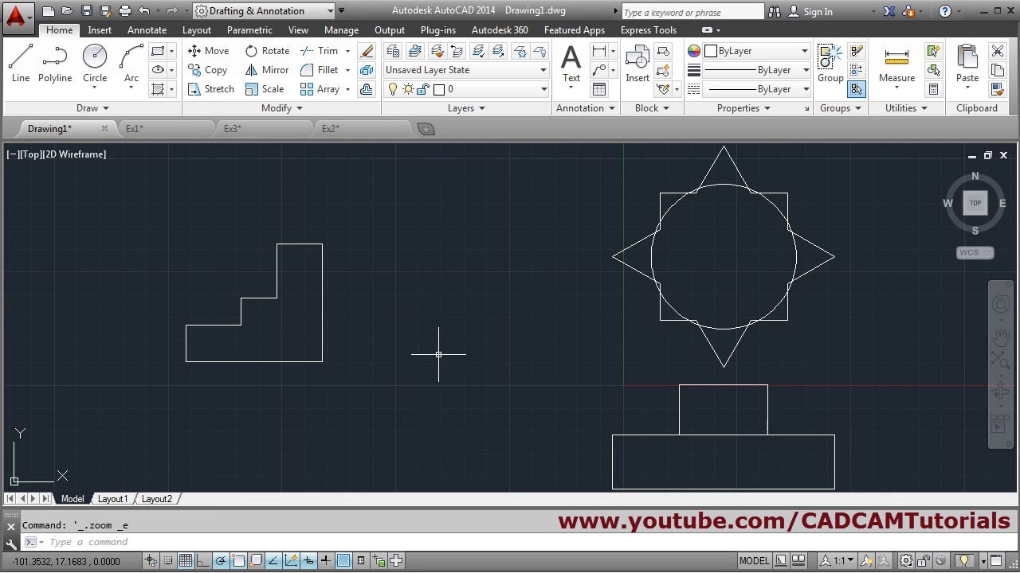
{"action": "left_click", "coordinate": [175, 133]}
{"action": "left_click", "coordinate": [257, 129]}
{"action": "left_click", "coordinate": [346, 128]}
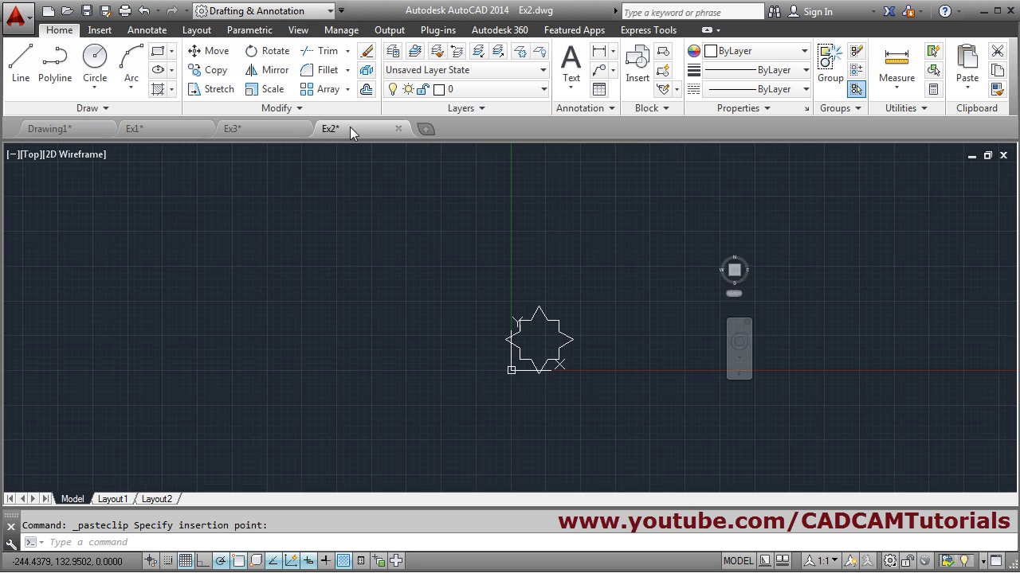
{"action": "left_click", "coordinate": [247, 129]}
{"action": "left_click", "coordinate": [175, 128]}
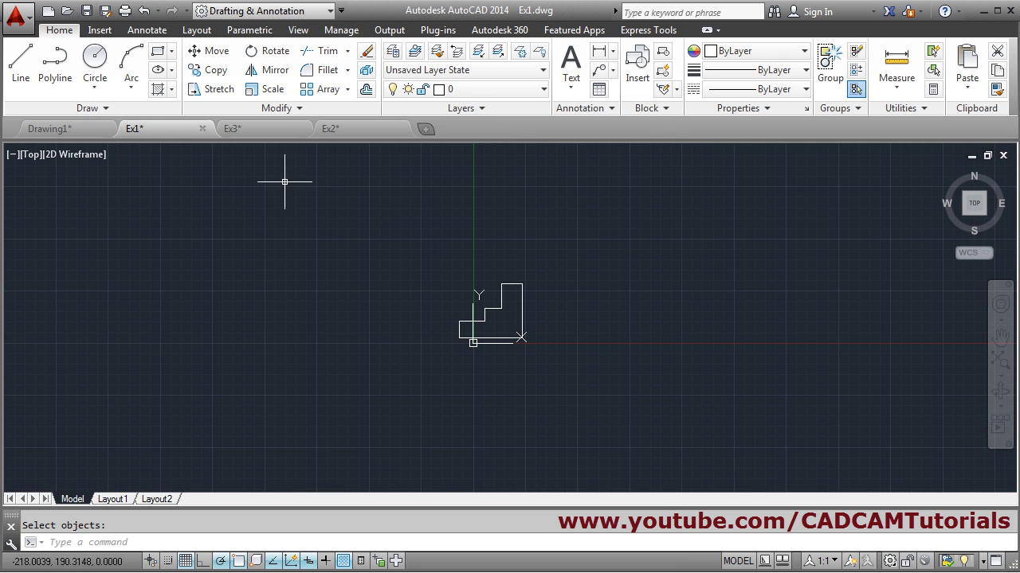
{"action": "middle_click", "coordinate": [528, 250]}
{"action": "middle_click", "coordinate": [528, 249]}
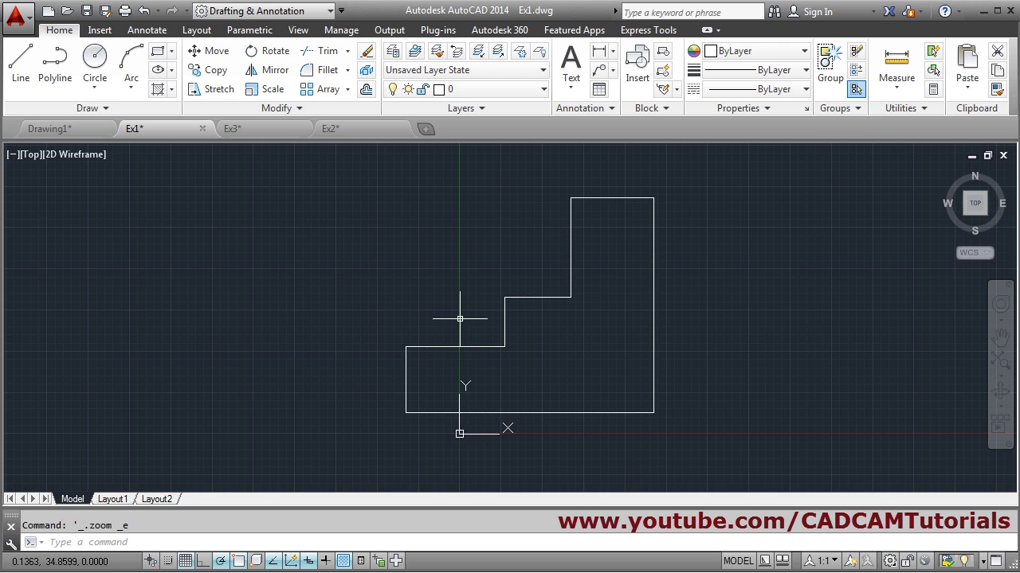
Close Ex2, Ex3, Ex1 and Drawing1 without saving, then start a new drawing from acad.
{"action": "left_click", "coordinate": [398, 130]}
{"action": "left_click", "coordinate": [542, 355]}
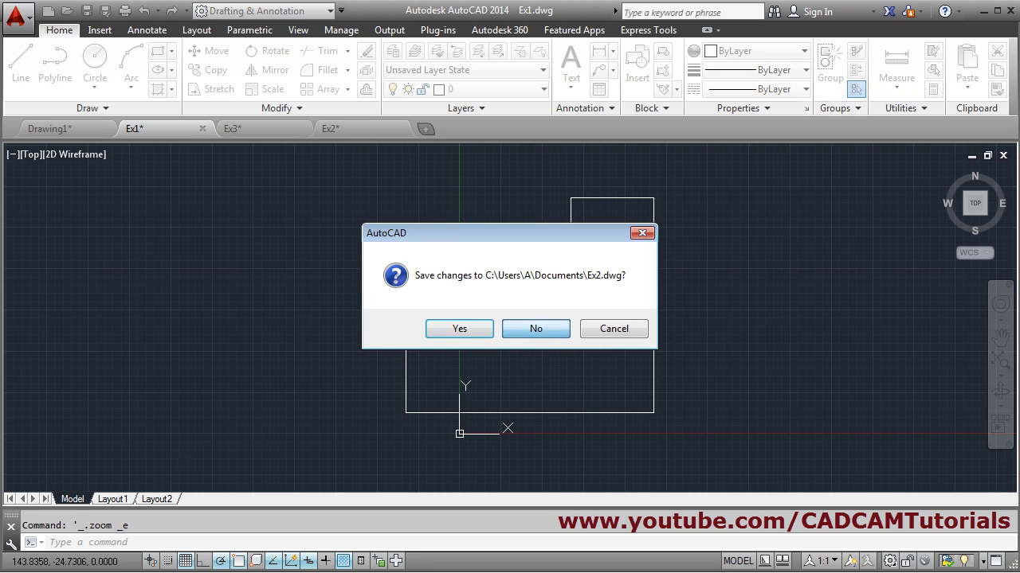
{"action": "left_click", "coordinate": [300, 129]}
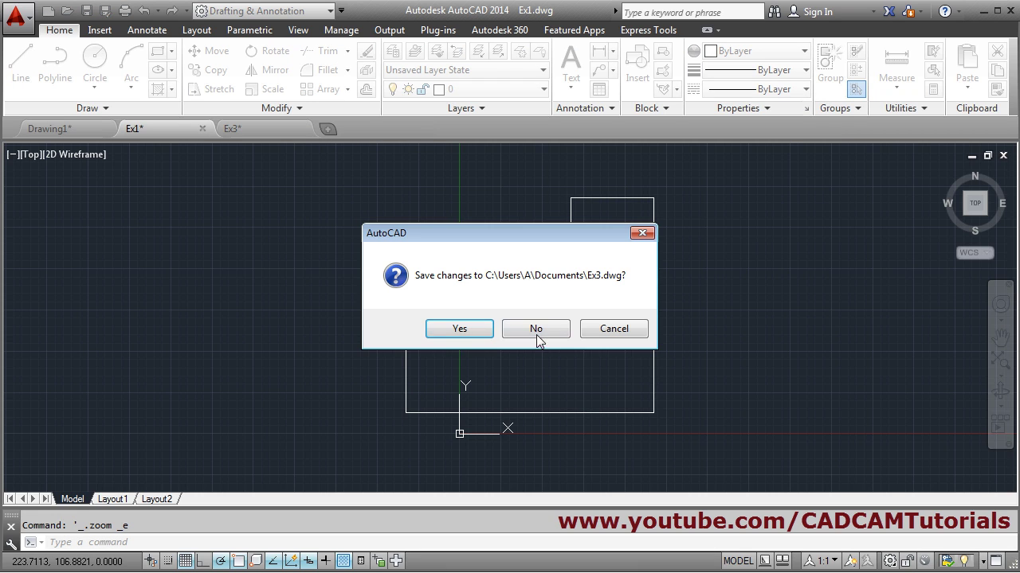
{"action": "left_click", "coordinate": [538, 335]}
{"action": "left_click", "coordinate": [202, 129]}
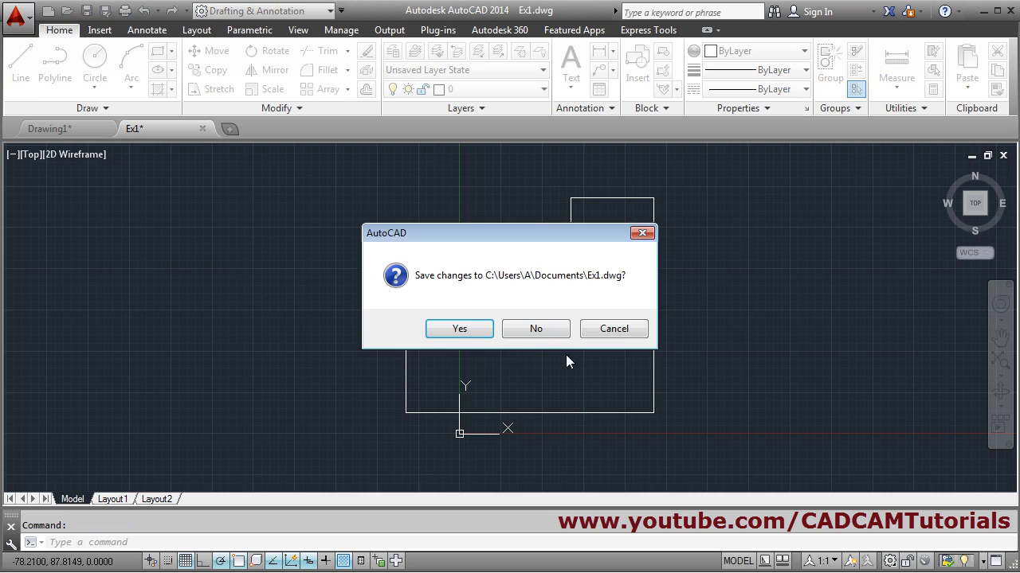
{"action": "left_click", "coordinate": [536, 335]}
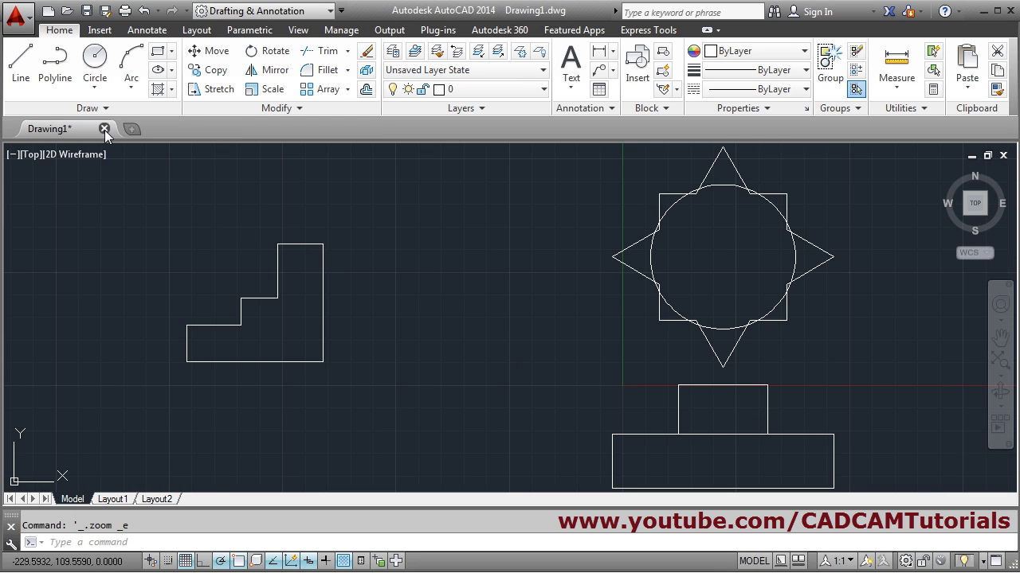
{"action": "left_click", "coordinate": [104, 129]}
{"action": "left_click", "coordinate": [516, 334]}
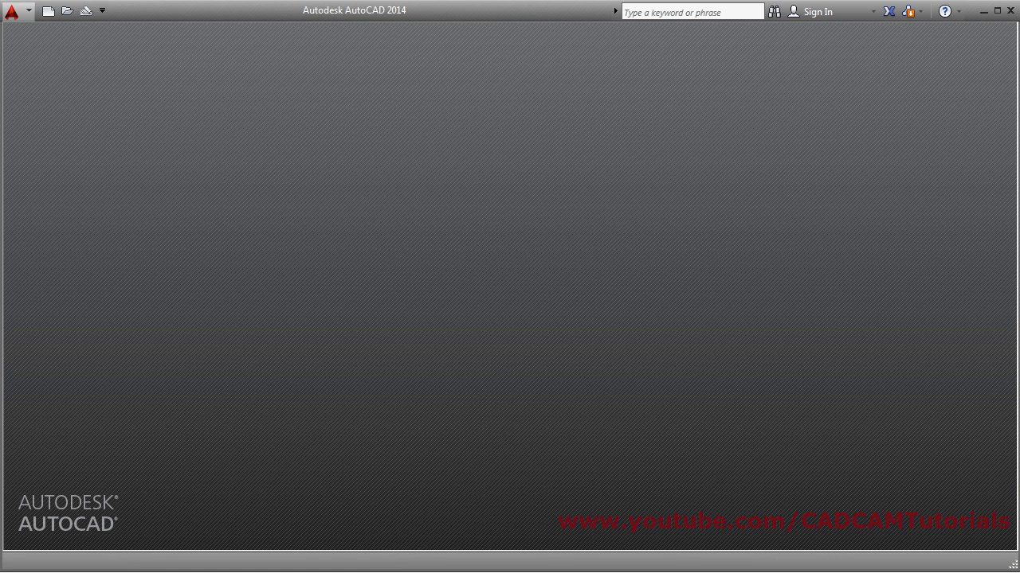
{"action": "left_click", "coordinate": [48, 11]}
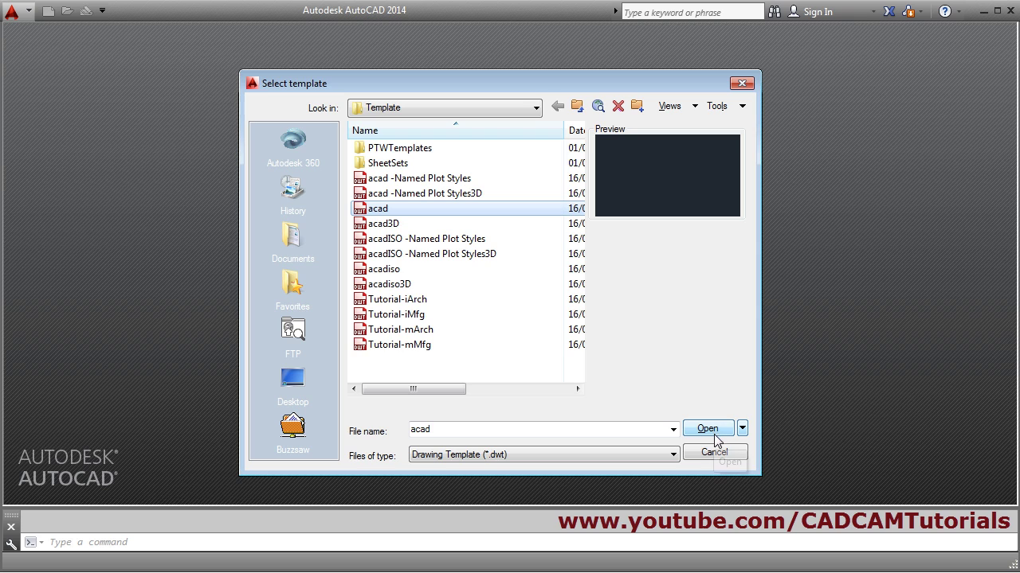
{"action": "left_click", "coordinate": [712, 430]}
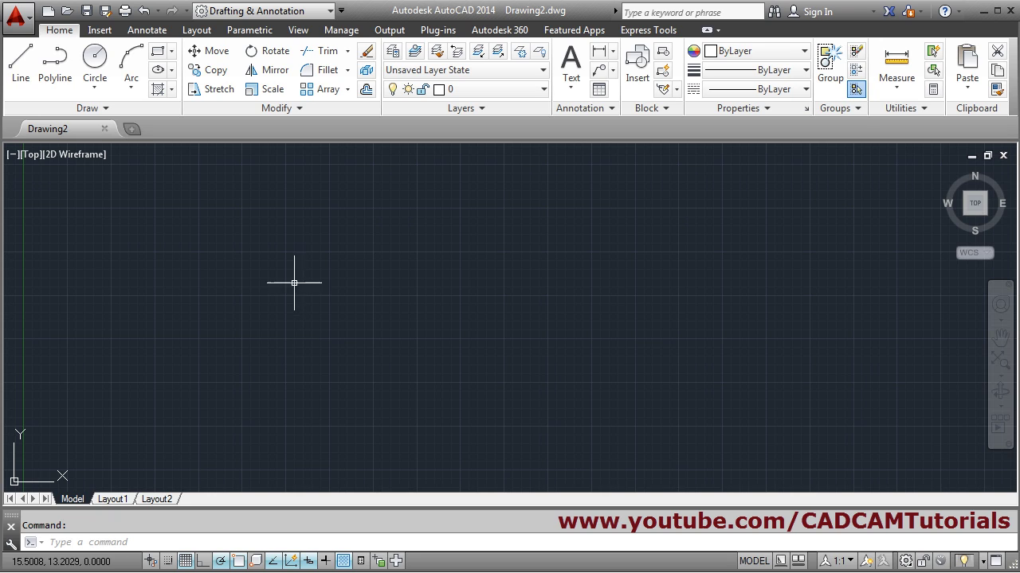
Set the drawing limits from 0,0 to 200,200 with LIMITS.
{"action": "type", "text": "li"}
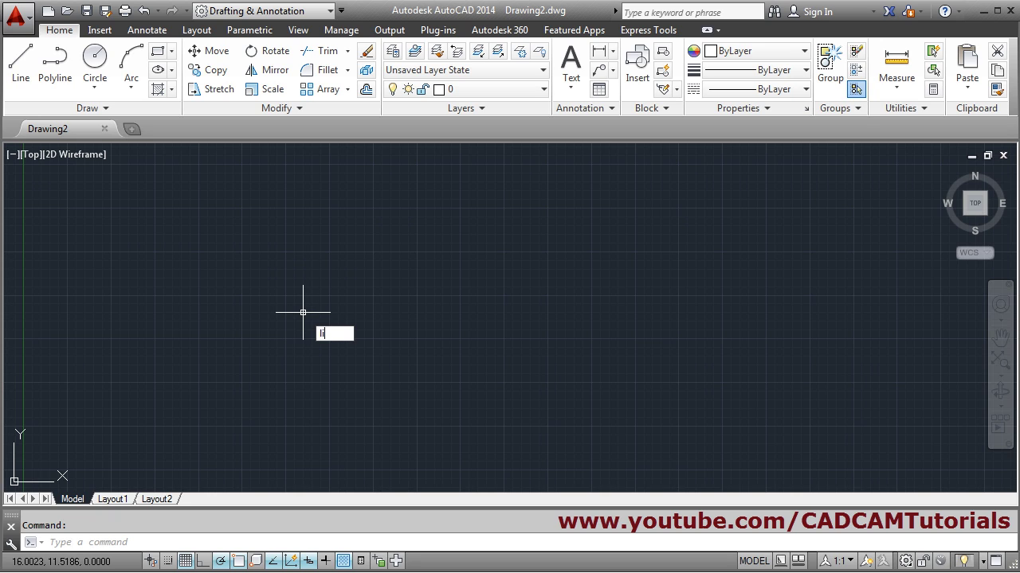
{"action": "type", "text": "mits"}
{"action": "key", "text": "Return"}
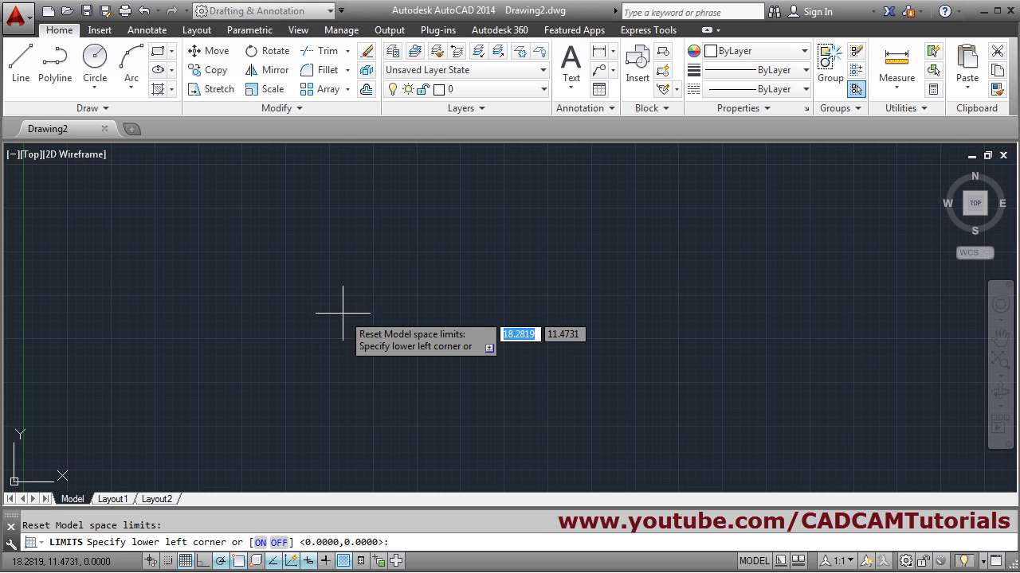
{"action": "type", "text": "0"}
{"action": "key", "text": "Tab"}
{"action": "type", "text": "0"}
{"action": "type", "text": "200"}
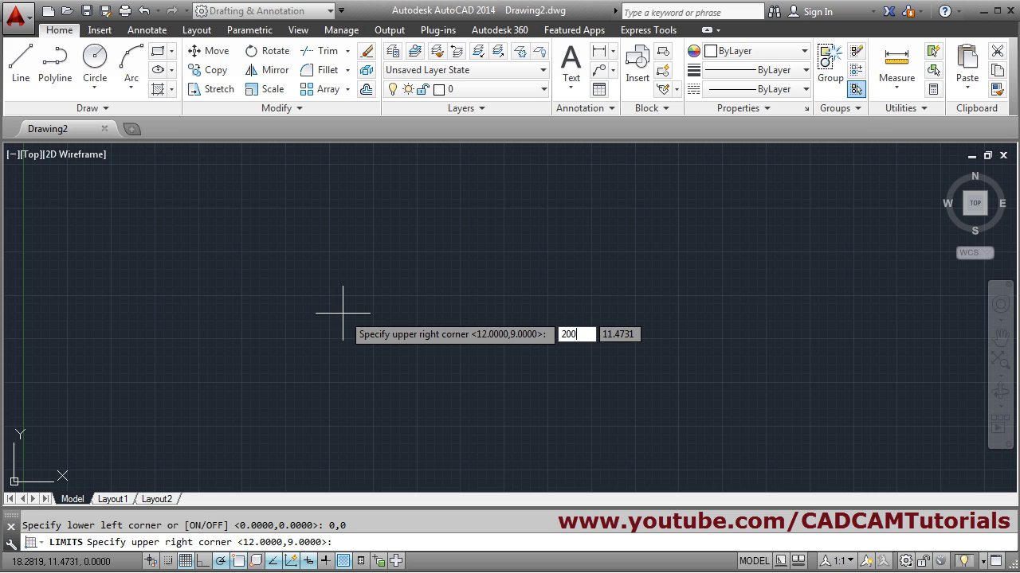
{"action": "key", "text": "Tab"}
{"action": "type", "text": "200"}
{"action": "key", "text": "Return"}
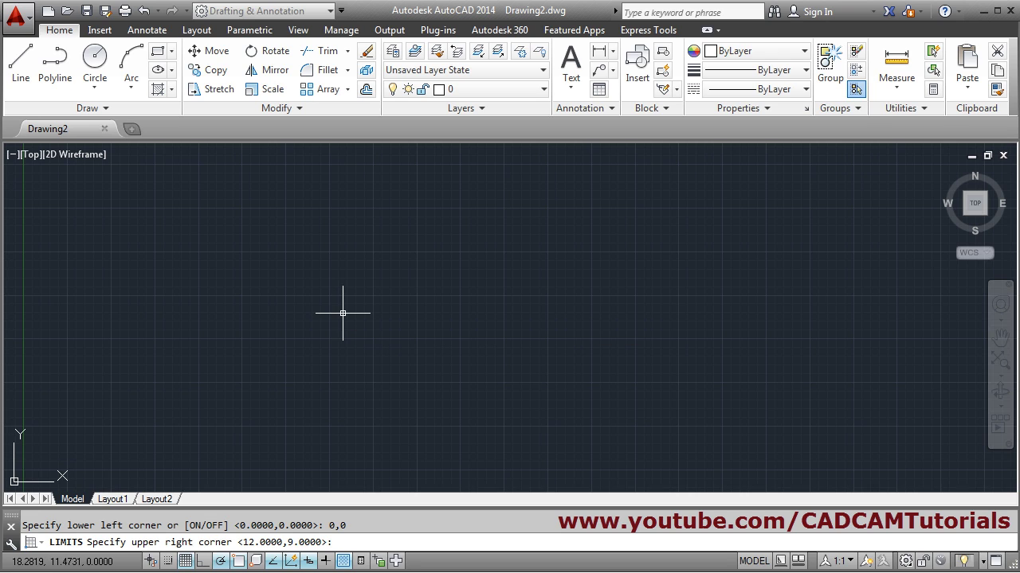
Zoom All to display the full limits area.
{"action": "type", "text": "z"}
{"action": "key", "text": "Return"}
{"action": "type", "text": "a"}
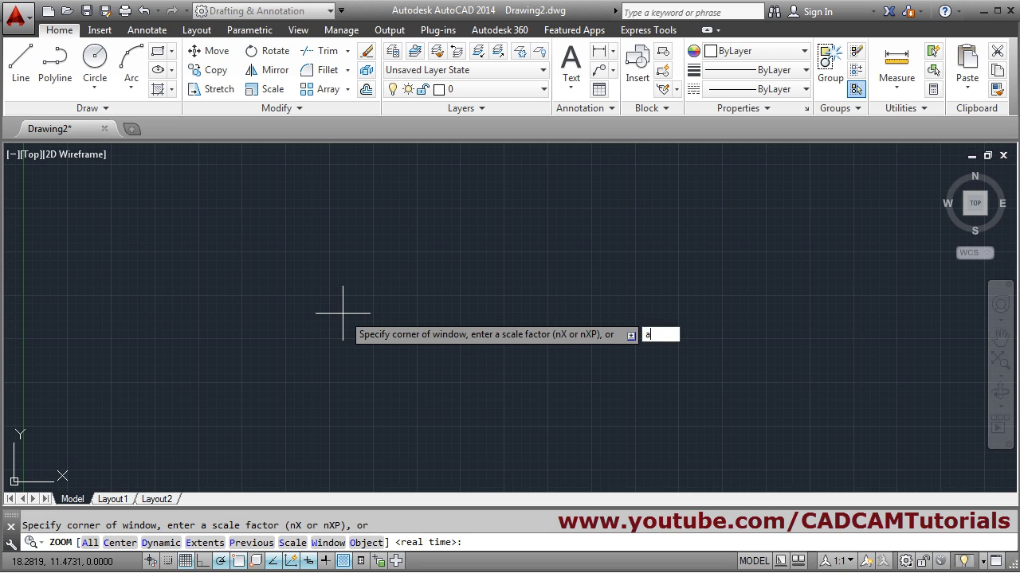
{"action": "key", "text": "Return"}
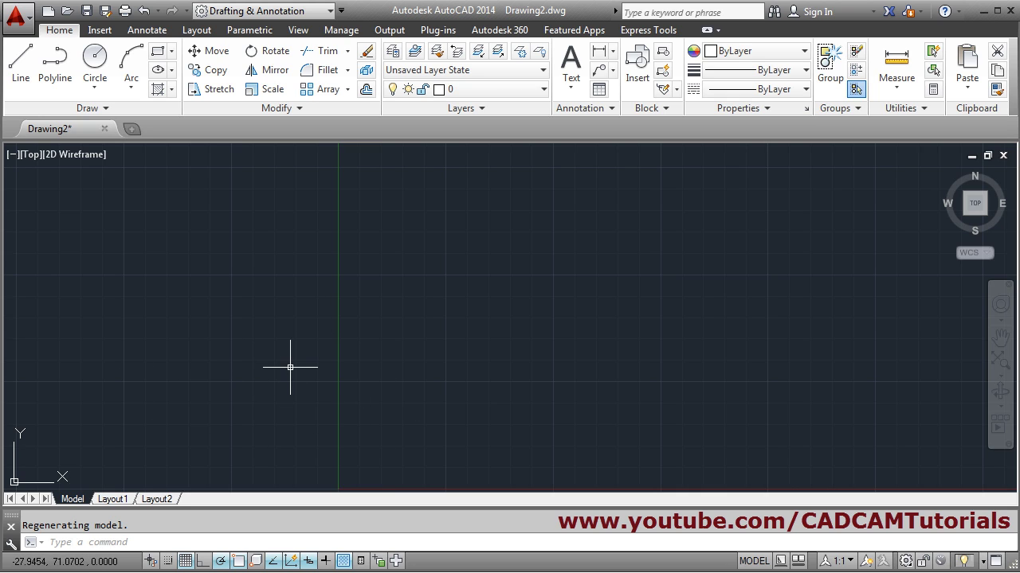
Add new layers Layer1 through Layer6 in the Layer Properties Manager, then close it.
{"action": "left_click", "coordinate": [393, 53]}
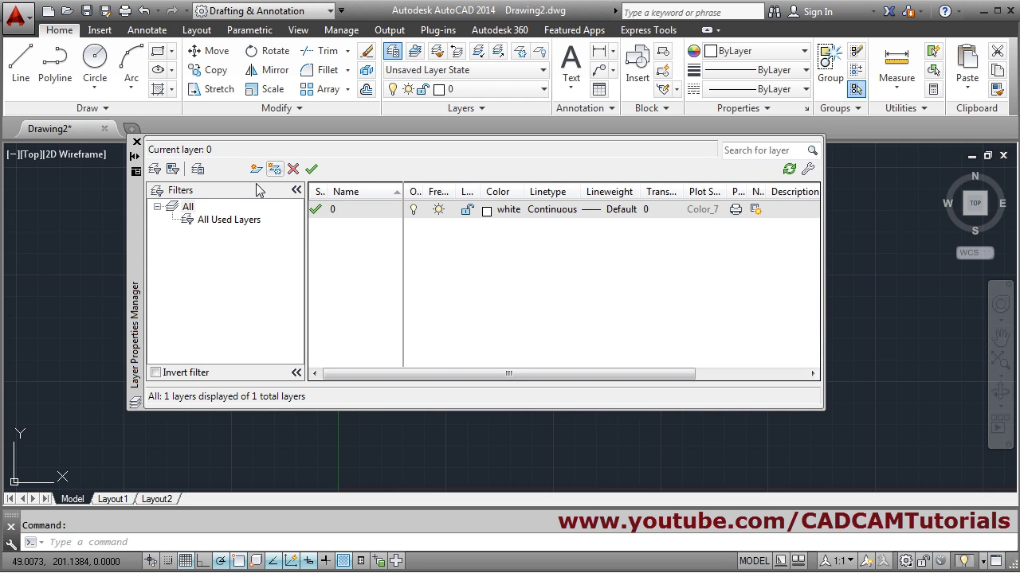
{"action": "left_click", "coordinate": [256, 168]}
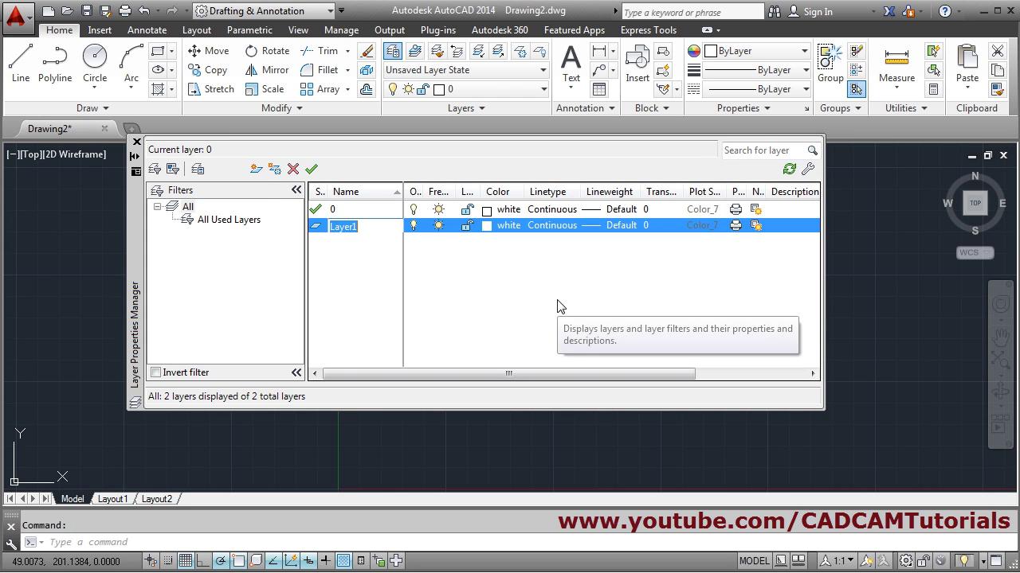
{"action": "left_click", "coordinate": [255, 169]}
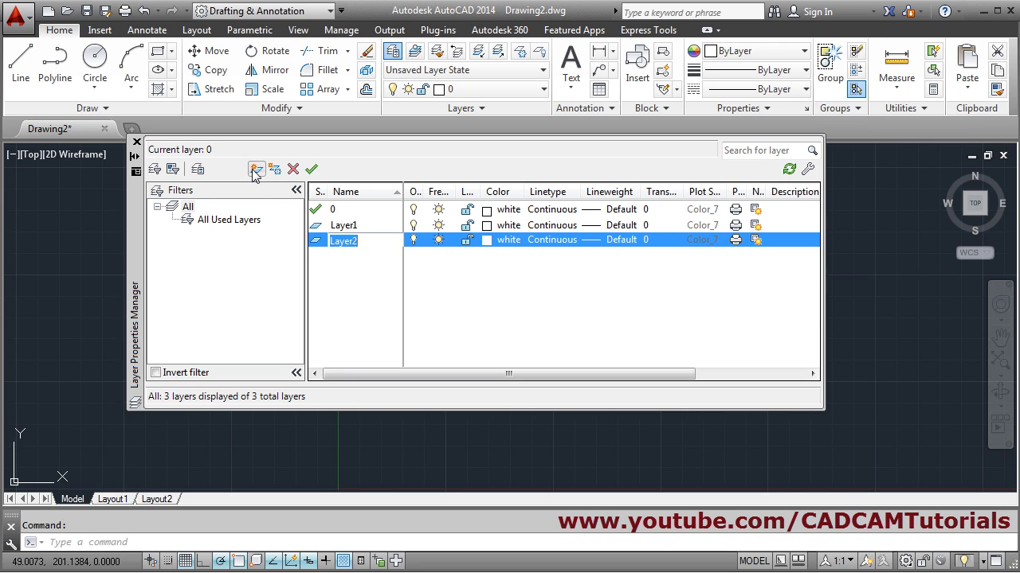
{"action": "left_click", "coordinate": [256, 168]}
{"action": "left_click", "coordinate": [256, 168]}
{"action": "left_click", "coordinate": [256, 168]}
{"action": "left_click", "coordinate": [255, 169]}
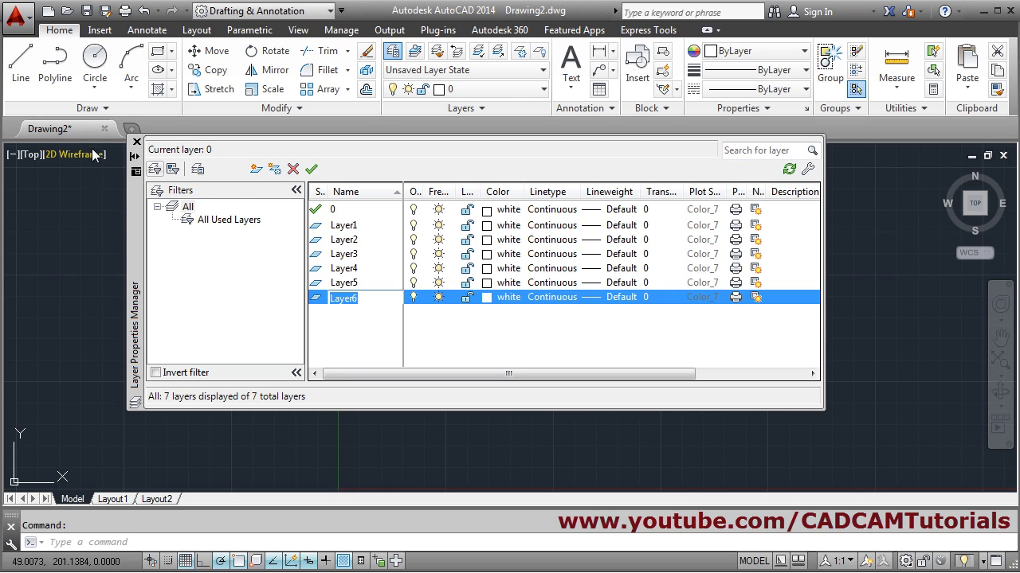
{"action": "left_click", "coordinate": [137, 143]}
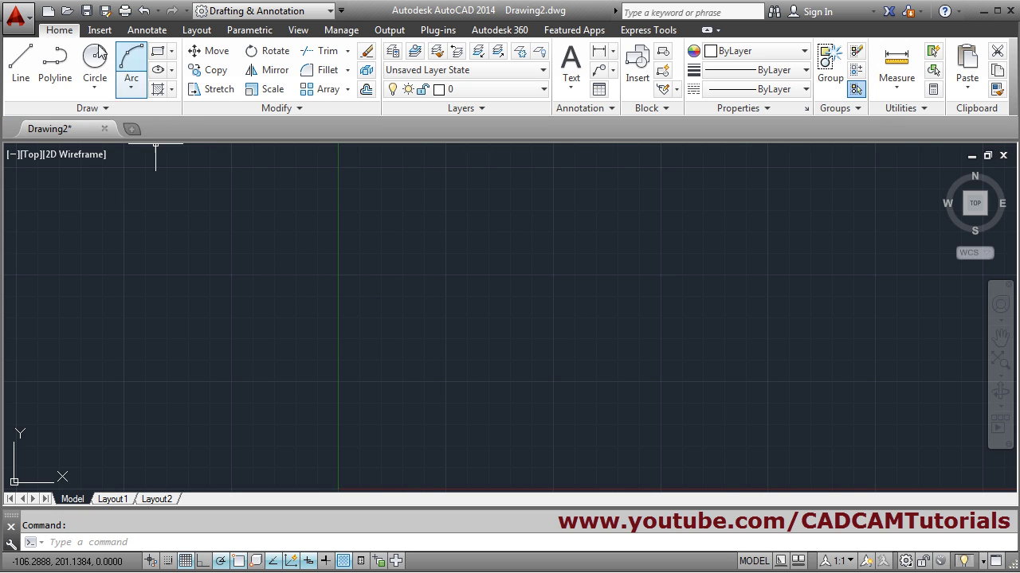
Save the drawing as the template mytemp.dwt with English measurement.
{"action": "left_click", "coordinate": [88, 13]}
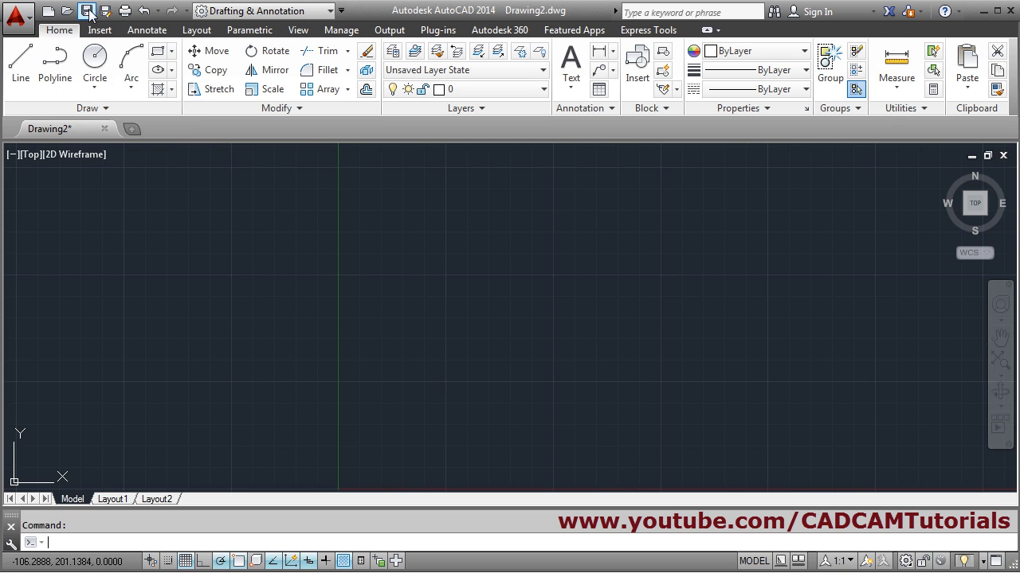
{"action": "left_click_drag", "start_coordinate": [243, 66], "coordinate": [480, 90]}
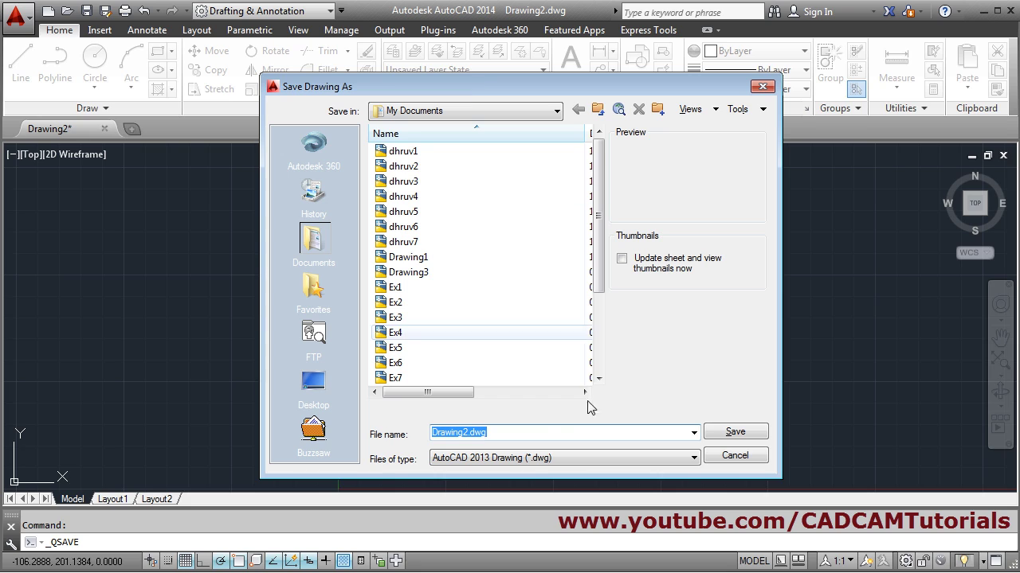
{"action": "left_click", "coordinate": [540, 459]}
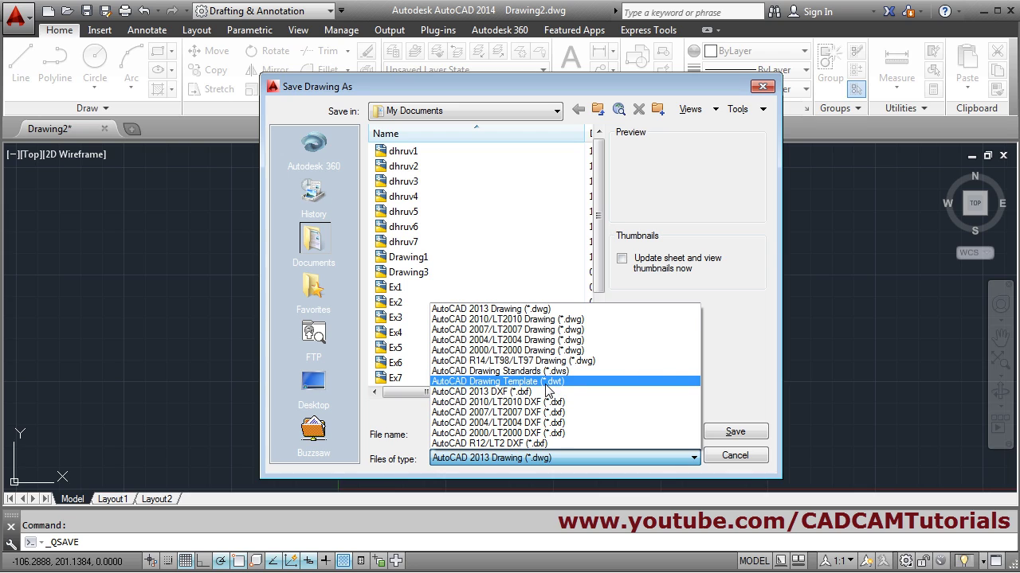
{"action": "left_click", "coordinate": [529, 383]}
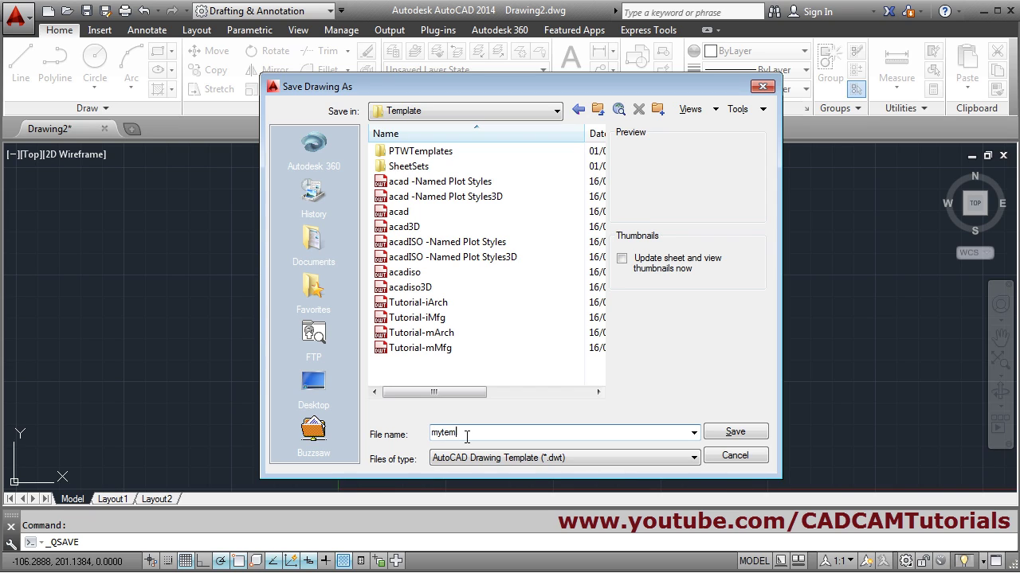
{"action": "left_click", "coordinate": [726, 432]}
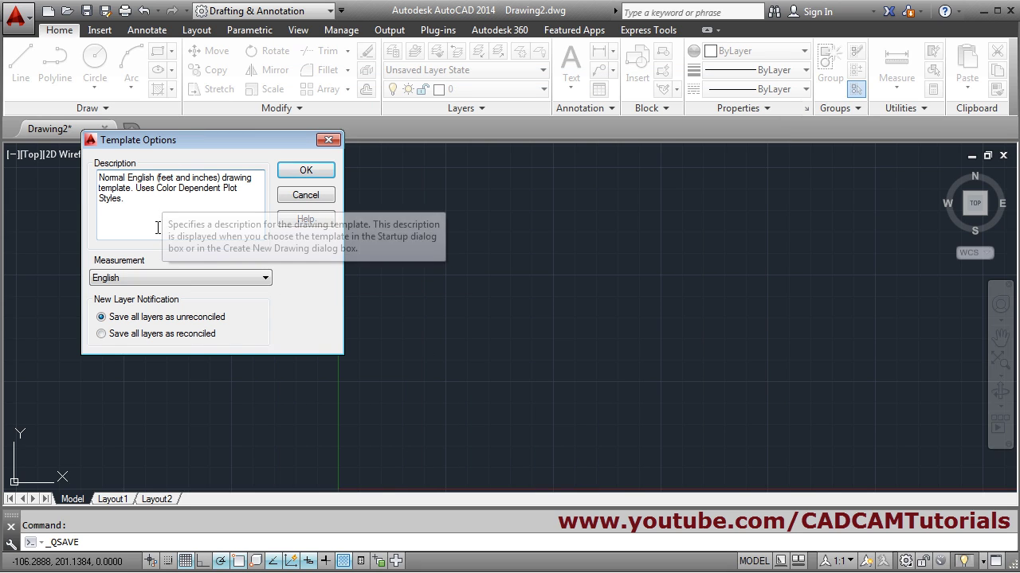
{"action": "left_click", "coordinate": [265, 279]}
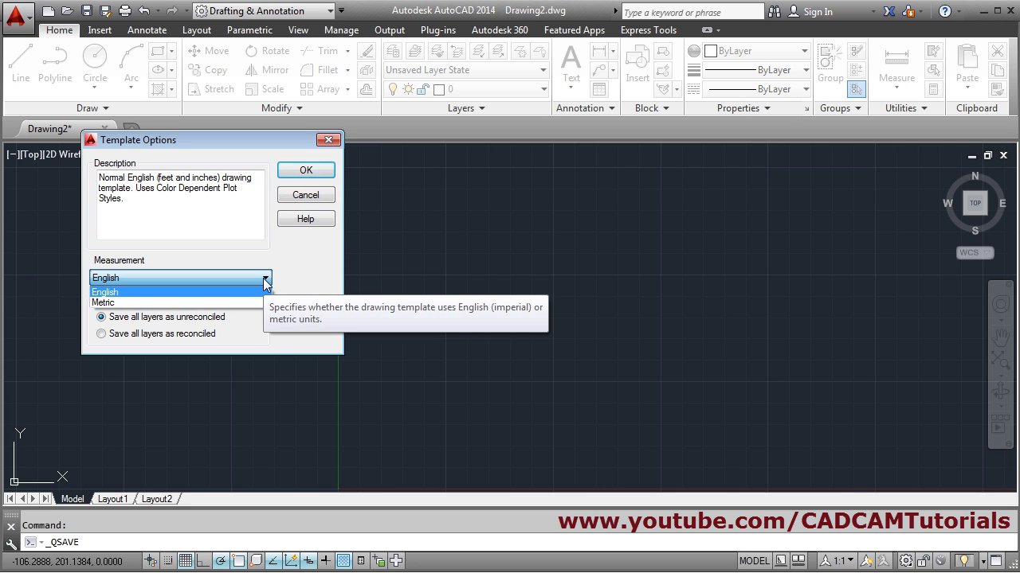
{"action": "left_click", "coordinate": [265, 279]}
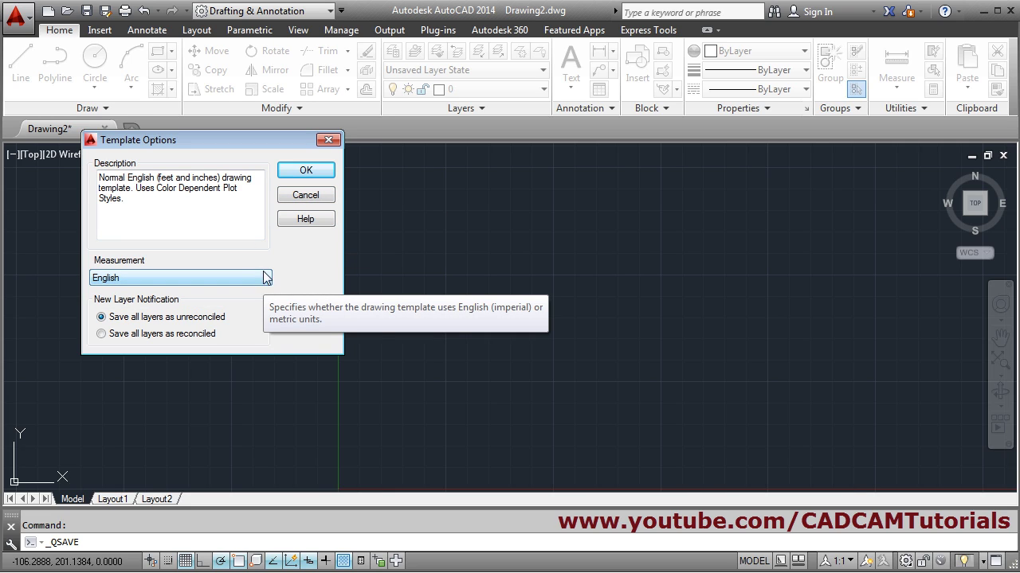
{"action": "left_click", "coordinate": [305, 171]}
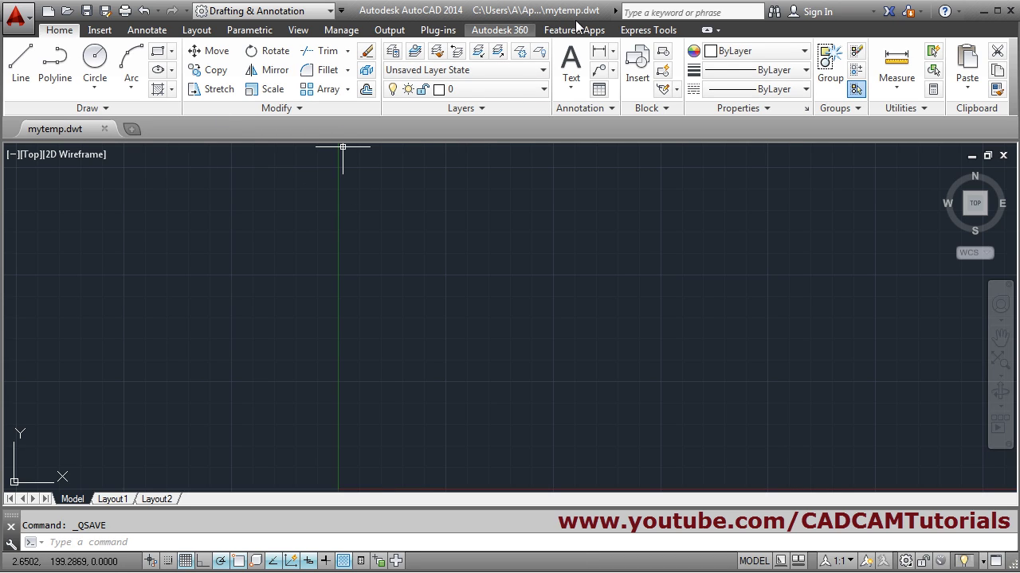
Close mytemp.dwt, create Drawing3 from the mytemp template, and confirm it contains Layer1–Layer6.
{"action": "left_click", "coordinate": [105, 129]}
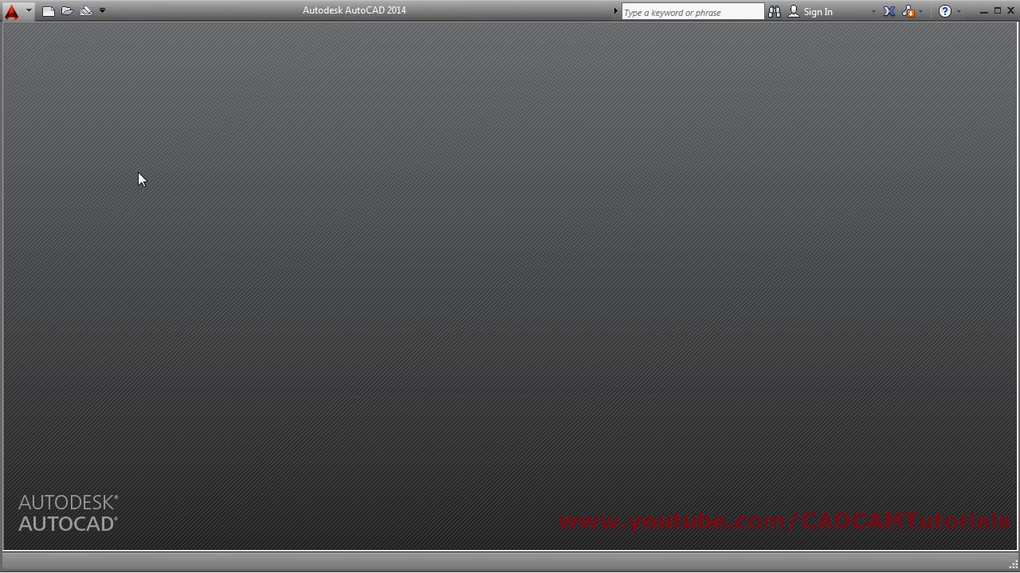
{"action": "left_click", "coordinate": [47, 10]}
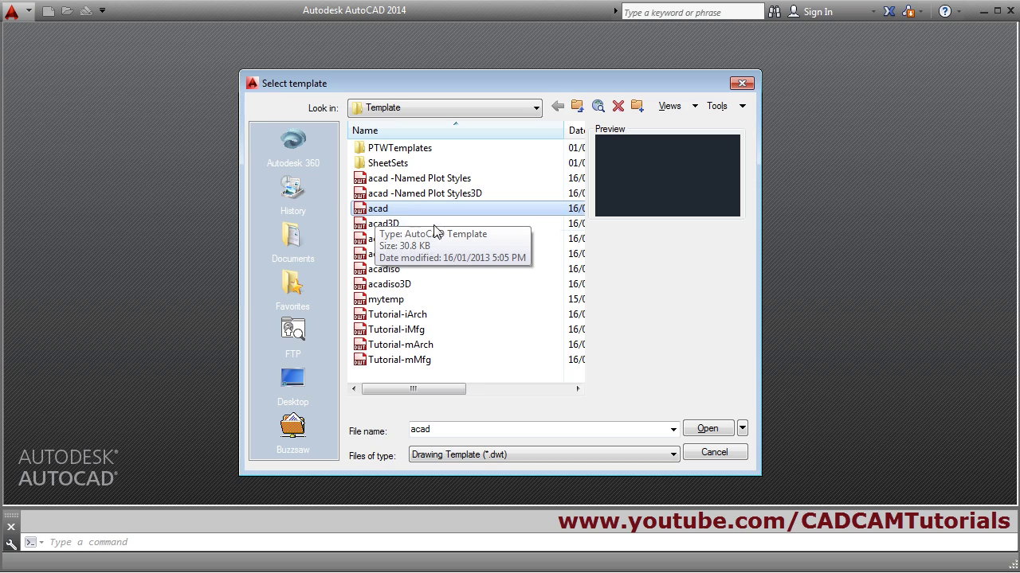
{"action": "left_click", "coordinate": [389, 299]}
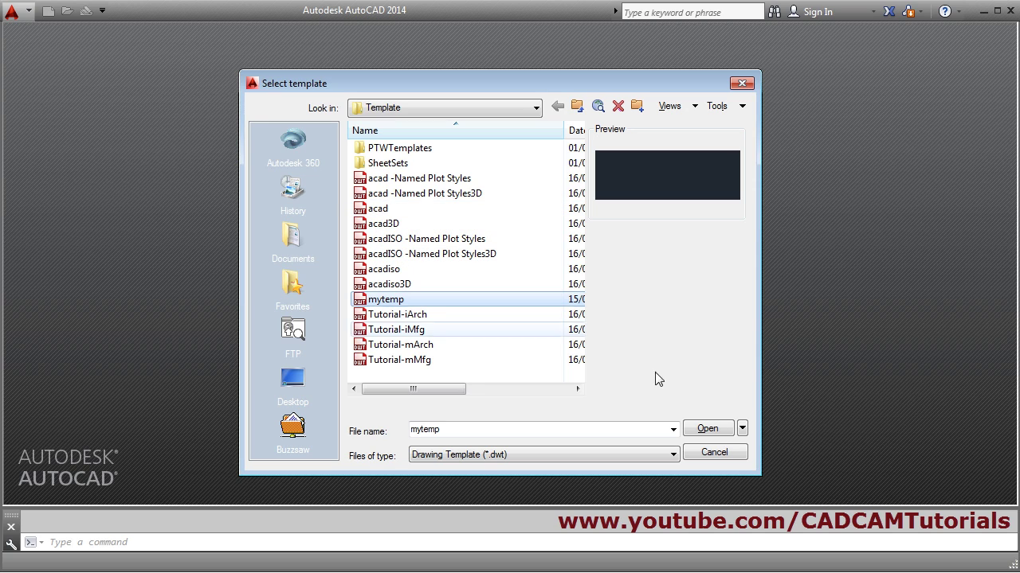
{"action": "left_click", "coordinate": [708, 435]}
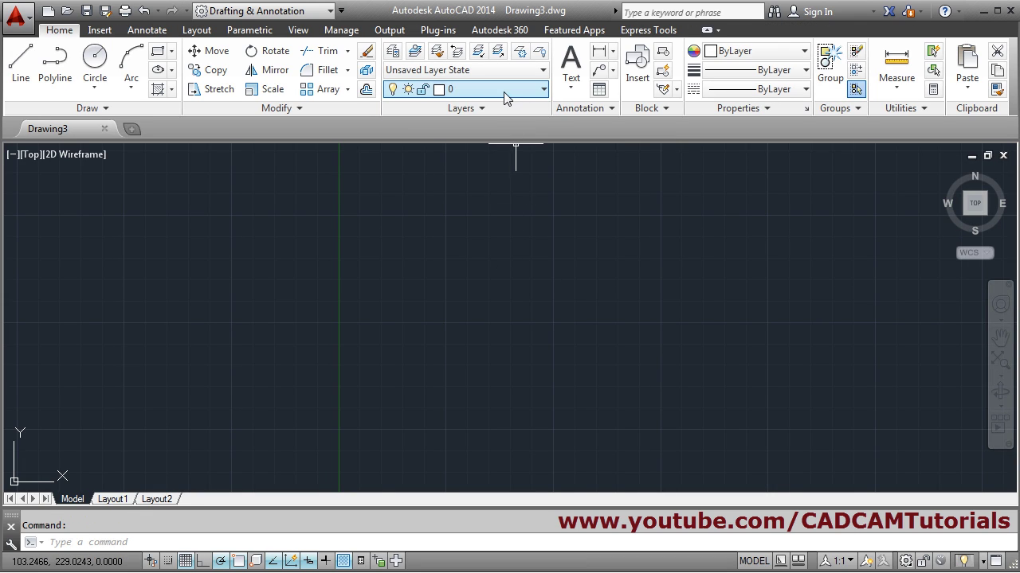
{"action": "left_click", "coordinate": [504, 92]}
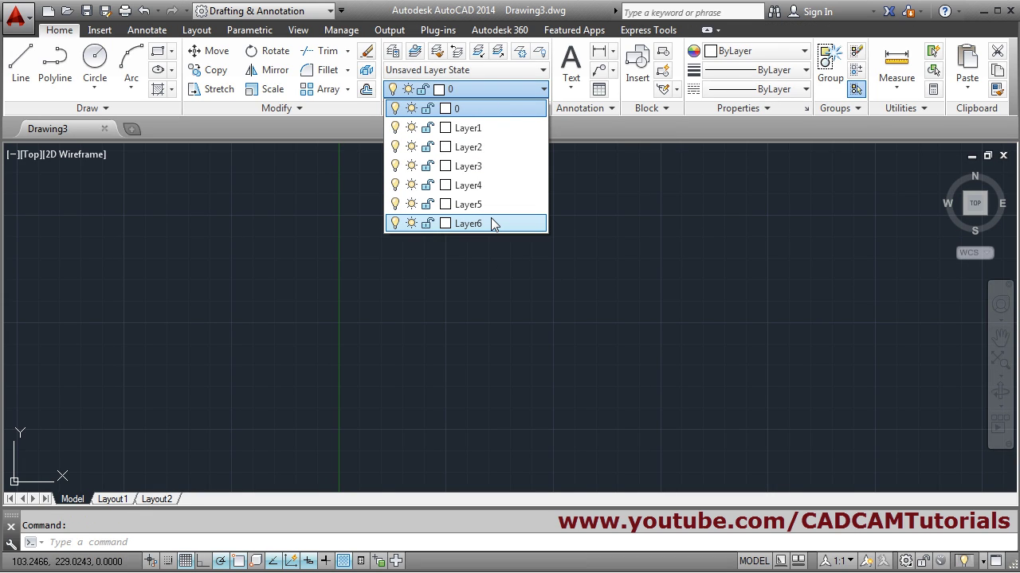
{"action": "left_click", "coordinate": [526, 342]}
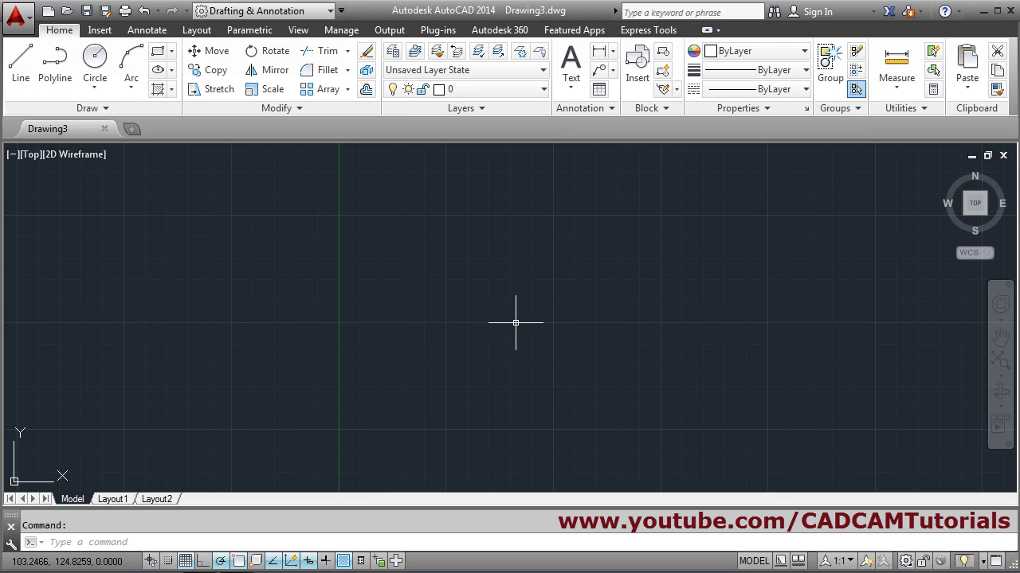